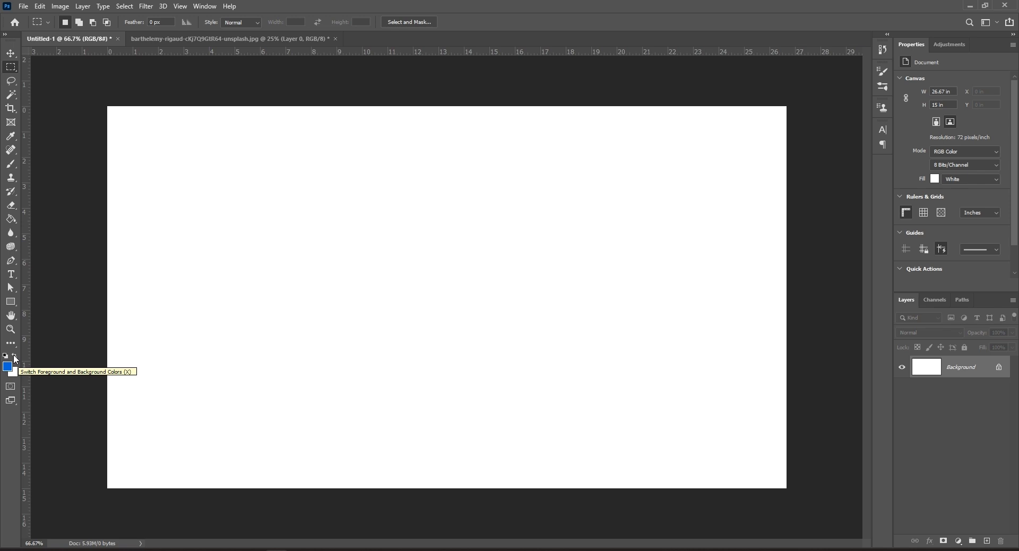
- Swap the foreground and background colours, making blue the background, and set the foreground colour to a bright red
left_click(15, 357)
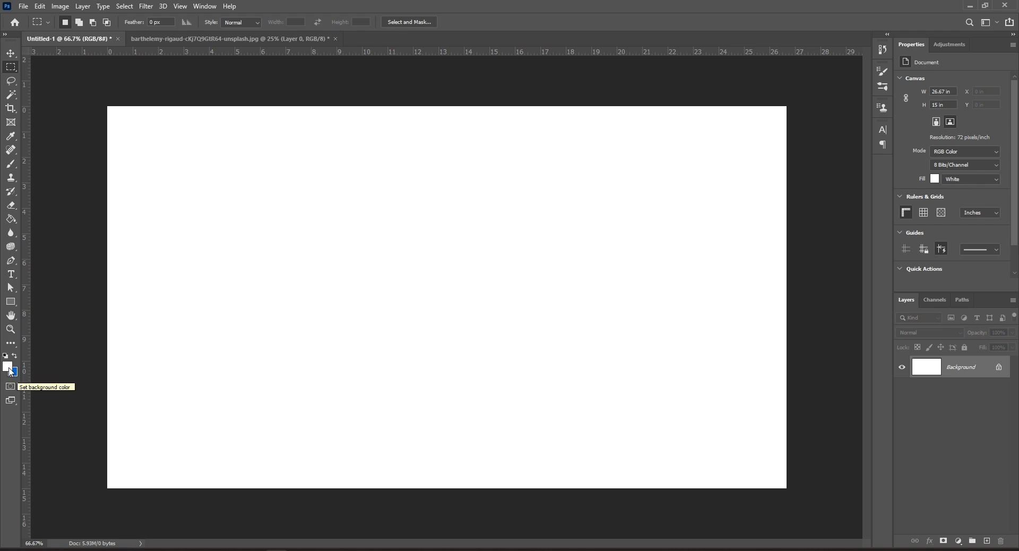
left_click(9, 370)
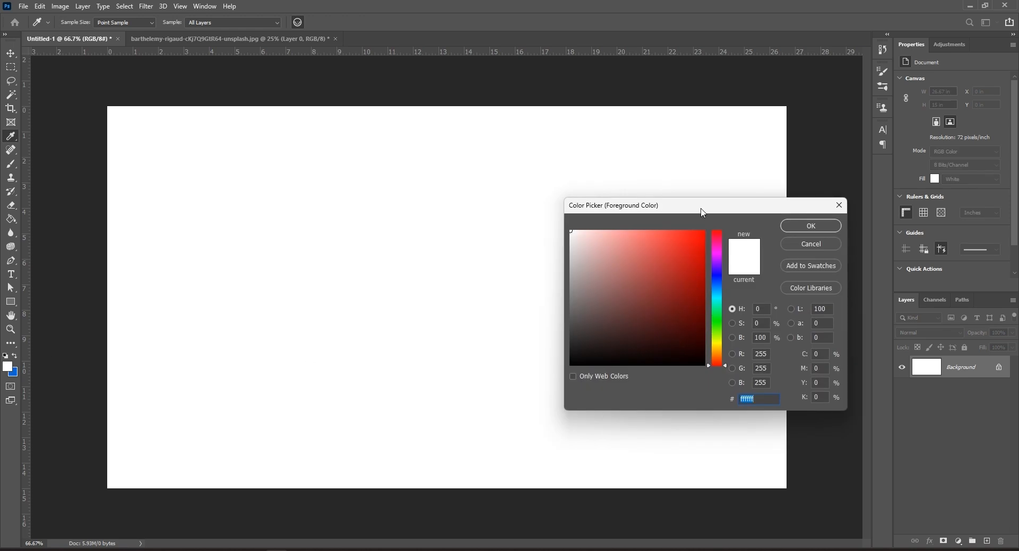
left_click_drag(703, 208, 520, 254)
left_click_drag(514, 302, 516, 292)
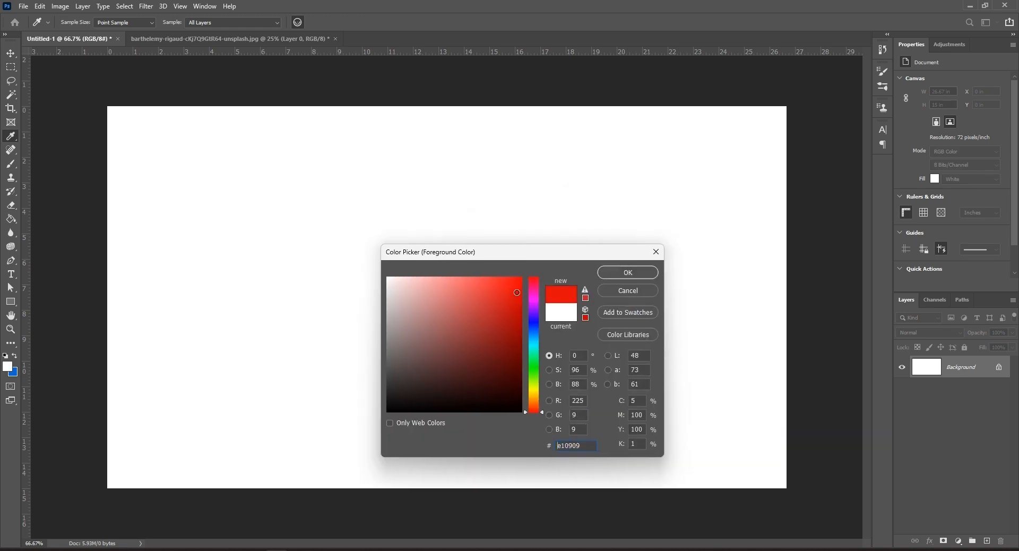
left_click(516, 289)
left_click(629, 276)
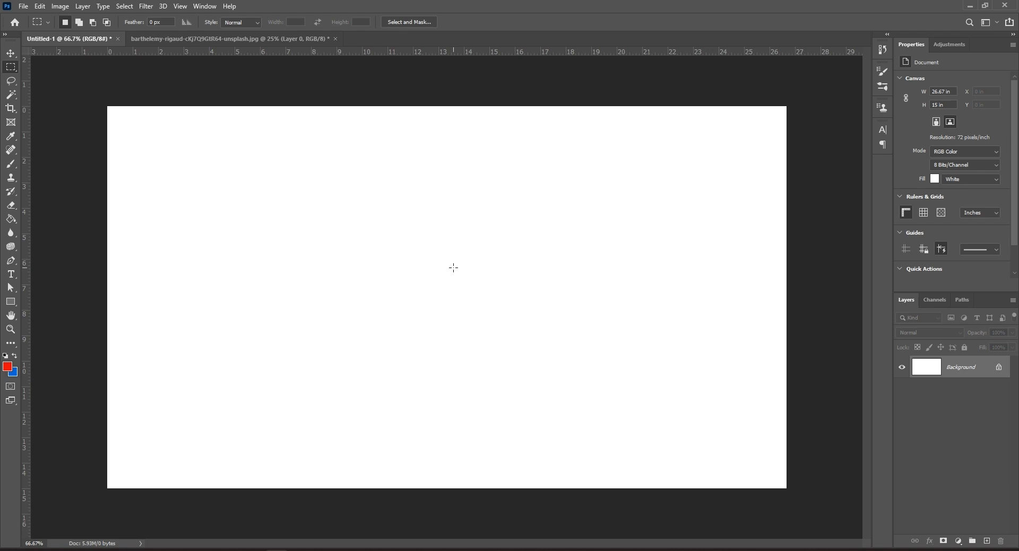
- Fill the whole canvas with the red foreground colour, then refill it with the blue background colour
key("alt")
key("alt+BackSpace")
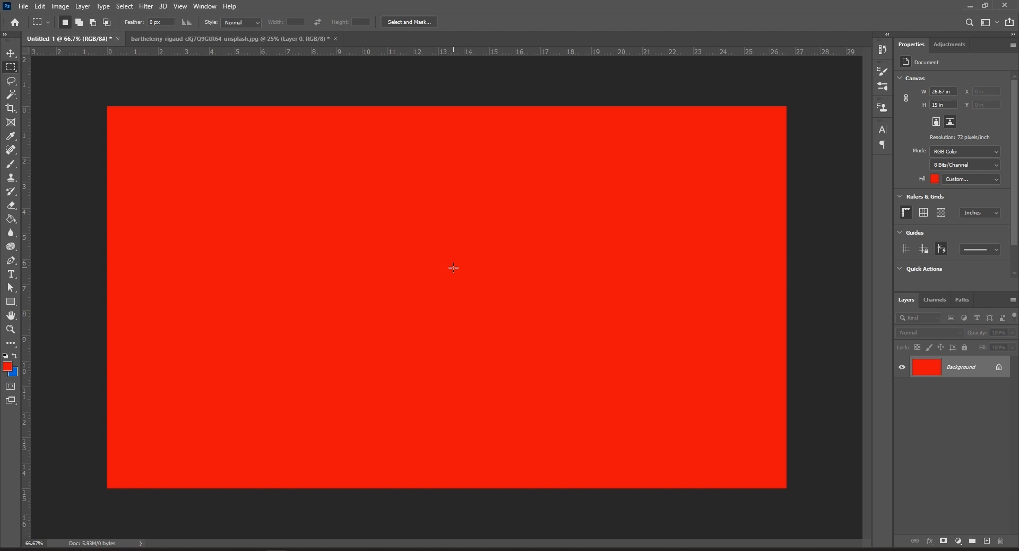
key("ctrl+BackSpace")
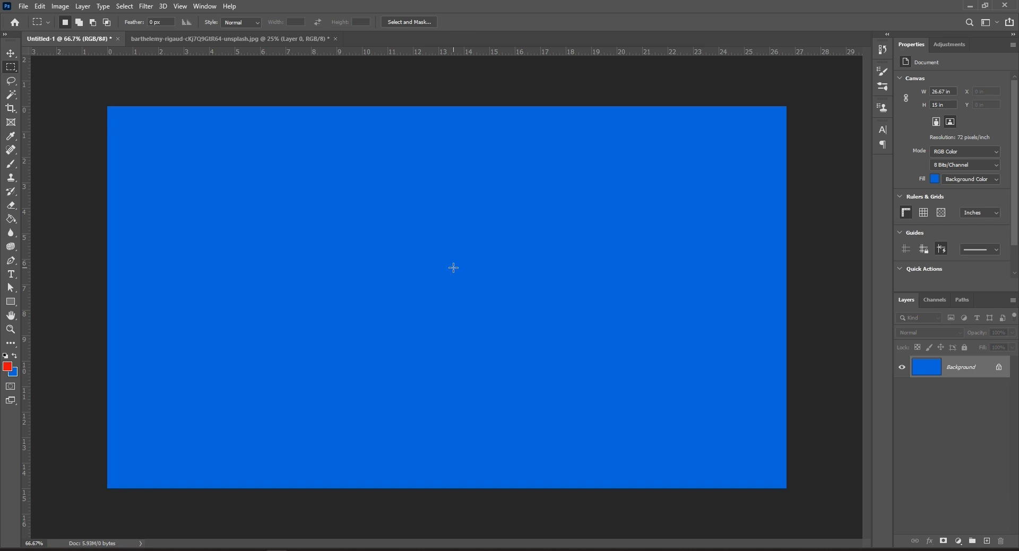
- Undo the canvas fills and step back through the history to a blank white canvas
key("ctrl+z")
key("ctrl+z")
key("ctrl+z")
key("ctrl+z")
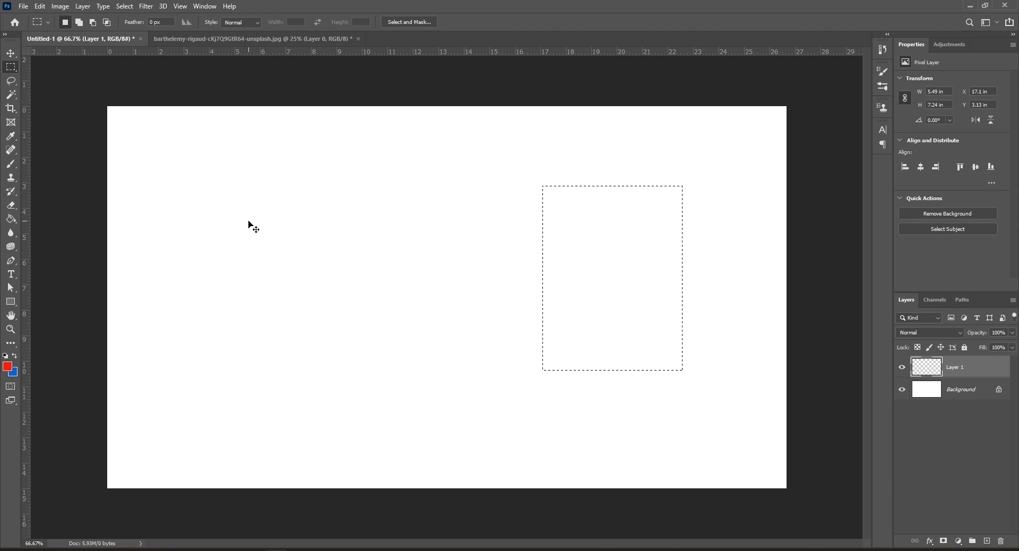
key("ctrl+z")
key("ctrl+z")
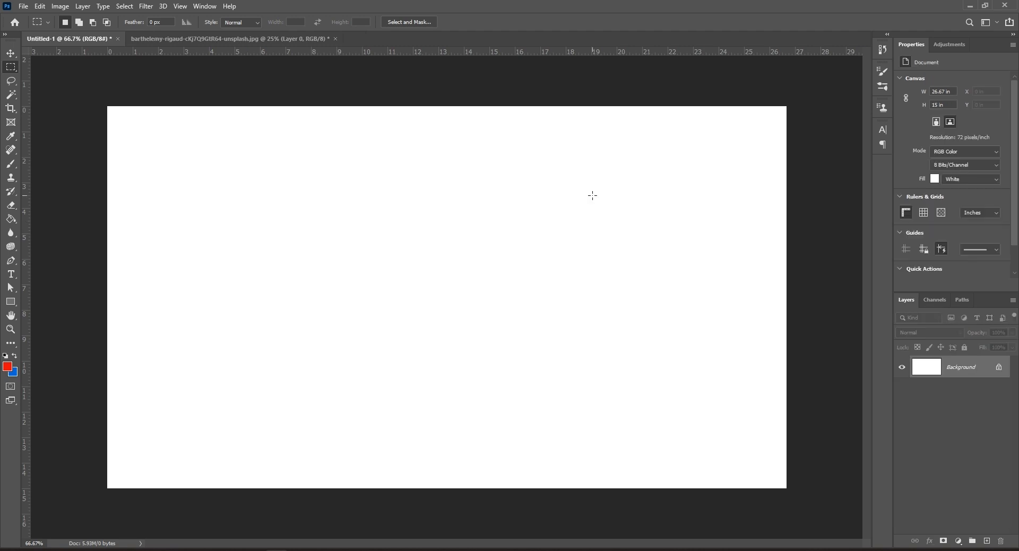
- Draw a rectangular selection around the middle left of the canvas with the Rectangular Marquee Tool
right_click(14, 76)
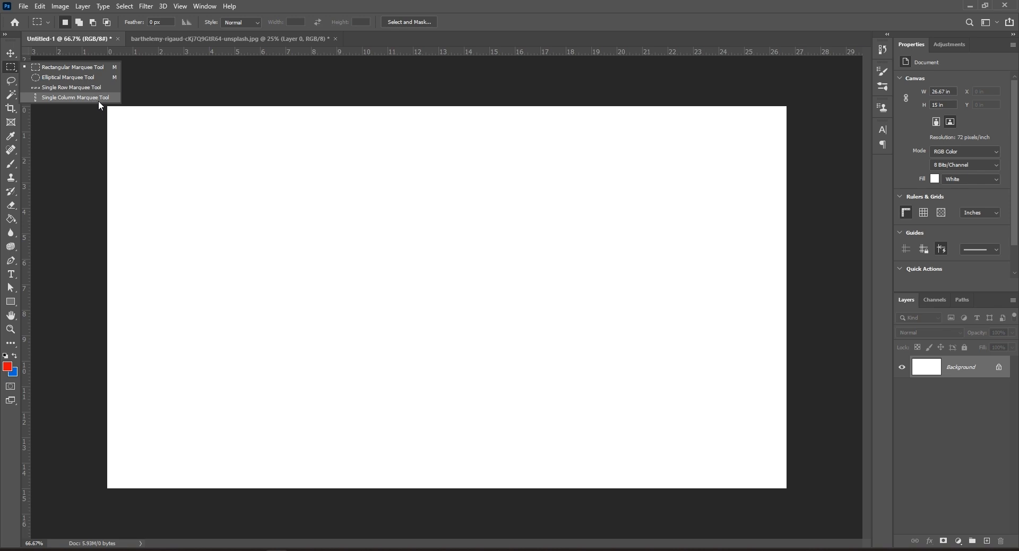
left_click(77, 69)
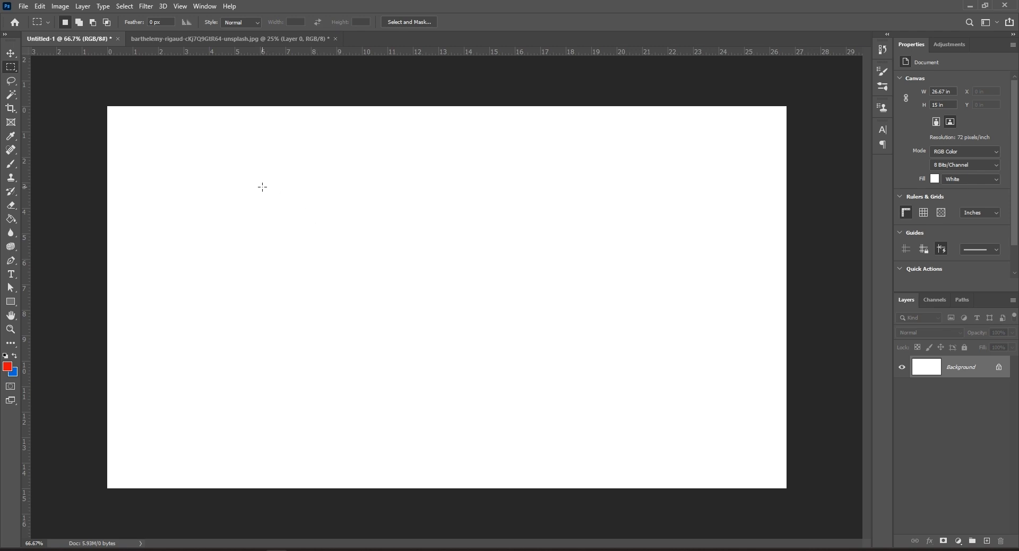
key("v")
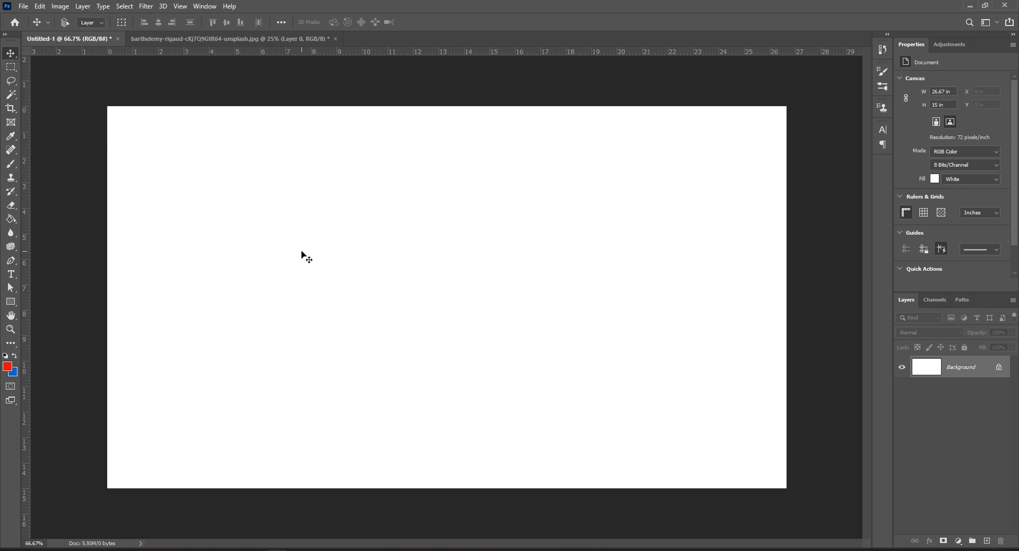
left_click(13, 69)
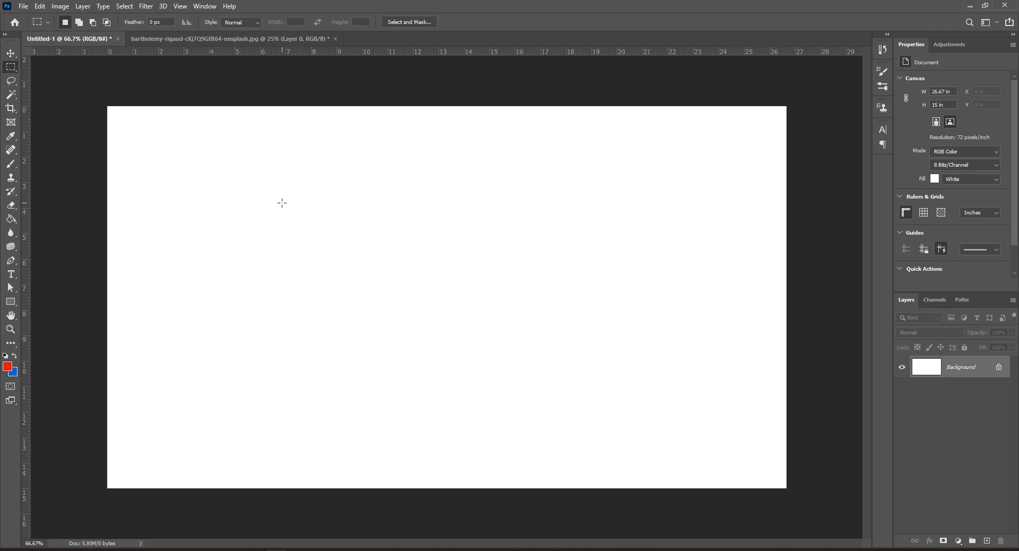
left_click_drag(282, 205, 451, 347)
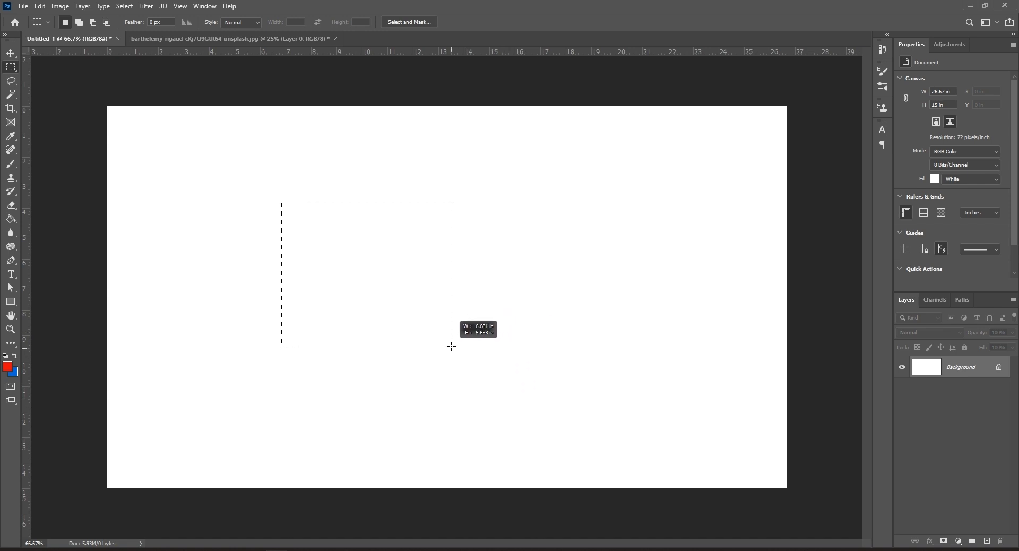
left_click_drag(515, 393, 522, 387)
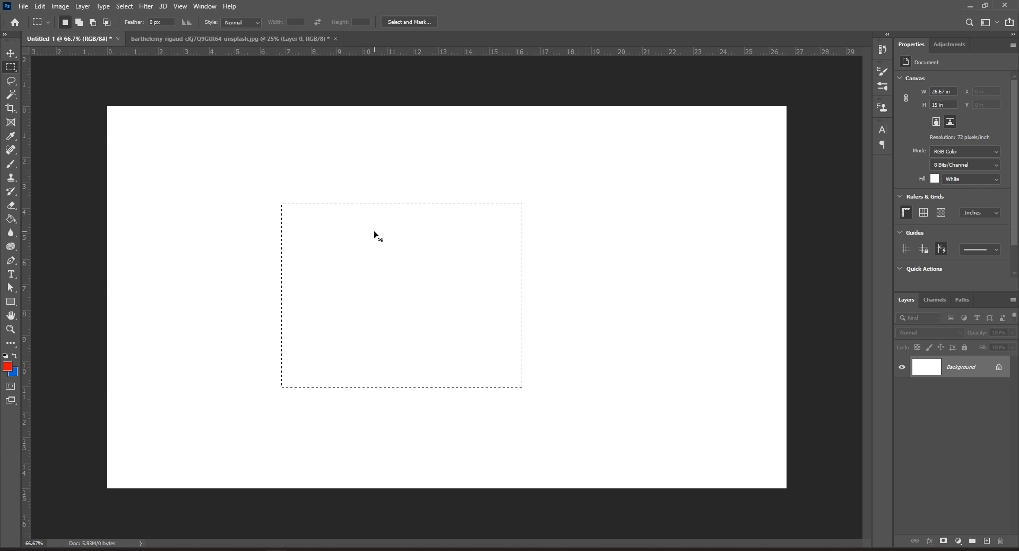
- Fill the rectangular selection with the blue background colour, replace it with the red foreground colour, and deselect
key("ctrl+BackSpace")
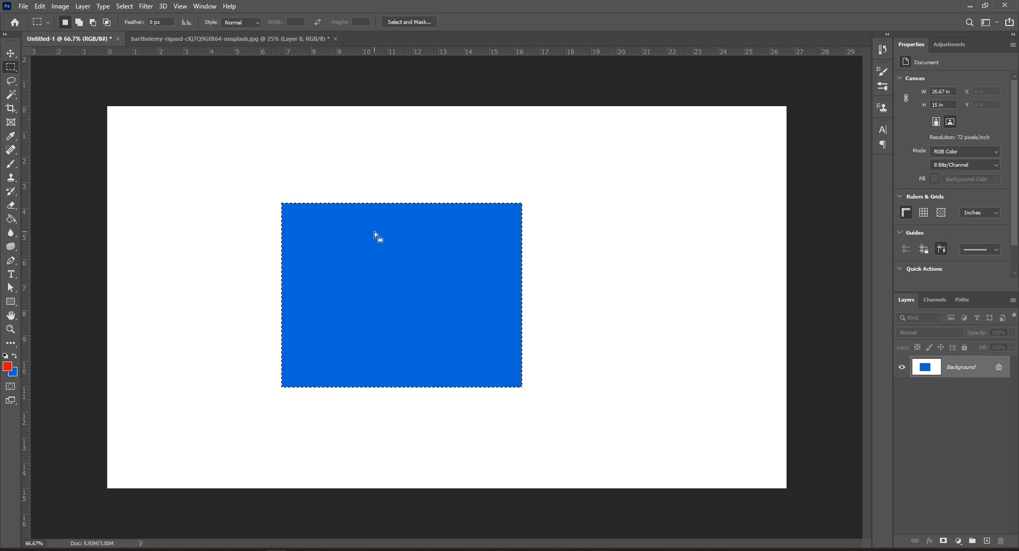
key("alt+BackSpace")
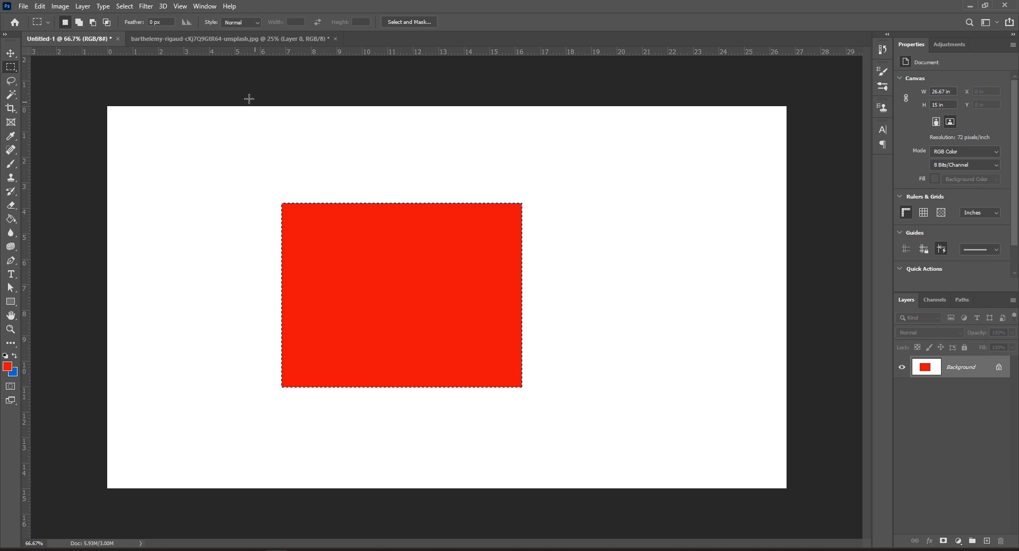
left_click(124, 6)
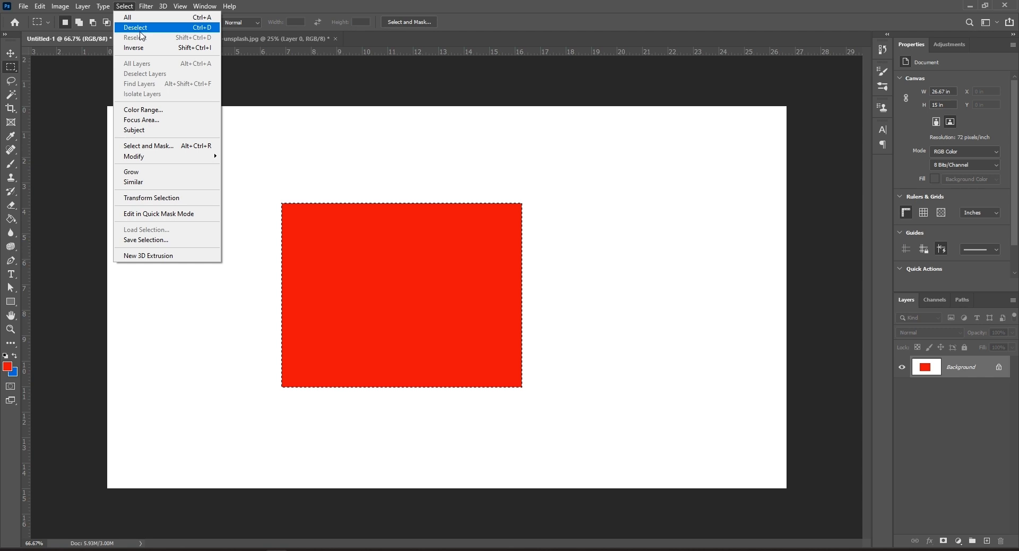
left_click(197, 28)
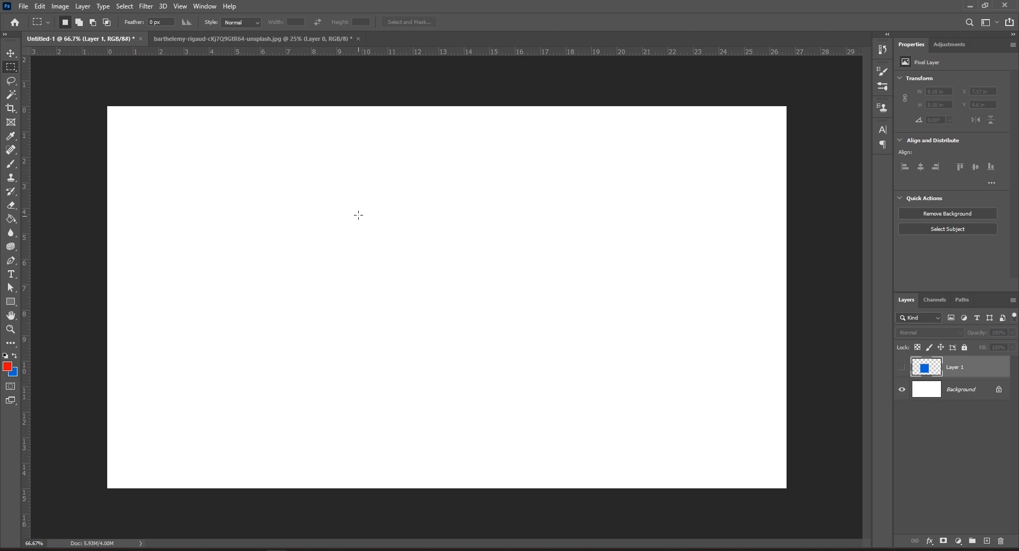
- Discard a first freely proportioned marquee and draw a perfect square selection about 7 in wide near the canvas centre
left_click_drag(357, 215, 636, 399)
left_click(432, 336)
left_click_drag(399, 202, 573, 365)
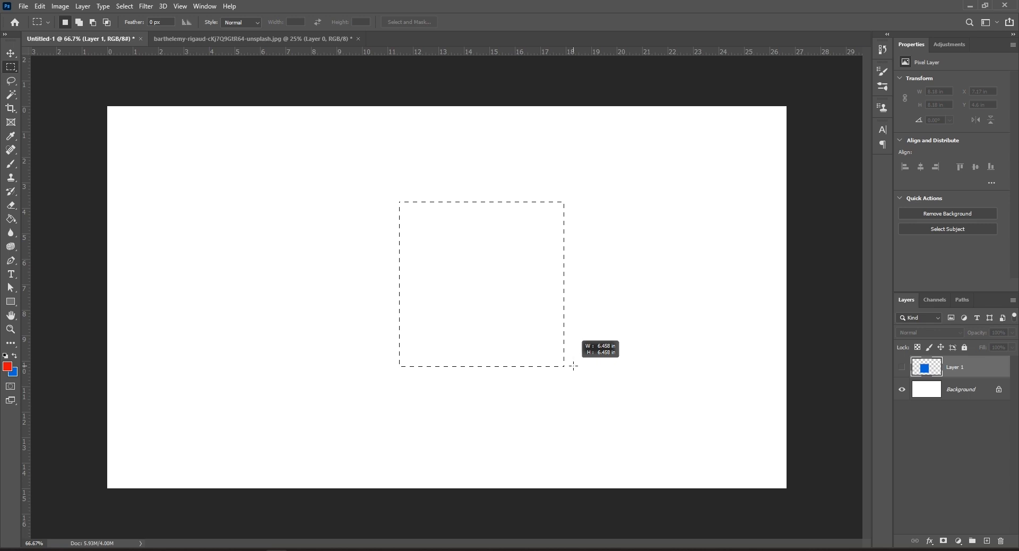
left_click_drag(574, 366, 588, 380)
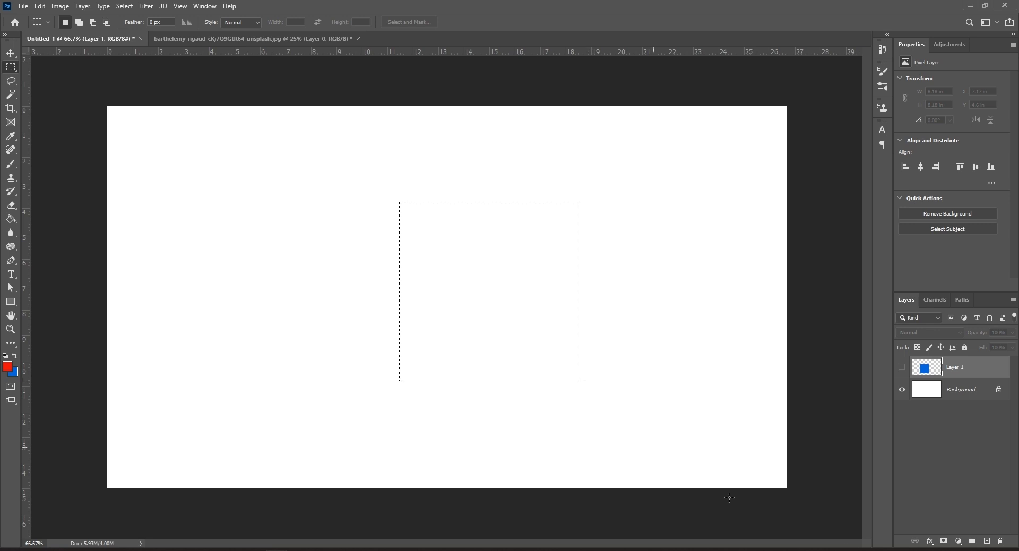
- Fill the square selection with the blue background colour on a new layer and clear the selection
left_click(988, 541)
key("alt+BackSpace")
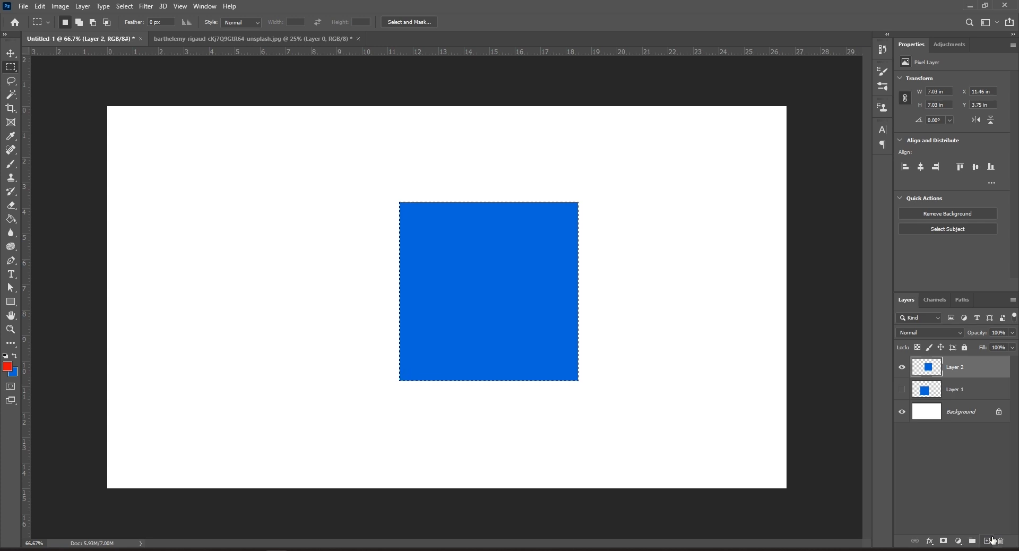
key("ctrl+d")
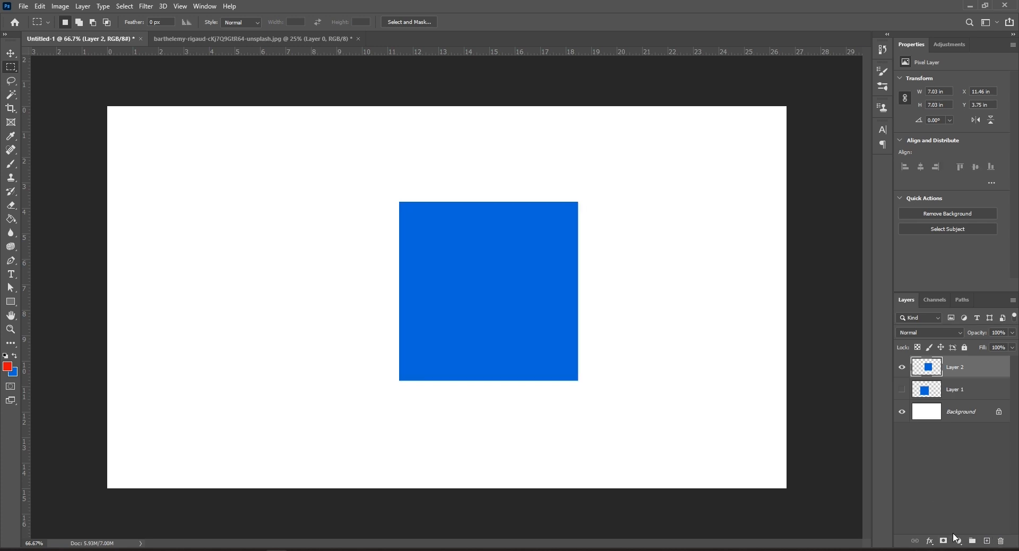
- Hide the new blue square's layer and draw two square marquee selections outward from their centres, clearing each one
left_click(903, 367)
left_click_drag(386, 267, 487, 362)
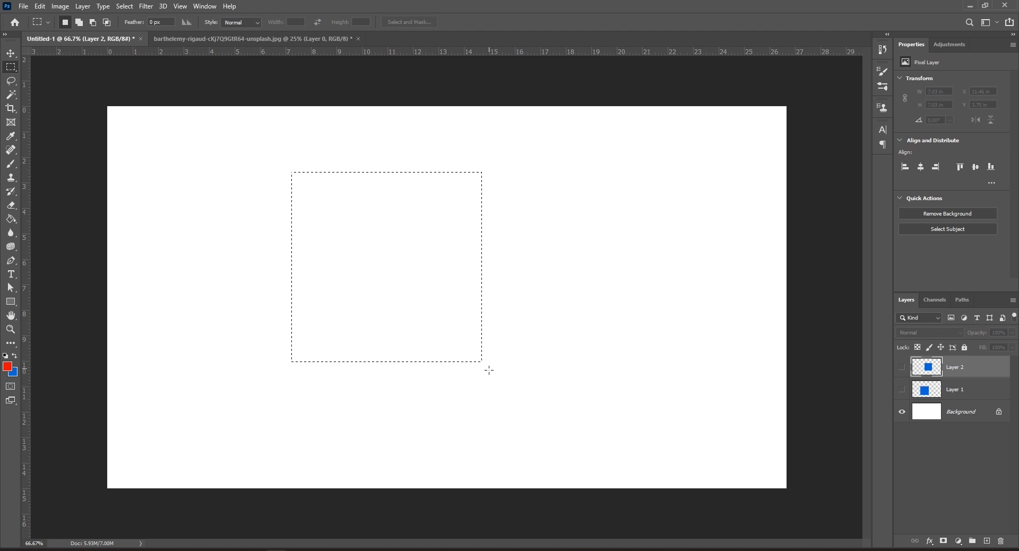
key("ctrl+d")
mouse_move(373, 236)
left_mouse_down()
mouse_move(419, 295)
mouse_move(474, 334)
left_mouse_up()
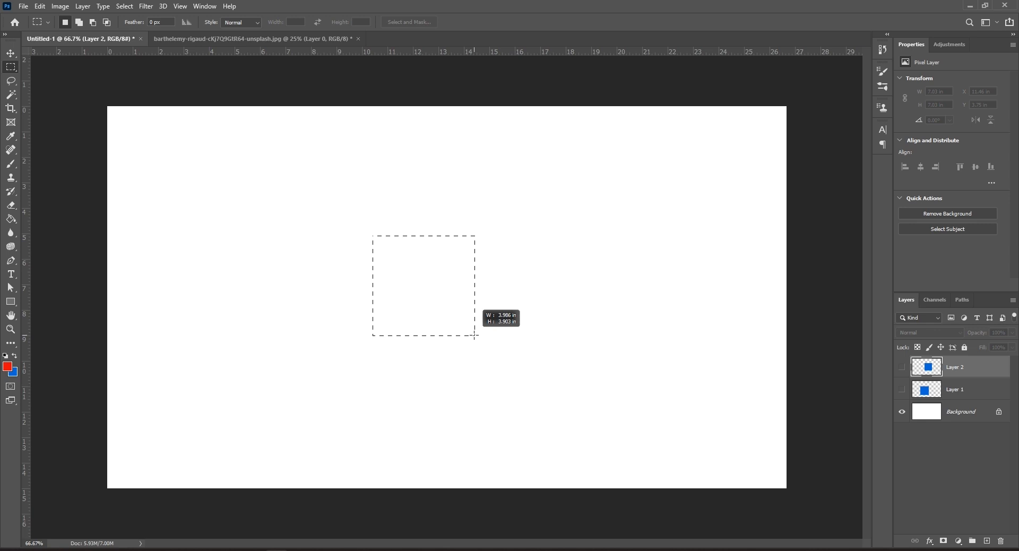
left_click_drag(473, 335, 478, 339)
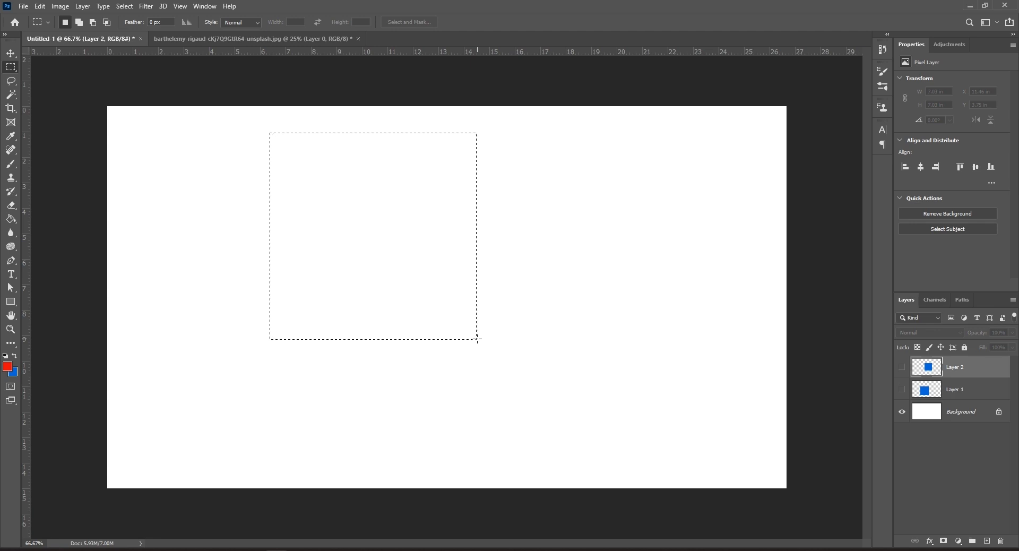
key("ctrl+d")
- Draw a marquee about 7 in wide, reposition it to the canvas's lower right while still drawing, and clear the selection
left_click_drag(208, 184, 357, 323)
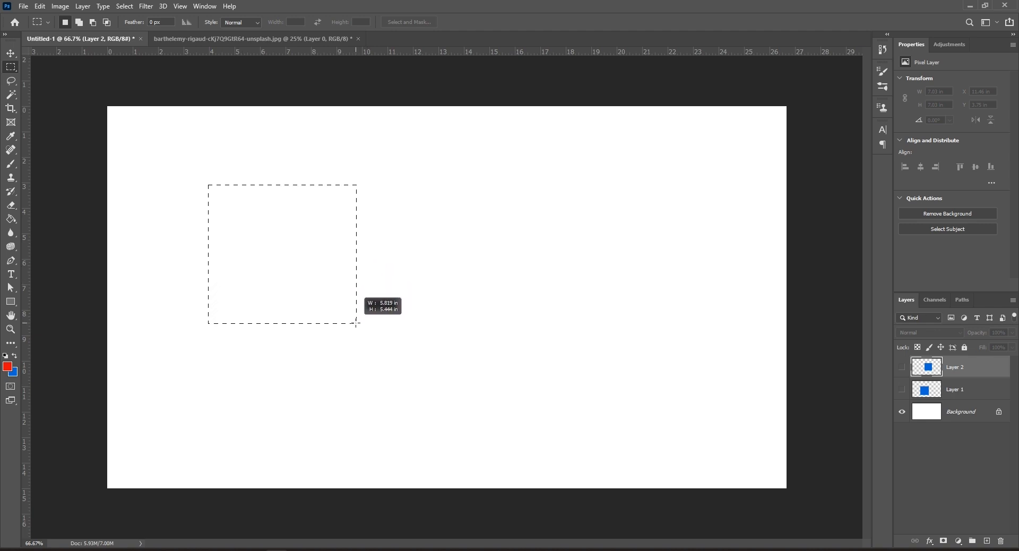
left_click_drag(356, 323, 355, 323)
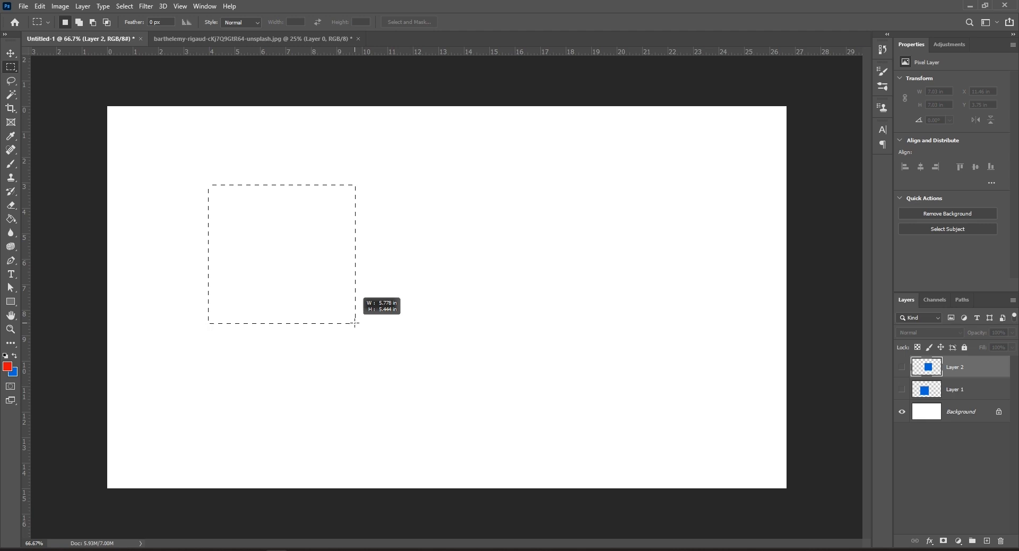
left_click_drag(370, 331, 389, 345)
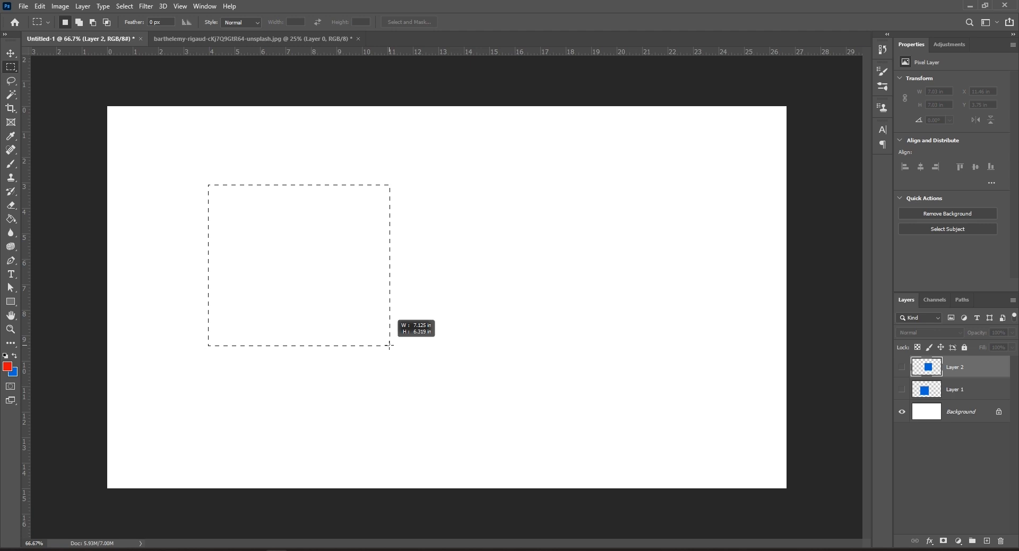
key("space")
left_click_drag(390, 346, 708, 402)
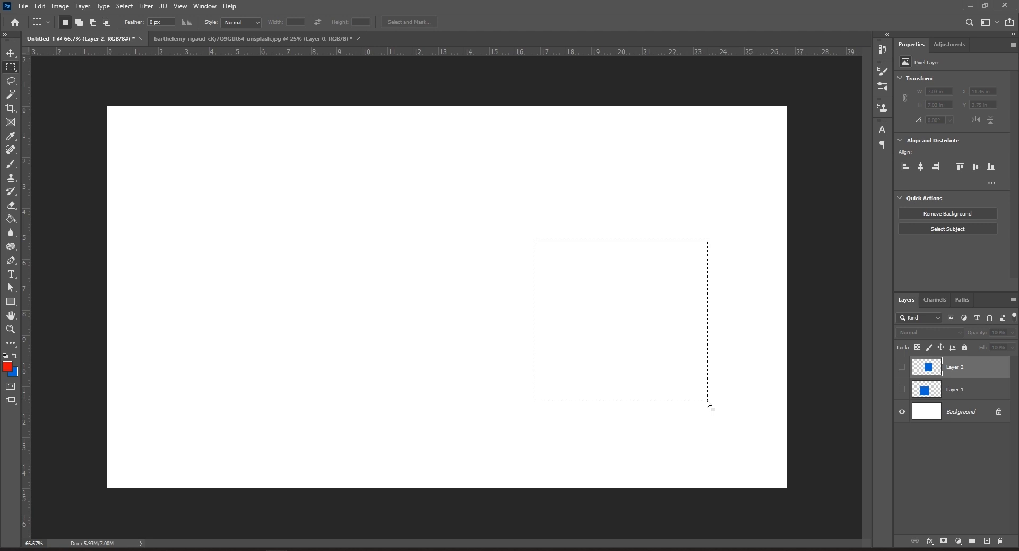
key("ctrl+d")
- Switch to the dog photo document and draw a rectangular selection about 13 by 19 in around the dog
left_click(174, 38)
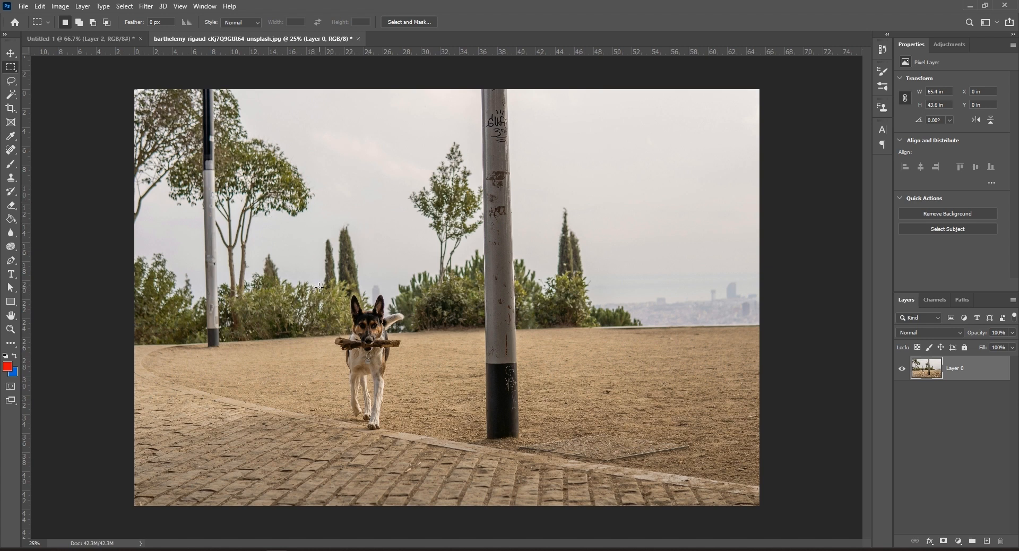
left_click_drag(311, 275, 435, 456)
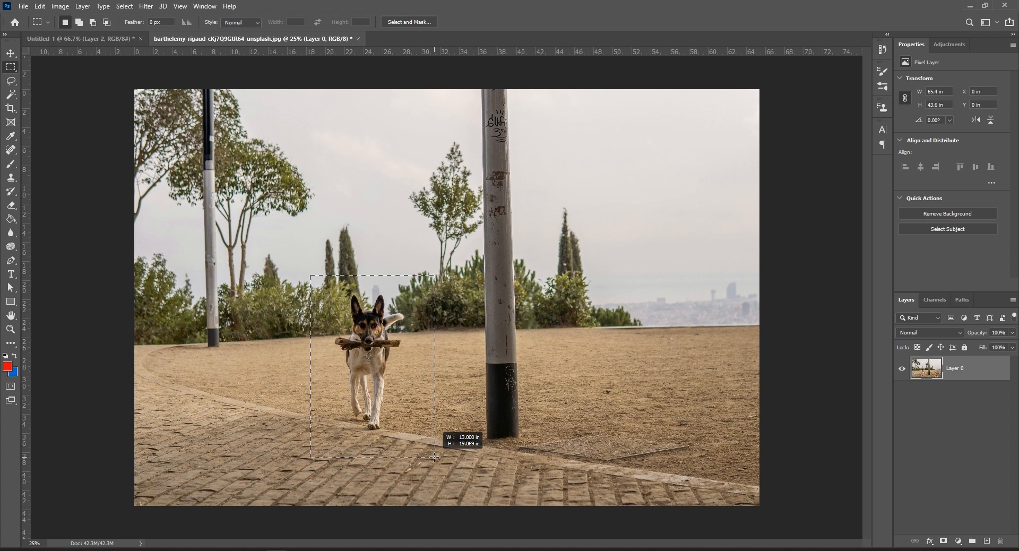
left_click_drag(435, 457, 428, 454)
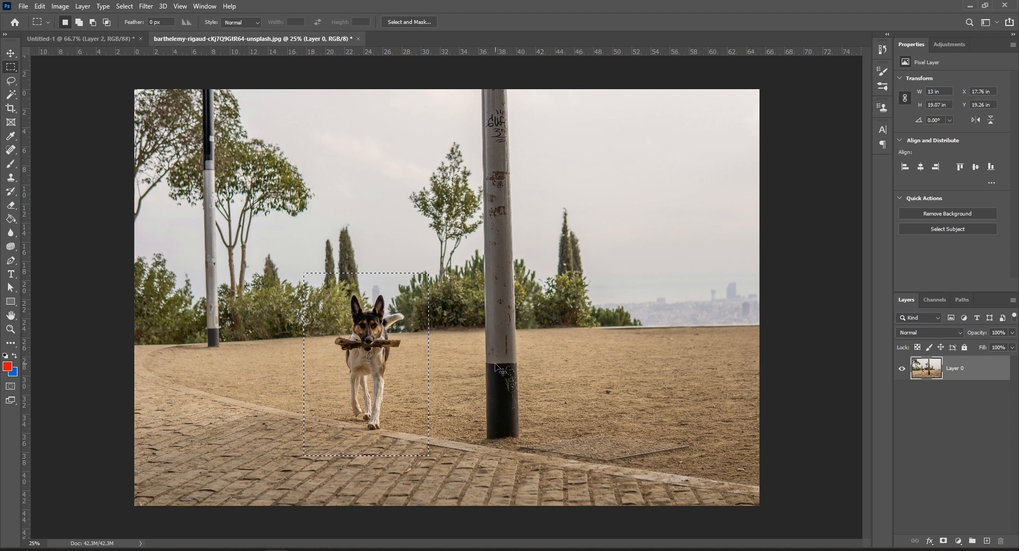
- Try copying the selected dog area to a new layer with the original photo layer hidden, and undo it
key("ctrl+j")
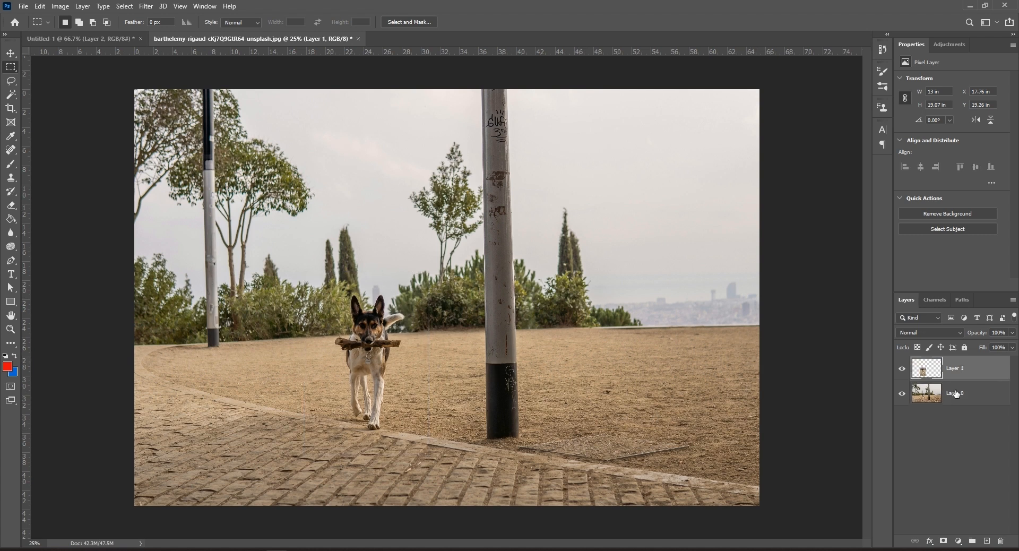
left_click(906, 396)
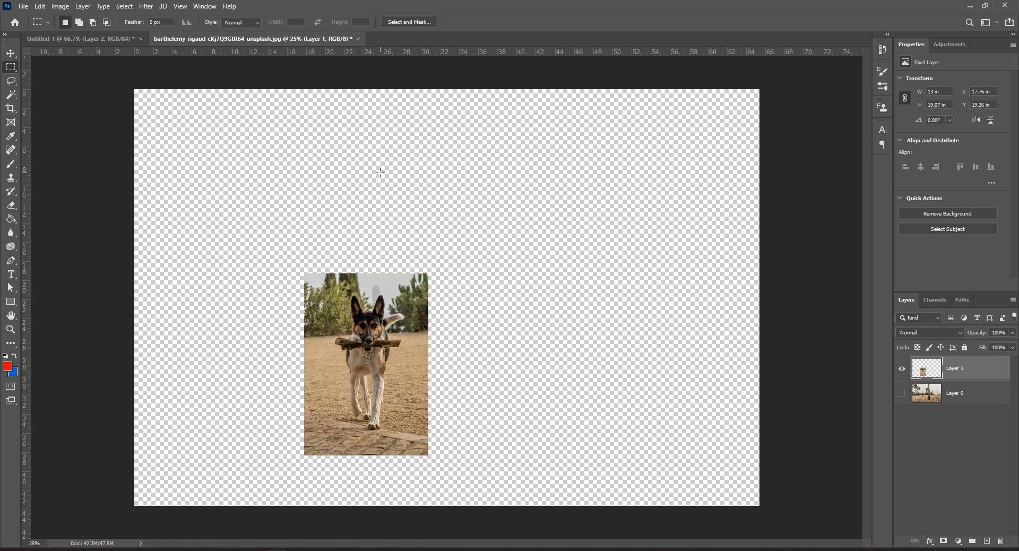
key("ctrl+z")
key("ctrl+z")
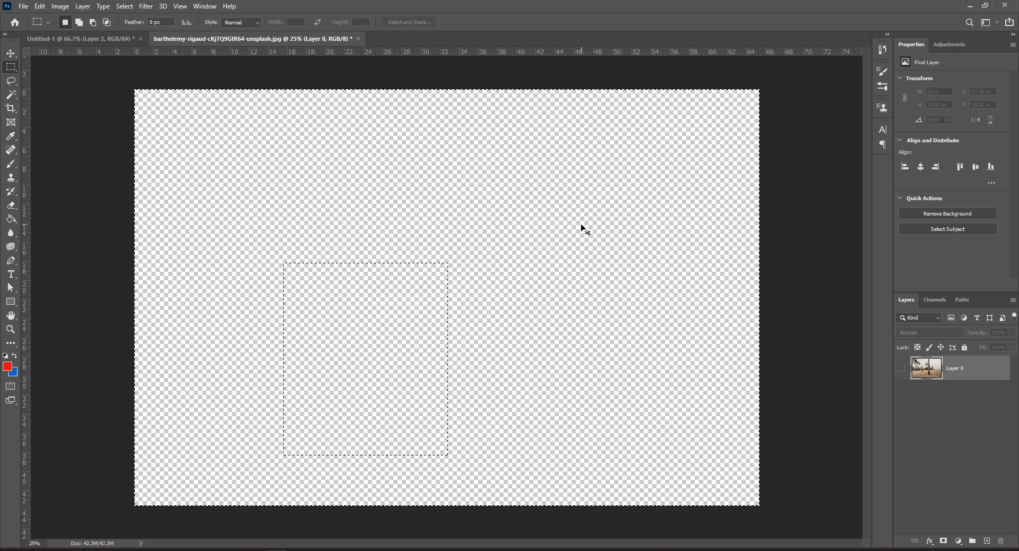
- Show the photo layer again, select an area about 16 by 19 in around the dog, and try deleting it before undoing the deletion
left_click(902, 367)
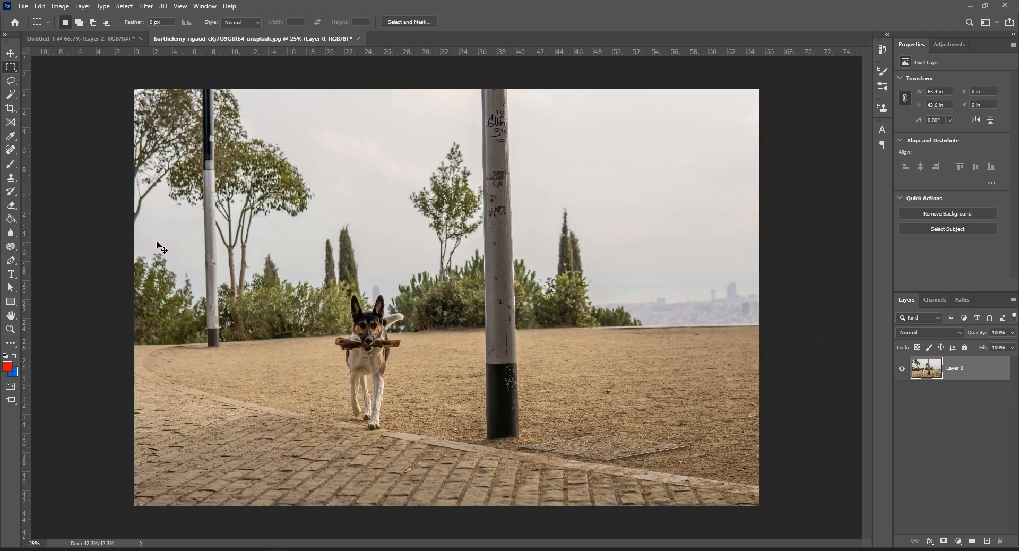
left_click_drag(284, 269, 434, 452)
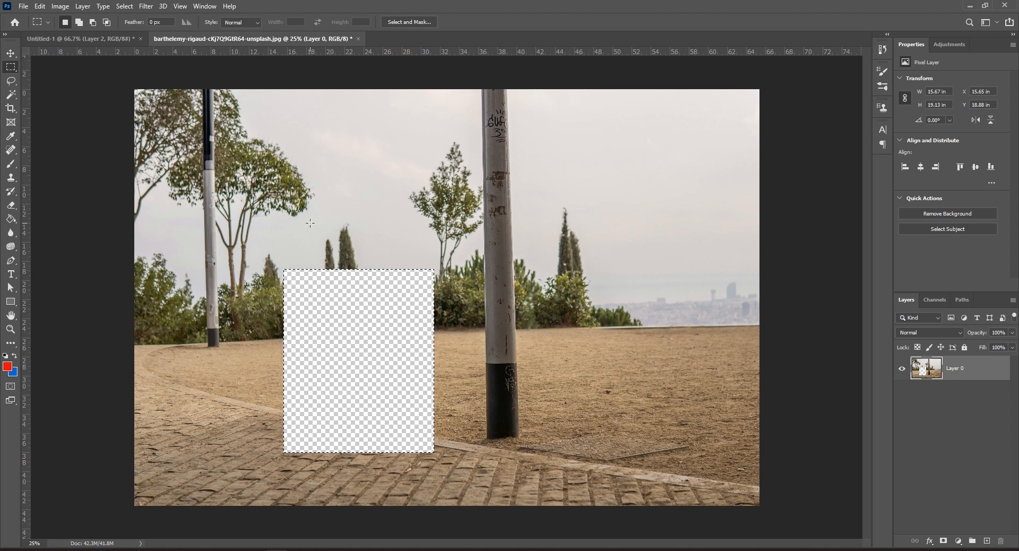
key("ctrl+z")
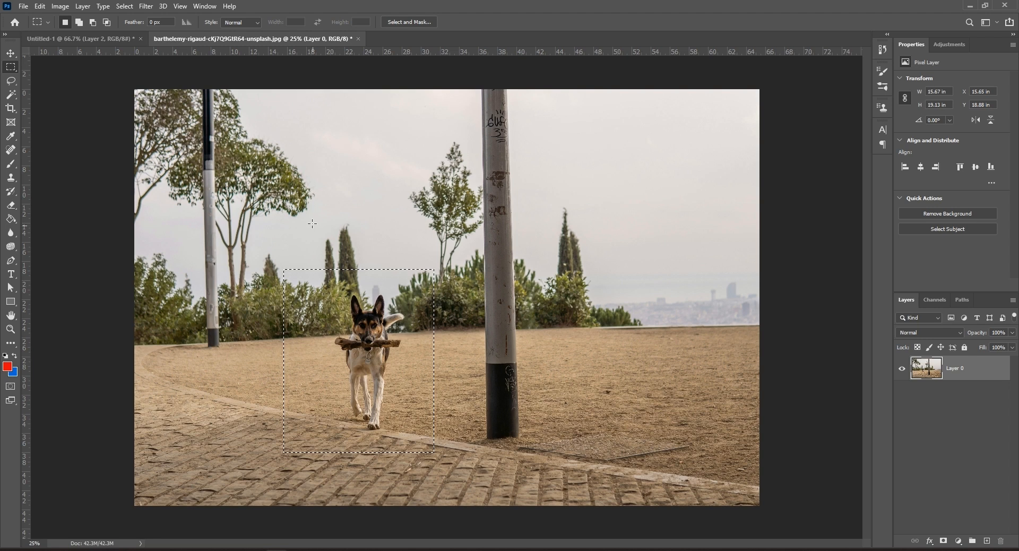
- Invert the dog selection, try deleting everything around the dog, and undo the deletion
left_click(124, 6)
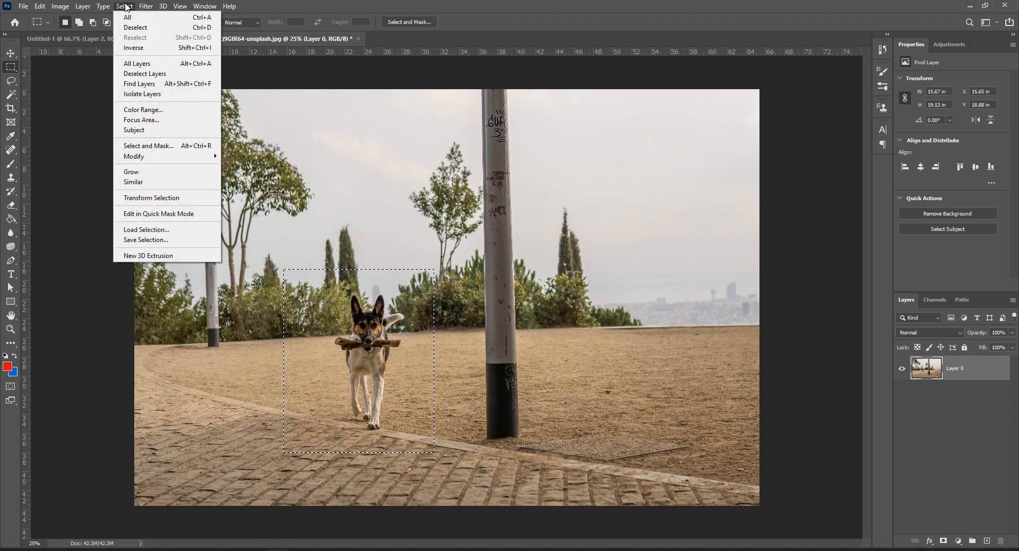
left_click(153, 50)
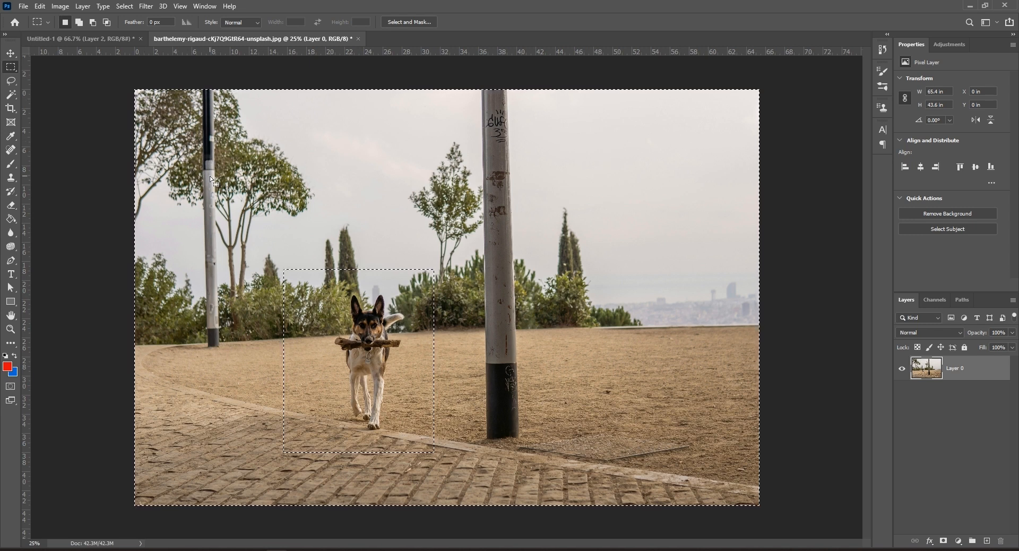
key("Delete")
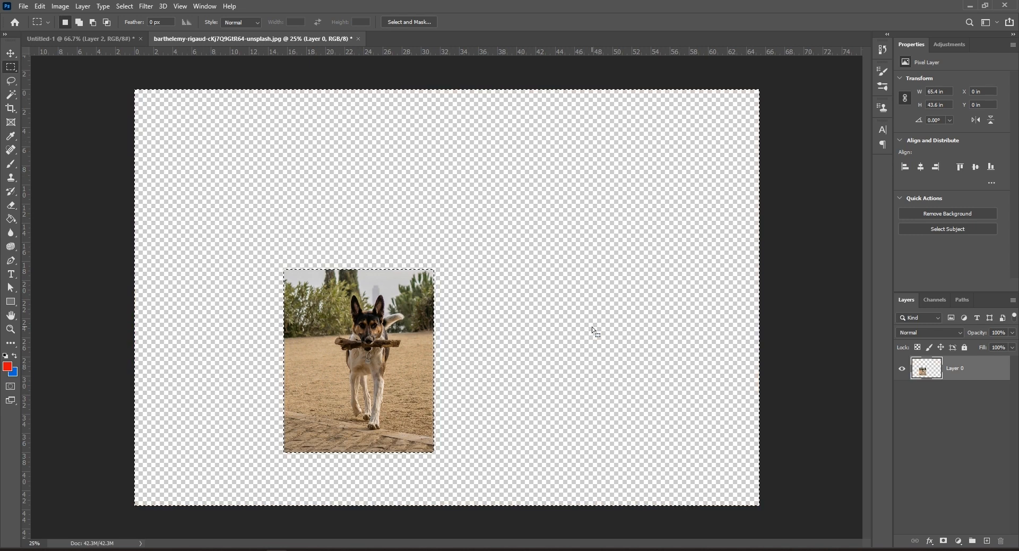
key("ctrl+z")
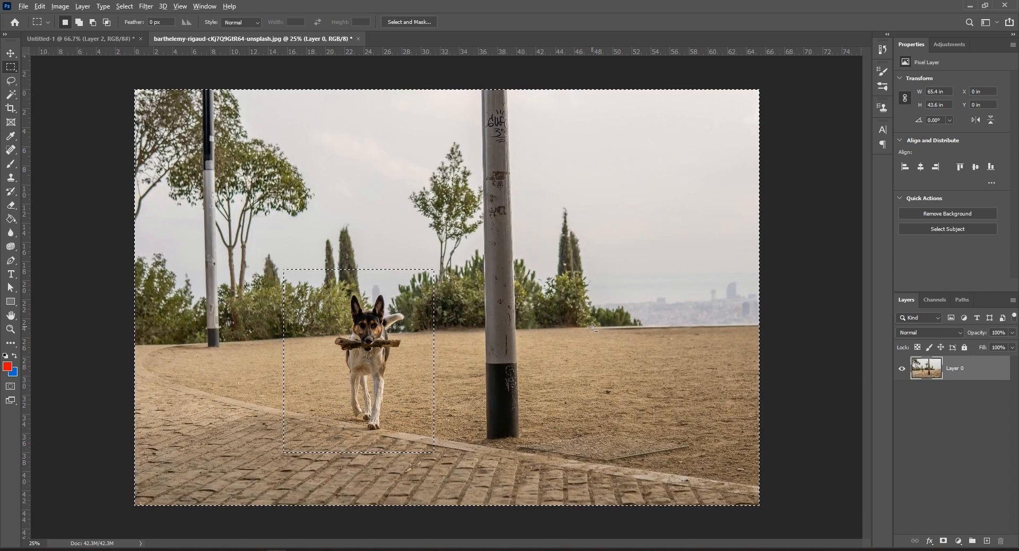
- Try filling the area around the dog with red and then blue, undo the fills, and clear the selection
key("alt+BackSpace")
key("ctrl+BackSpace")
key("ctrl+d")
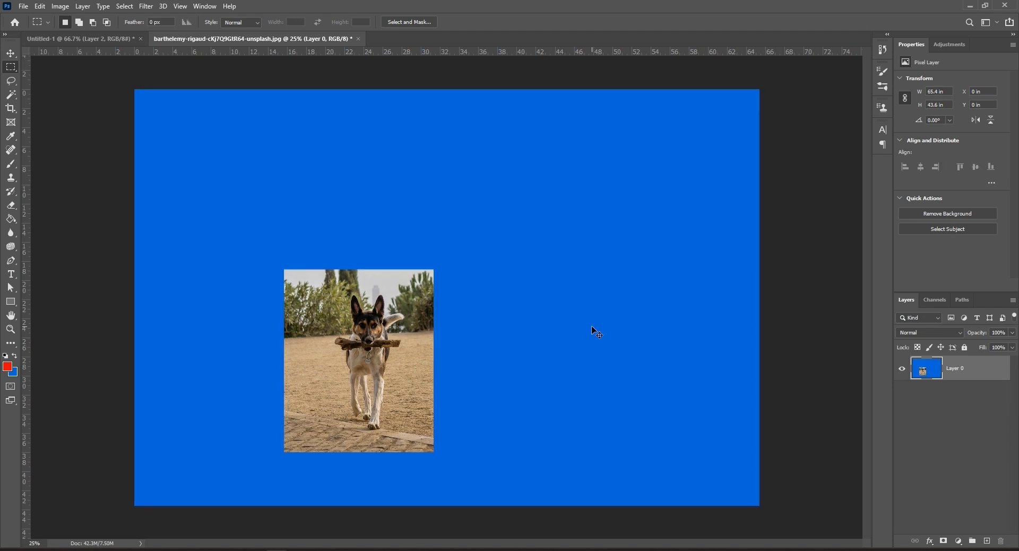
key("ctrl+z")
key("ctrl+z")
key("ctrl+z")
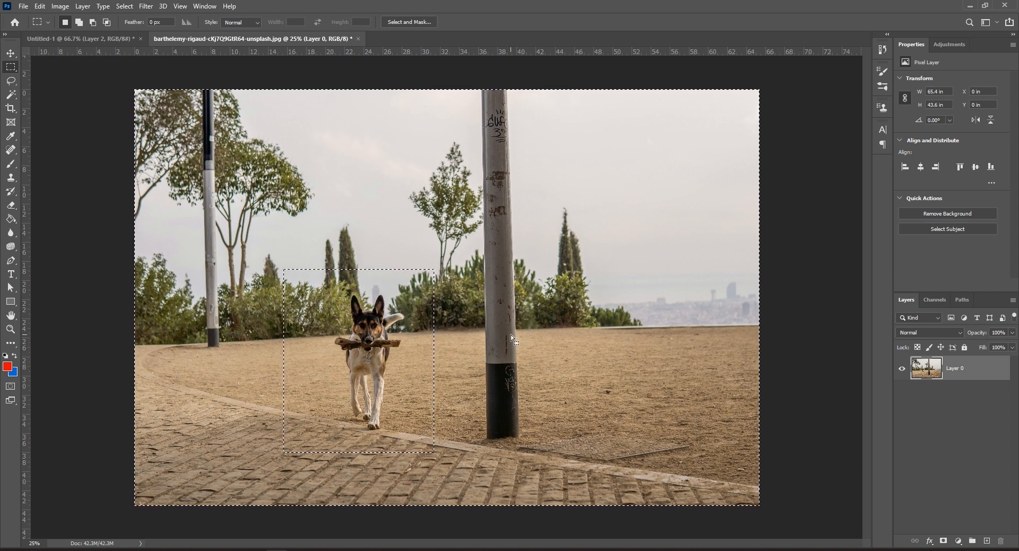
key("ctrl+d")
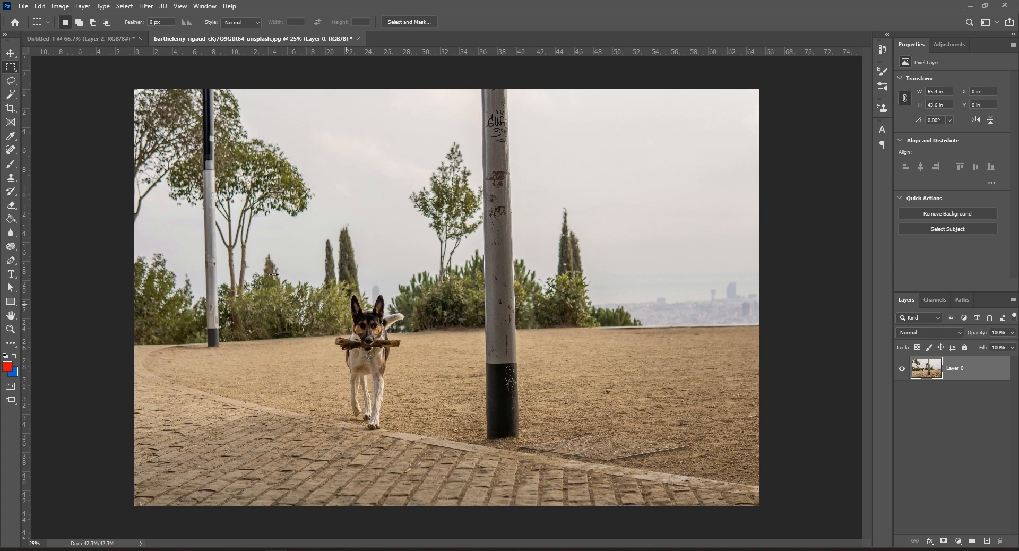
- Switch to the Untitled-1 document, draw two rectangular selections so the second replaces the first, and clear the selection
left_click(79, 38)
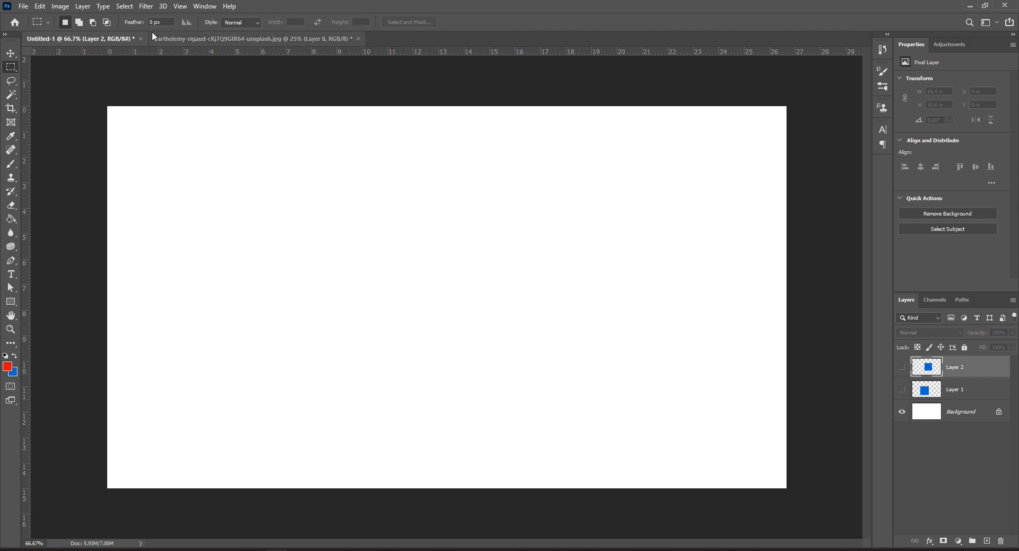
left_click_drag(178, 223, 329, 359)
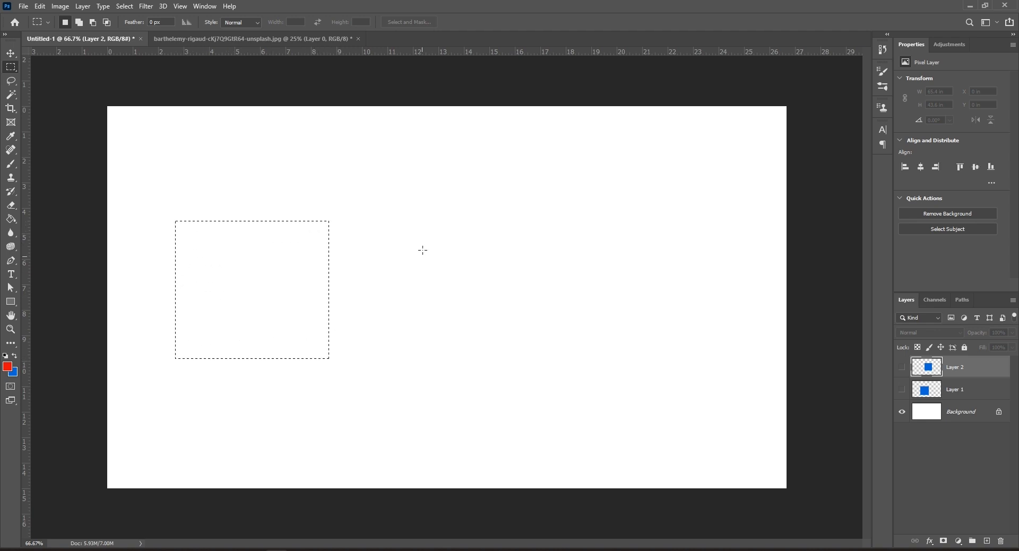
left_click_drag(427, 219, 600, 366)
key("ctrl+d")
- In Add to Selection mode, select three upright rectangles across the canvas plus a wide one above and below, spanning about 22 by 13 in
left_click(81, 24)
left_click_drag(168, 210, 306, 372)
left_click_drag(370, 207, 507, 387)
left_click_drag(581, 207, 724, 388)
left_click_drag(283, 123, 575, 181)
left_click_drag(262, 419, 542, 464)
- Fill the five selected rectangles on a new layer with red and then blue, and clear the selection
left_click(987, 541)
key("alt+BackSpace")
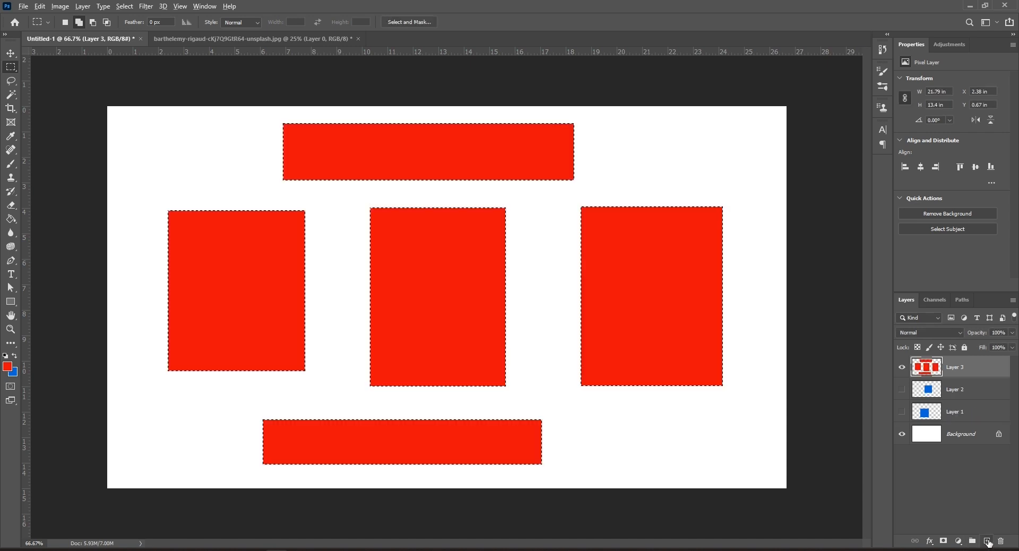
key("ctrl+BackSpace")
key("ctrl+d")
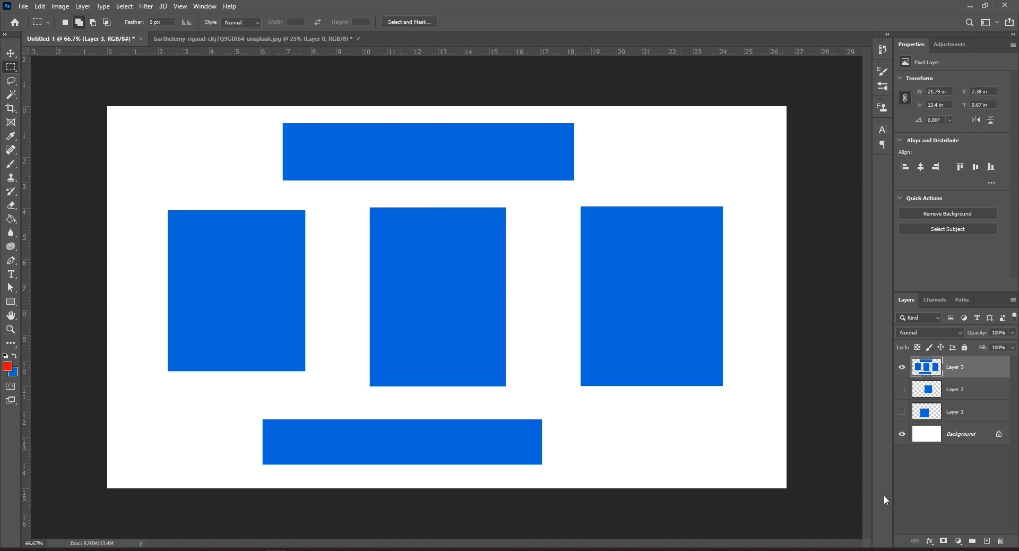
- Hide the blue rectangles' layer and add four overlapping rectangles into one stepped selection about 18 by 13 in
left_click(902, 408)
left_click(901, 367)
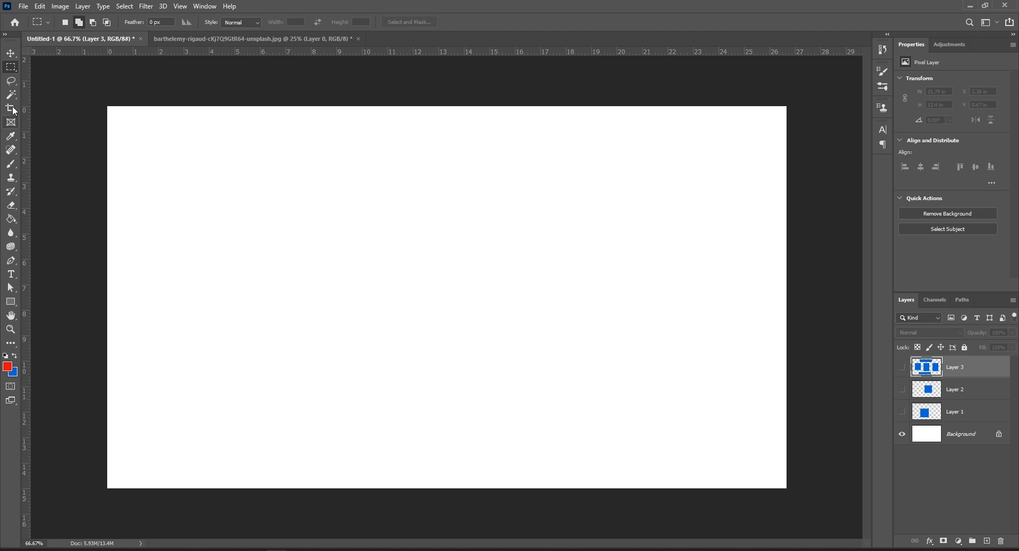
left_click_drag(308, 200, 543, 408)
left_click_drag(436, 257, 667, 364)
left_click_drag(346, 146, 487, 256)
left_click_drag(217, 244, 514, 481)
- Fill the stepped selection with red on a new layer and clear the selection
left_click(986, 541)
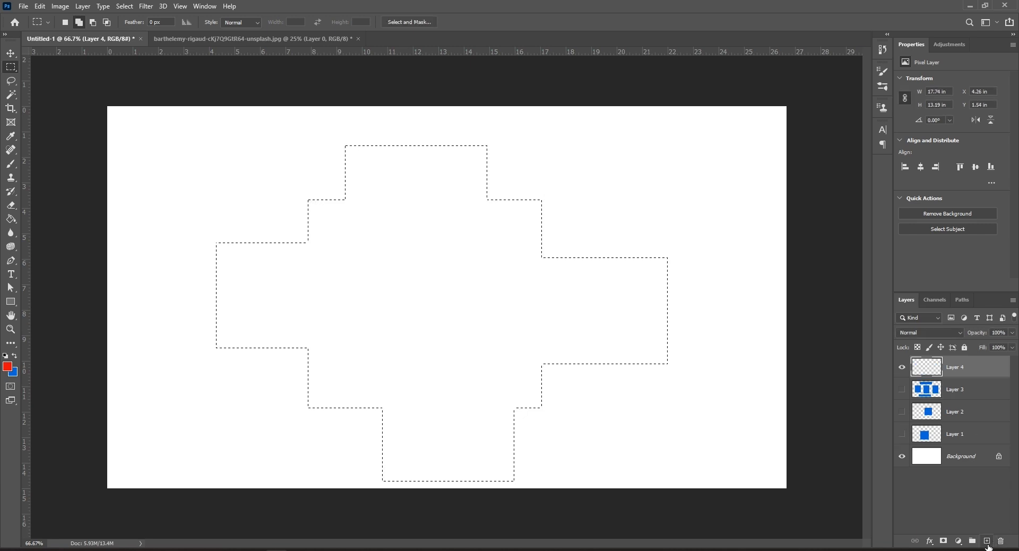
key("alt+BackSpace")
key("ctrl+d")
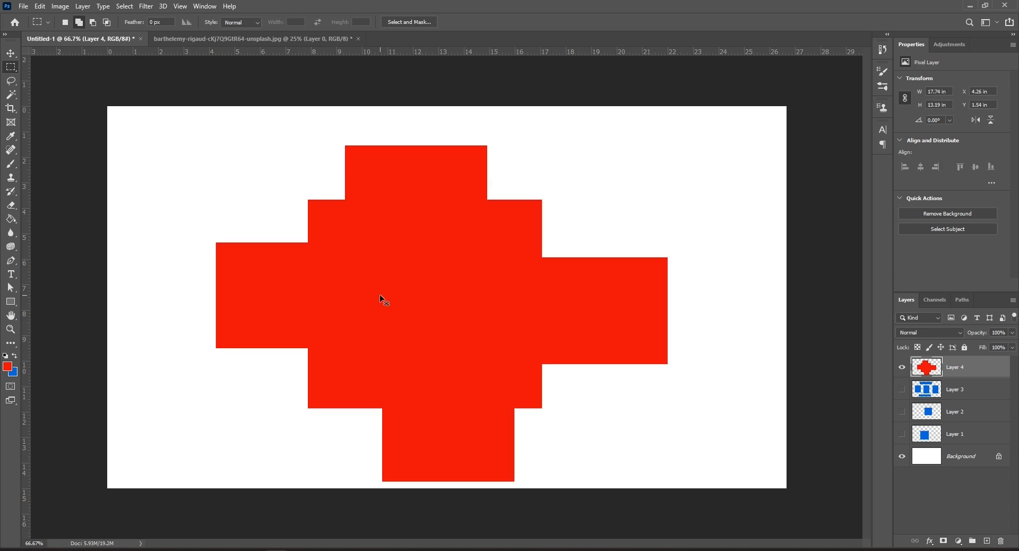
- In the dog photo, select about 14 by 19 in around the dog and add areas above it, extending the selection to about 20 by 34 in
left_click(286, 40)
left_click_drag(295, 266, 425, 446)
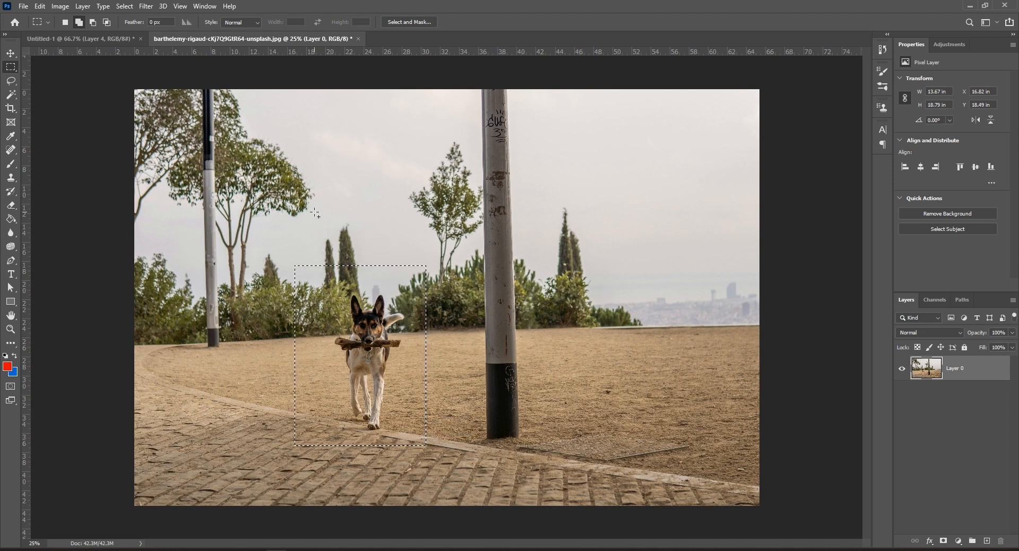
left_click_drag(313, 212, 365, 265)
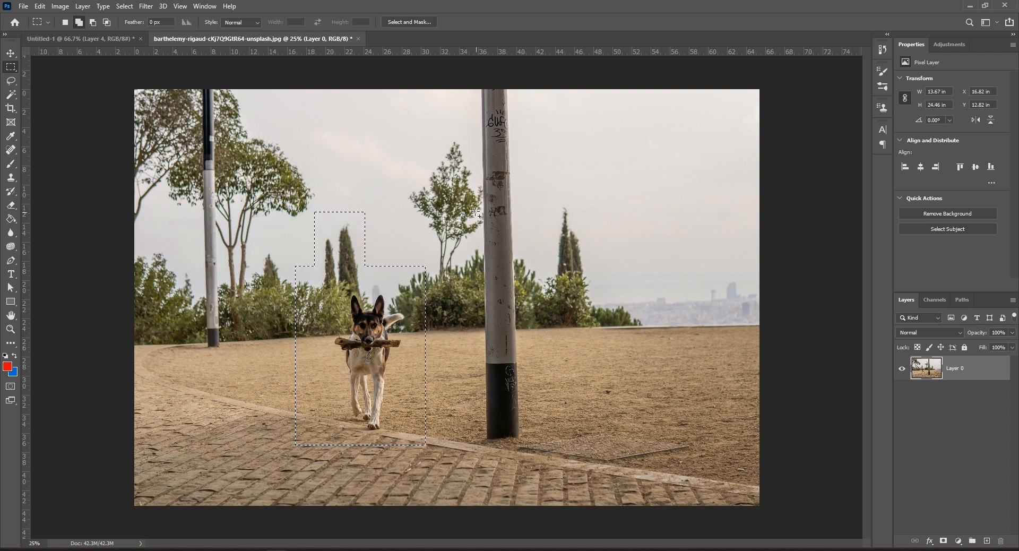
left_click_drag(379, 118, 483, 281)
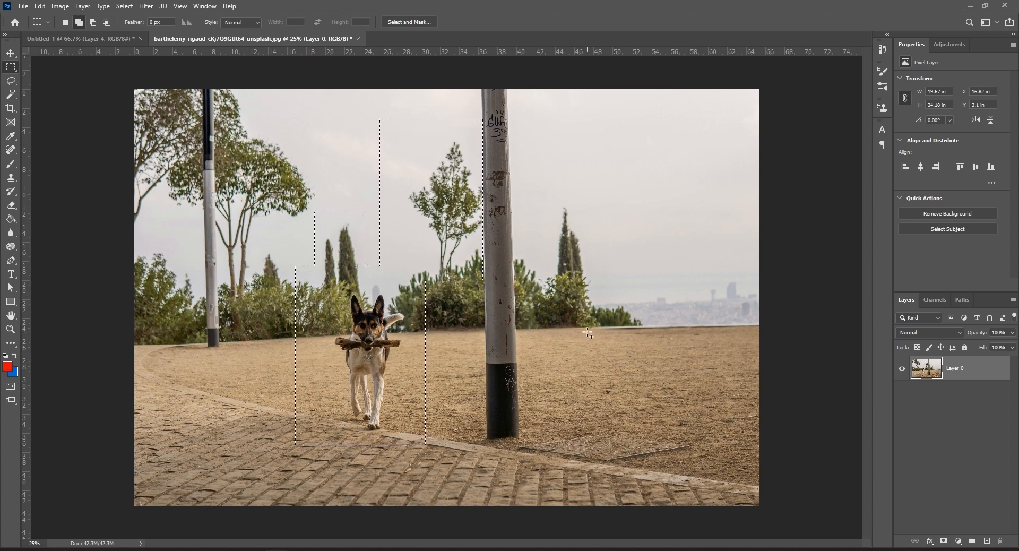
- Copy the combined selection to a new layer and toggle the original photo layer's visibility off and on
key("ctrl+j")
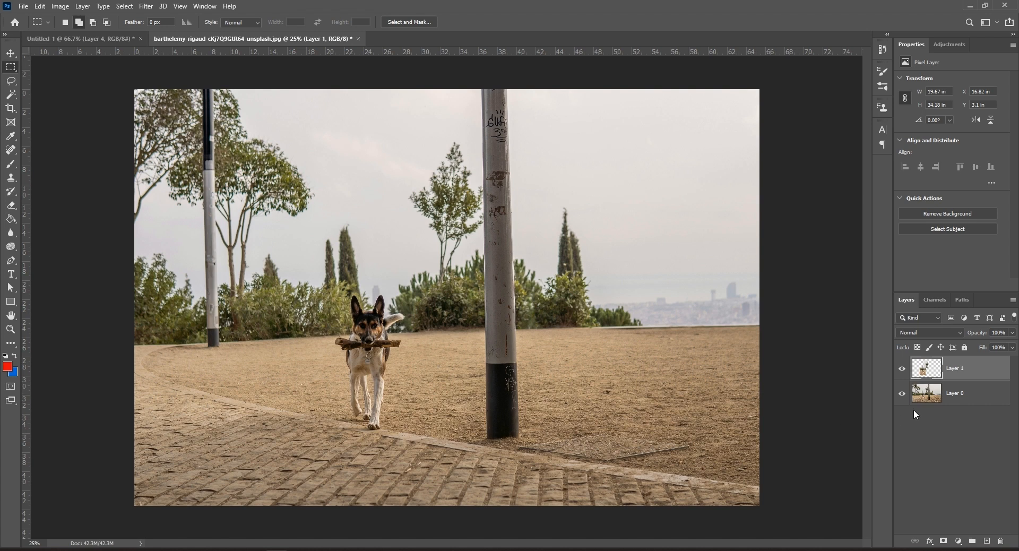
left_click(900, 395)
left_click(901, 394)
- Select the dog and the cypress trees beyond the pole separately, copy both areas from the photo to a new layer, and hide the other layers
left_click_drag(310, 273, 426, 441)
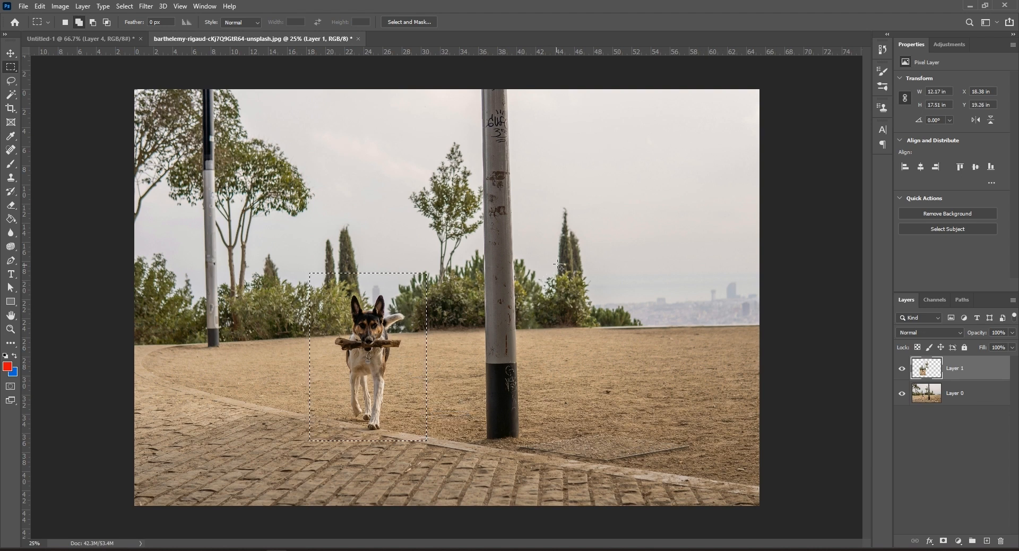
left_click_drag(535, 201, 642, 337)
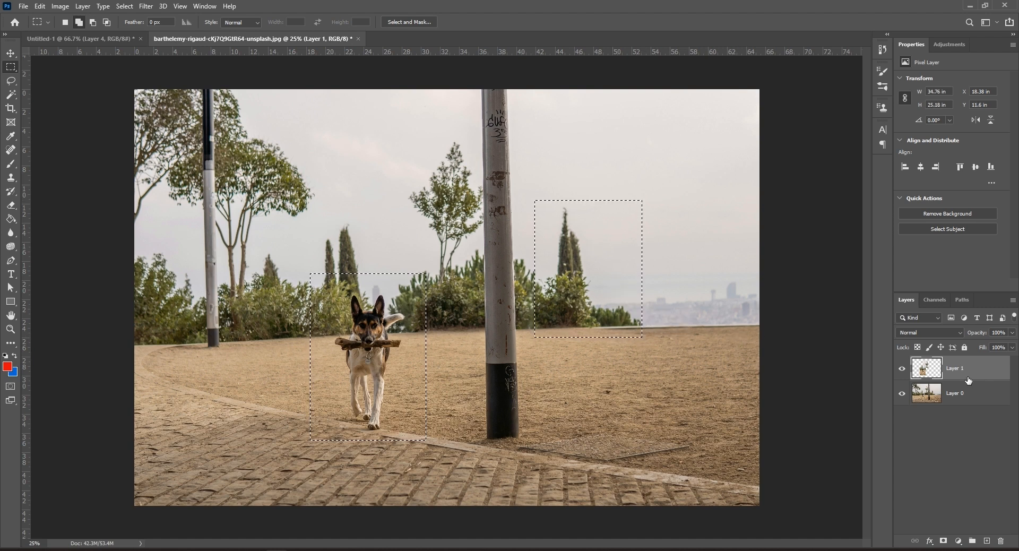
left_click(950, 395)
left_click(901, 368)
key("ctrl+j")
left_click(902, 417)
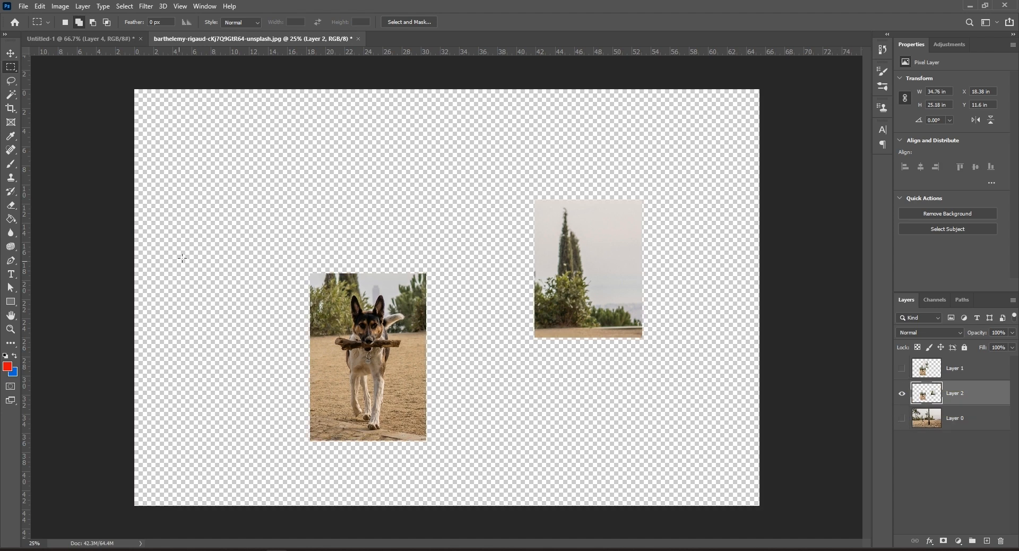
- Undo the layer copies, show the original photo layer again, and clear the selection
key("ctrl+z")
key("ctrl+z")
key("ctrl+z")
key("ctrl+z")
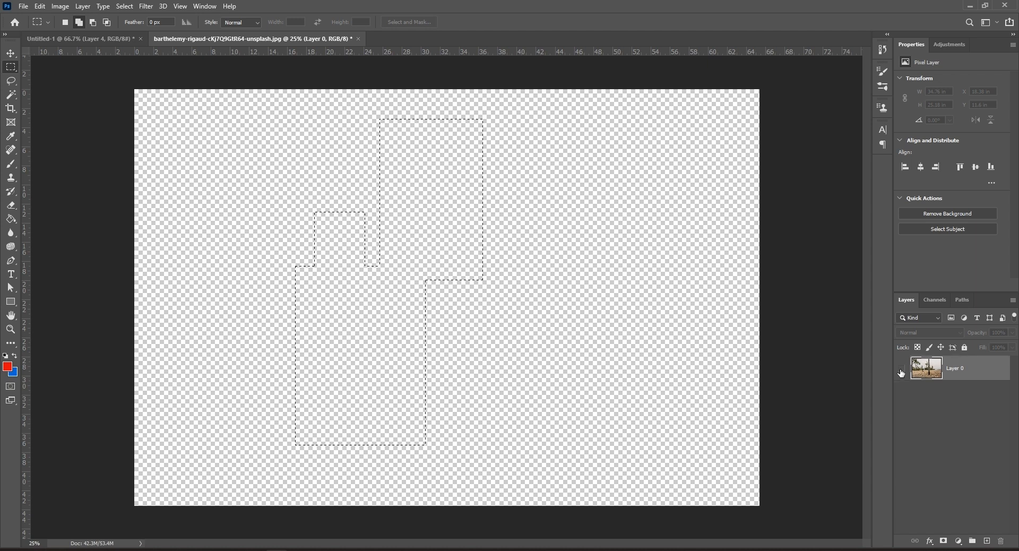
left_click(901, 371)
key("ctrl+d")
- On the Untitled-1 canvas with the red shape hidden, select about 8.6 by 7.7 in and subtract a rectangle from each of its four sides
left_click(79, 38)
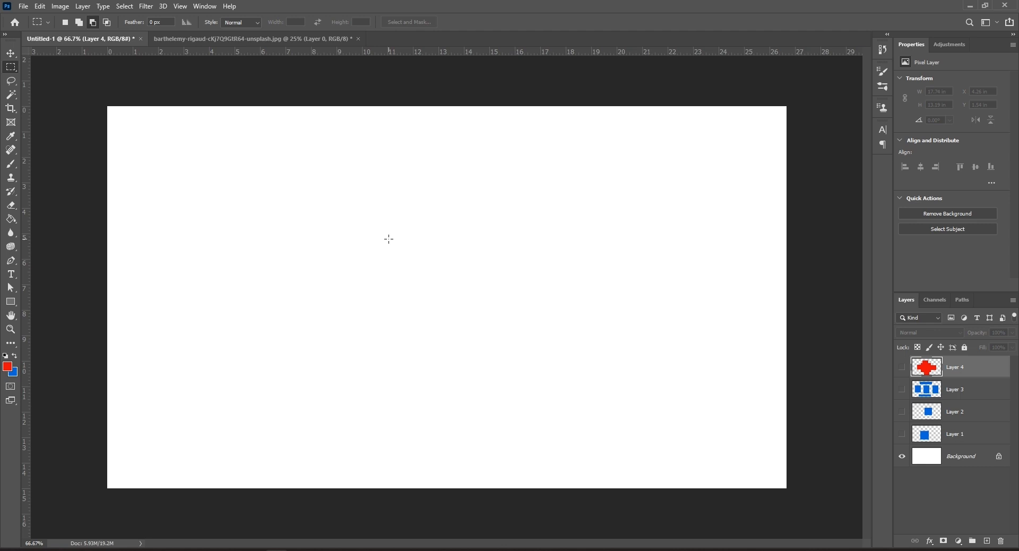
left_click_drag(286, 184, 505, 381)
left_click_drag(349, 127, 461, 296)
left_click_drag(503, 300, 477, 342)
left_click_drag(314, 333, 451, 420)
left_click_drag(211, 218, 322, 298)
- Fill the cut-out selection with red on a new layer and clear the selection
left_click(986, 541)
key("alt+BackSpace")
key("ctrl+d")
- In the dog photo, select an area about 31 by 27 in around the dog and subtract its lower-left corner
key("ctrl+Tab")
left_click_drag(244, 210, 536, 467)
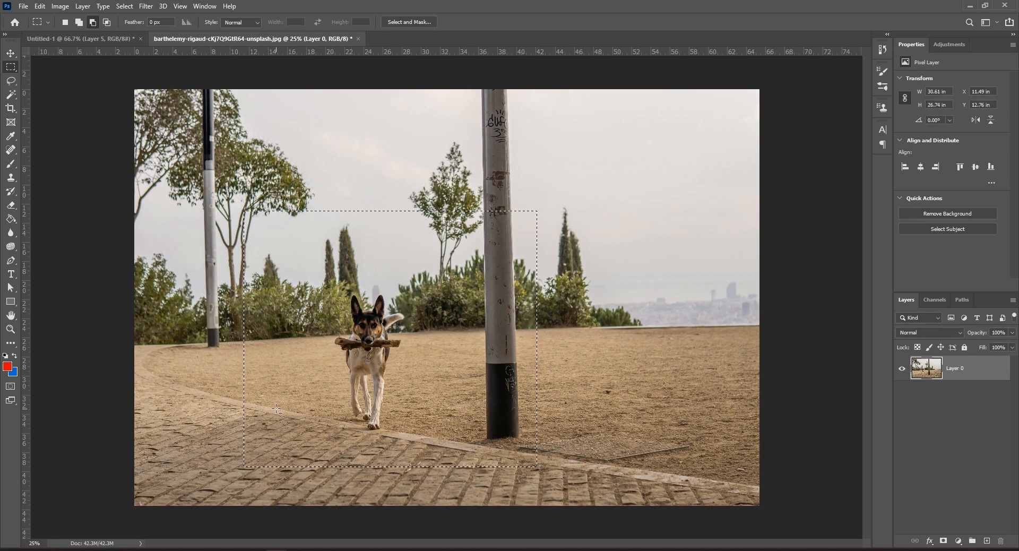
left_click_drag(223, 360, 349, 481)
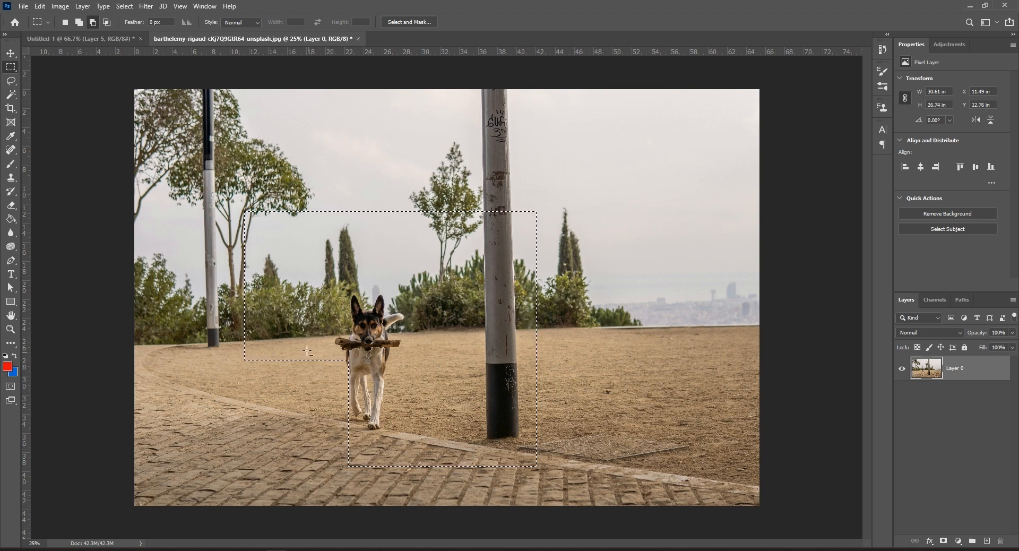
- Add the area around the dog's legs back to the selection and subtract the pole side, narrowing it to about 18.5 in wide
left_click(79, 23)
left_click_drag(307, 325, 406, 445)
left_click(93, 22)
left_click_drag(399, 142, 638, 484)
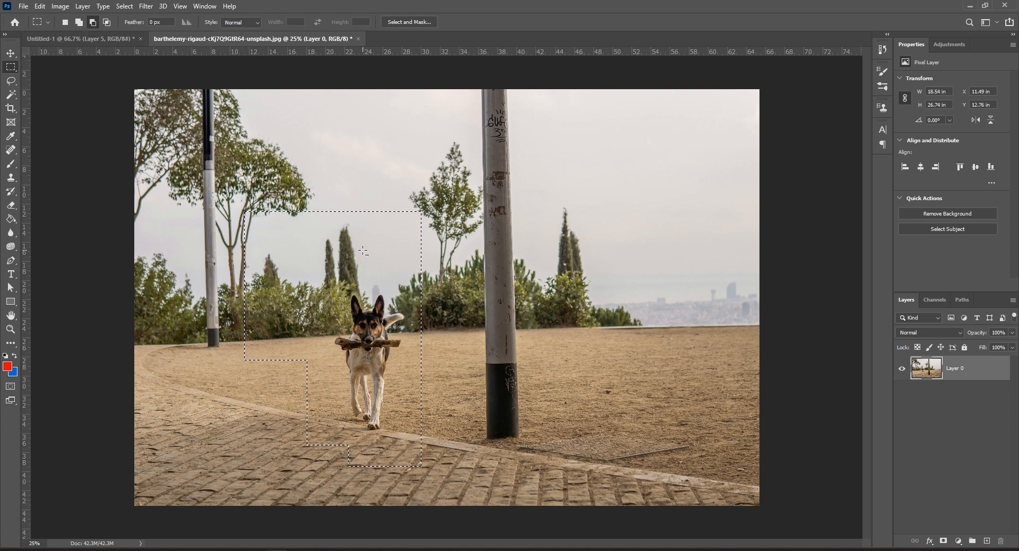
- Return to the Untitled-1 document, hide the red cut-out shape's layer, and add a new layer
left_click(91, 39)
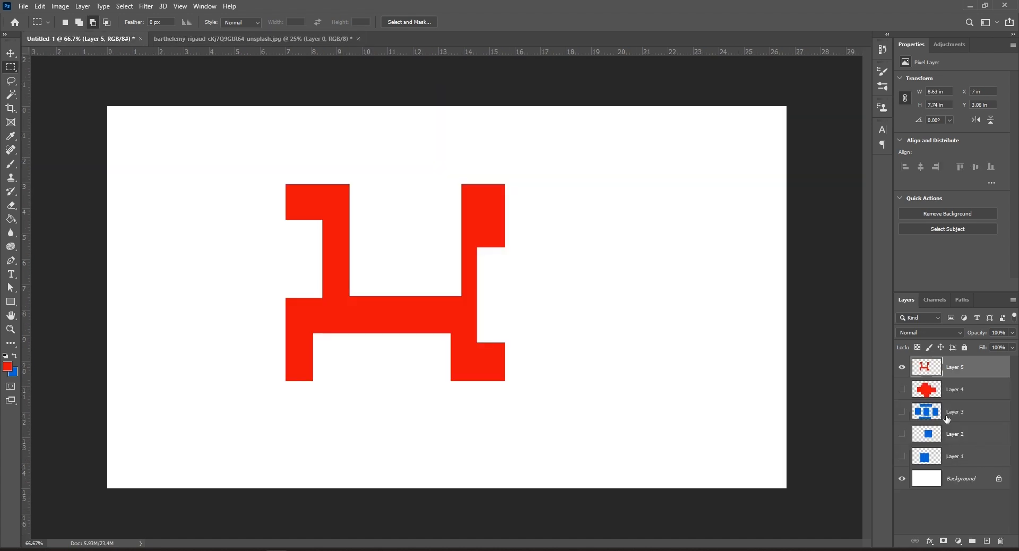
left_click(902, 367)
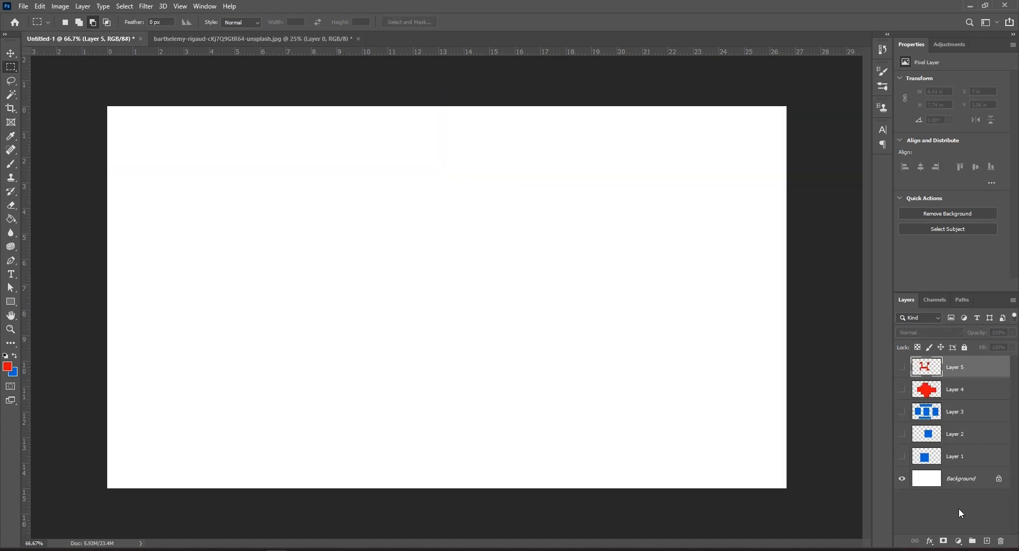
left_click(986, 540)
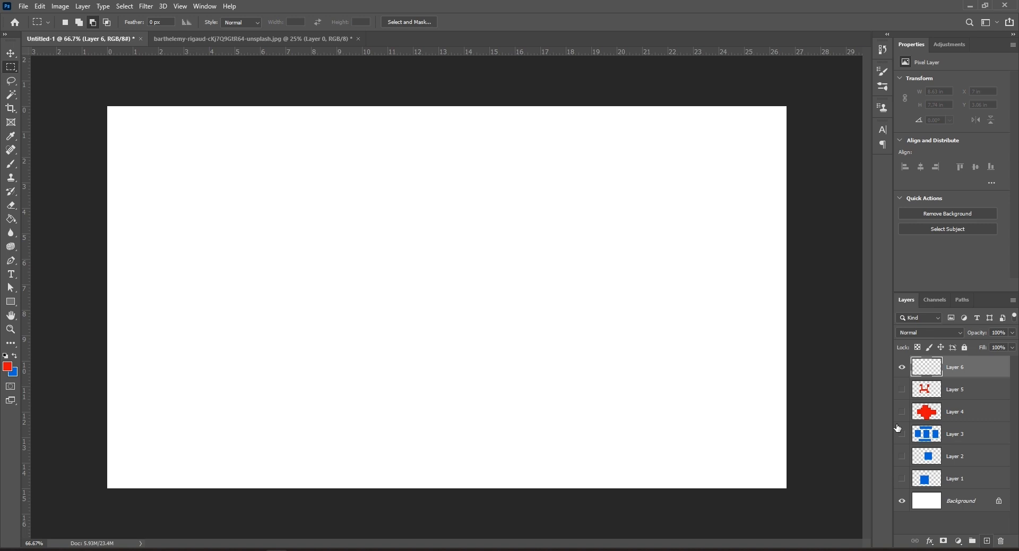
- In Intersect with Selection mode, select about 8.6 by 7.2 in, then intersect it with a tall rectangle and a smaller one overlapping its left part
left_click(107, 23)
left_click_drag(295, 195, 513, 378)
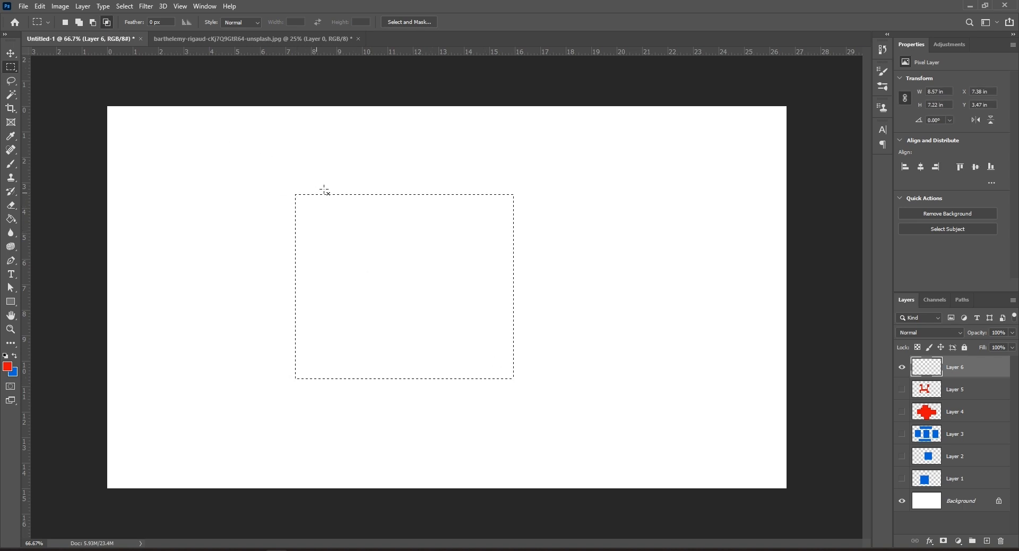
left_click_drag(349, 137, 451, 445)
left_click_drag(276, 239, 399, 309)
- In the dog photo, clear the existing selection and select an area about 21 by 24 in around the dog
left_click(254, 38)
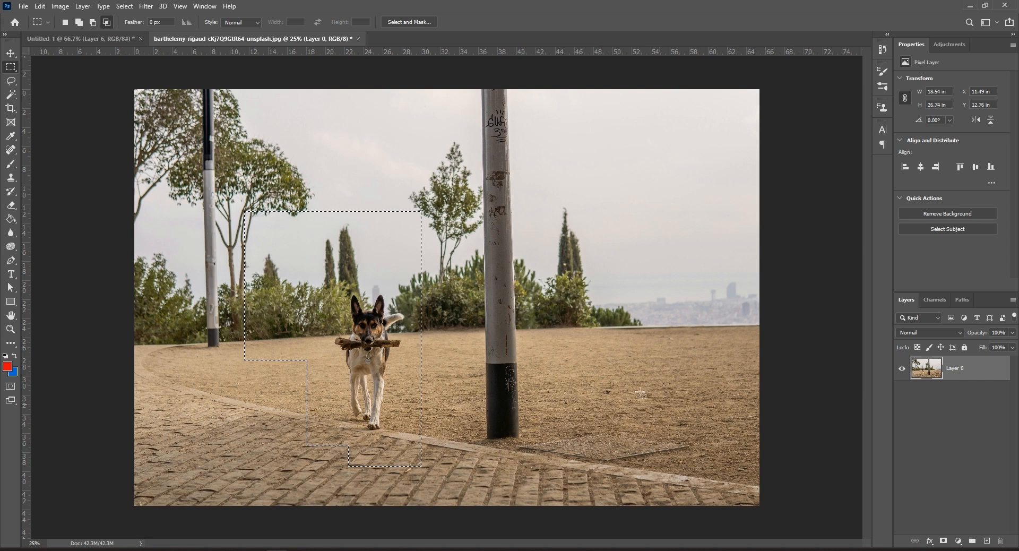
left_click(283, 269)
left_click_drag(266, 246, 467, 474)
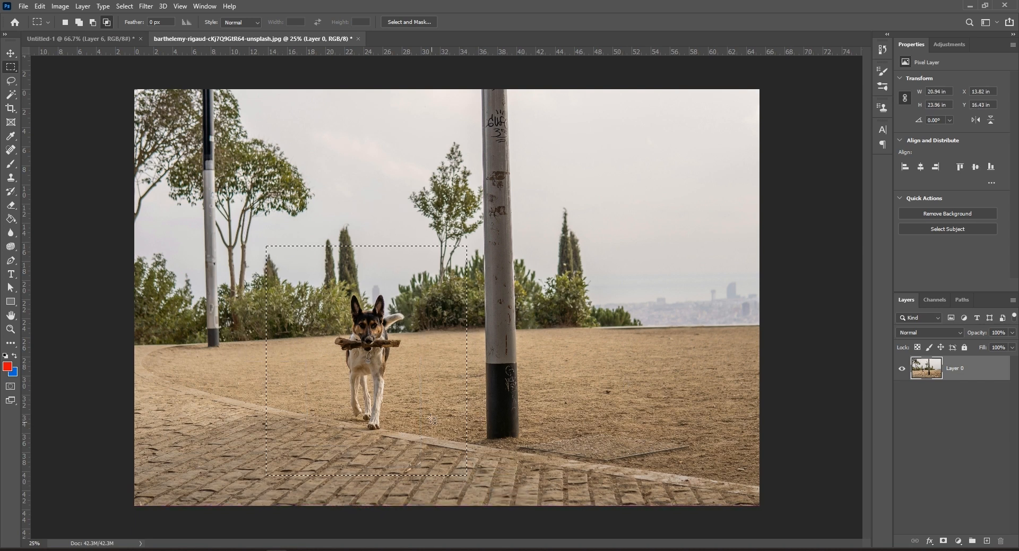
- Intersect the selection around the dog with smaller rectangles, narrowing it to about 11.9 by 21.3 in and then about 8.4 by 15.2 in
left_click_drag(298, 202, 414, 452)
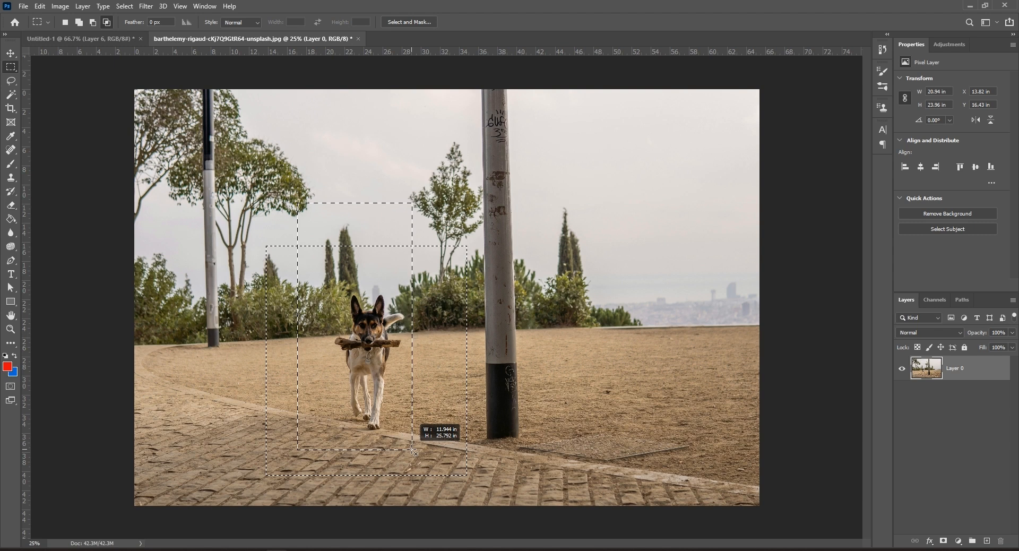
left_click_drag(412, 451, 412, 450)
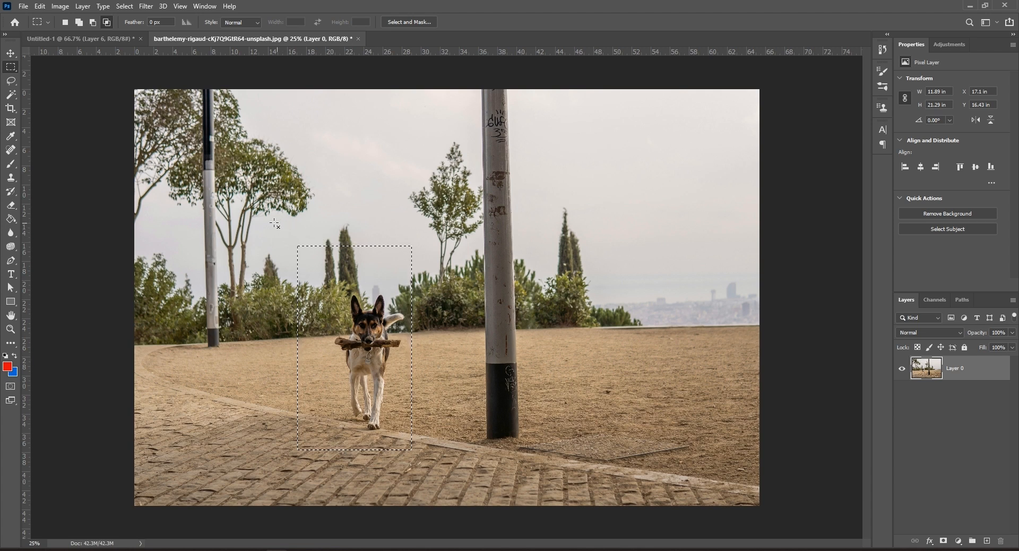
left_click_drag(323, 290, 404, 434)
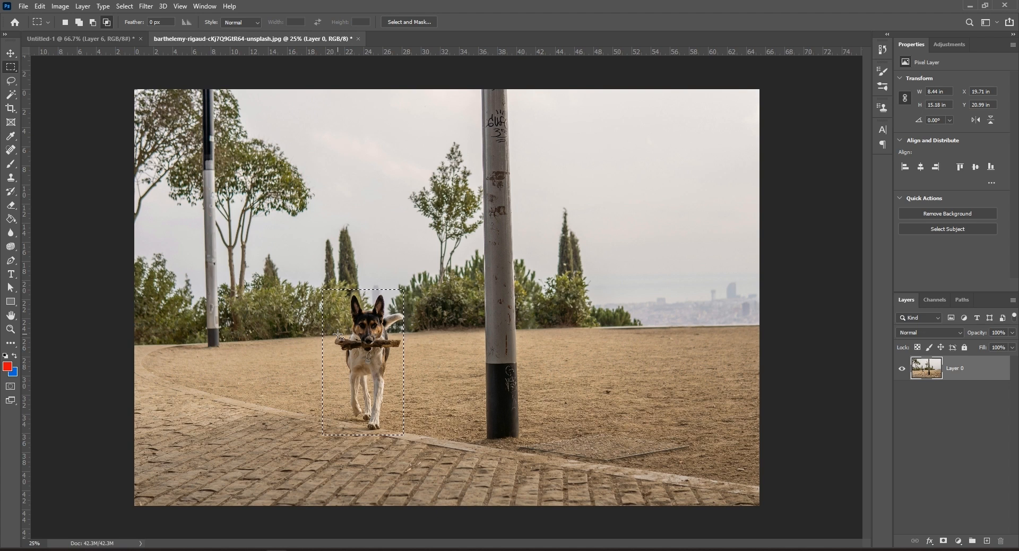
- In the Untitled-1 document, clear the selection, fill a new area of about 8.5 by 8.1 in with the blue background colour, and deselect
left_click(58, 38)
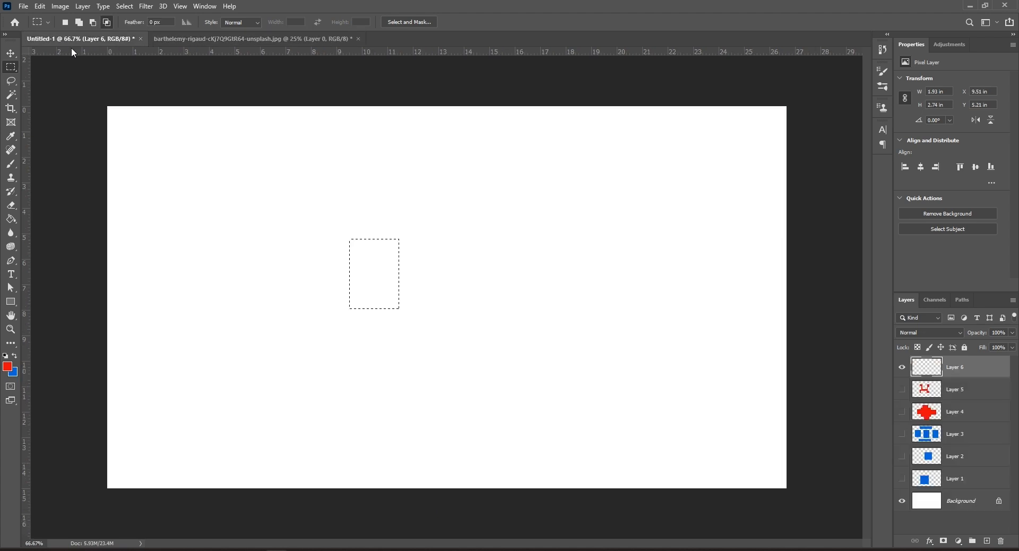
left_click(208, 40)
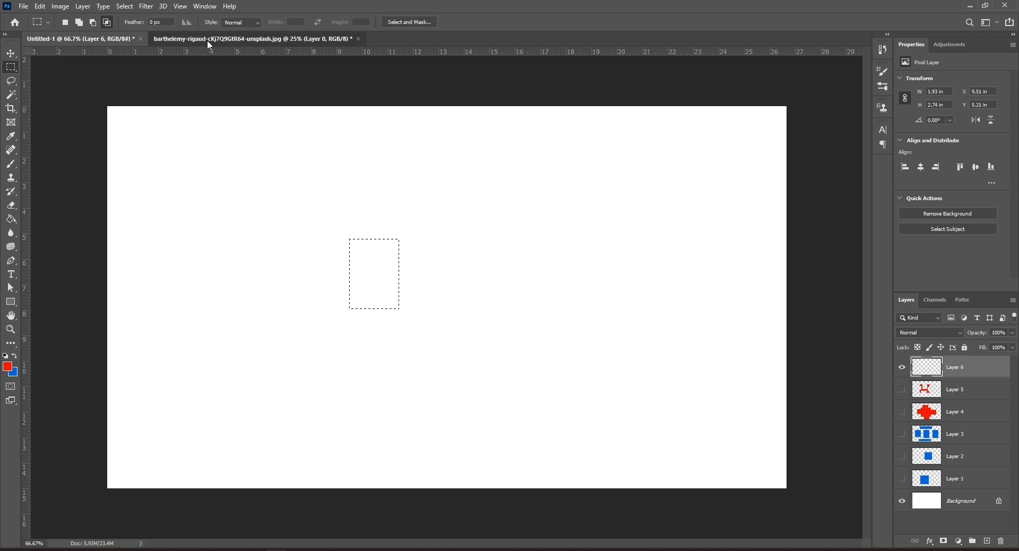
left_click(74, 44)
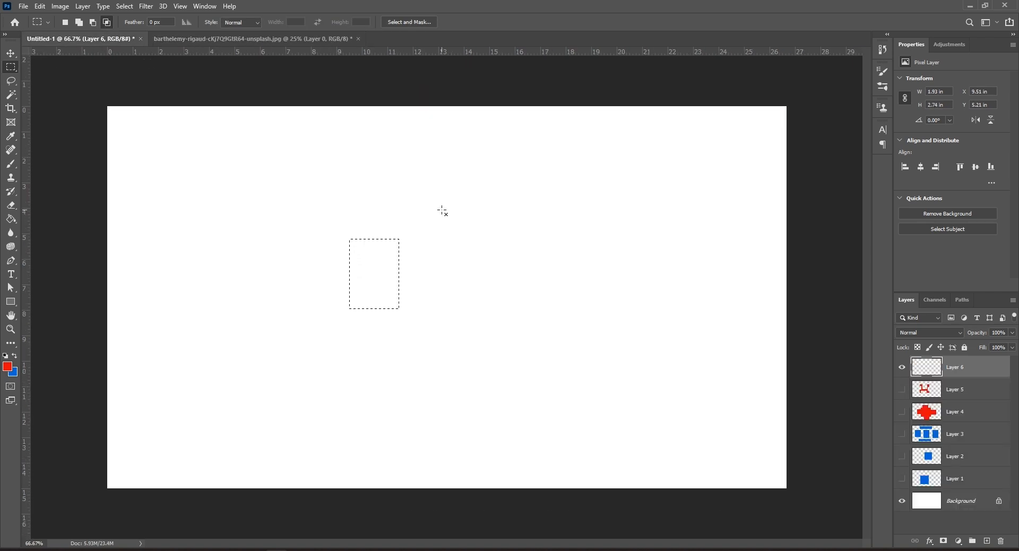
key("ctrl+d")
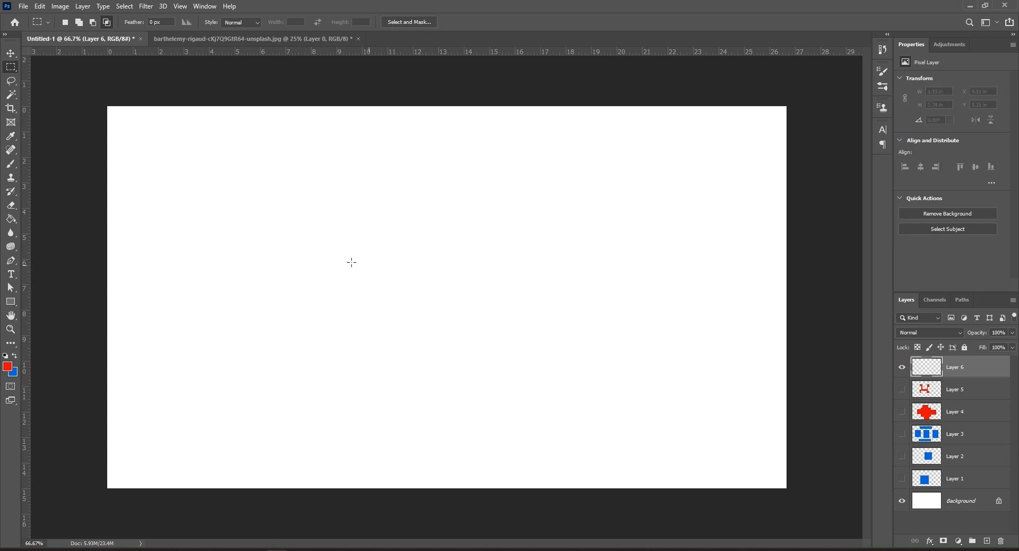
left_click_drag(291, 200, 506, 407)
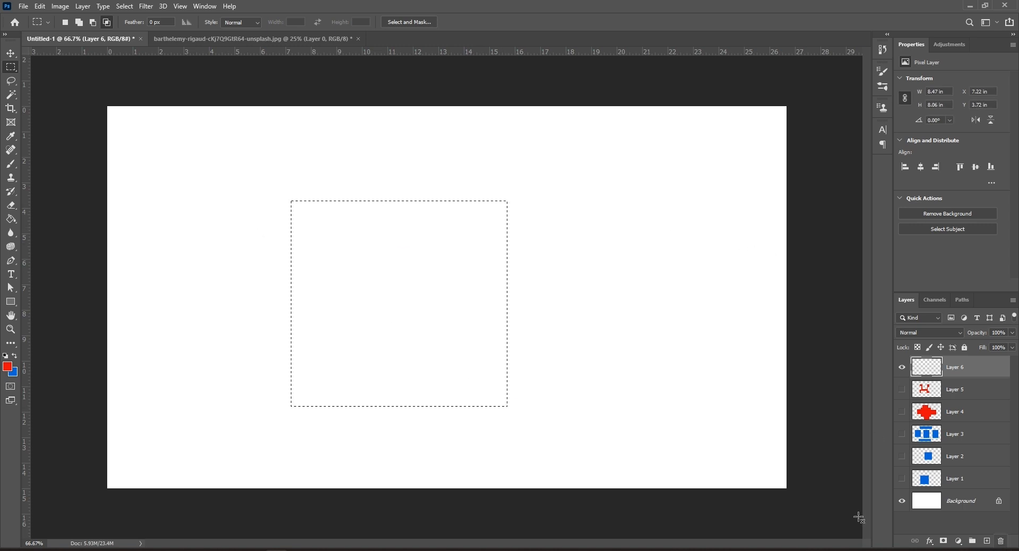
key("ctrl+BackSpace")
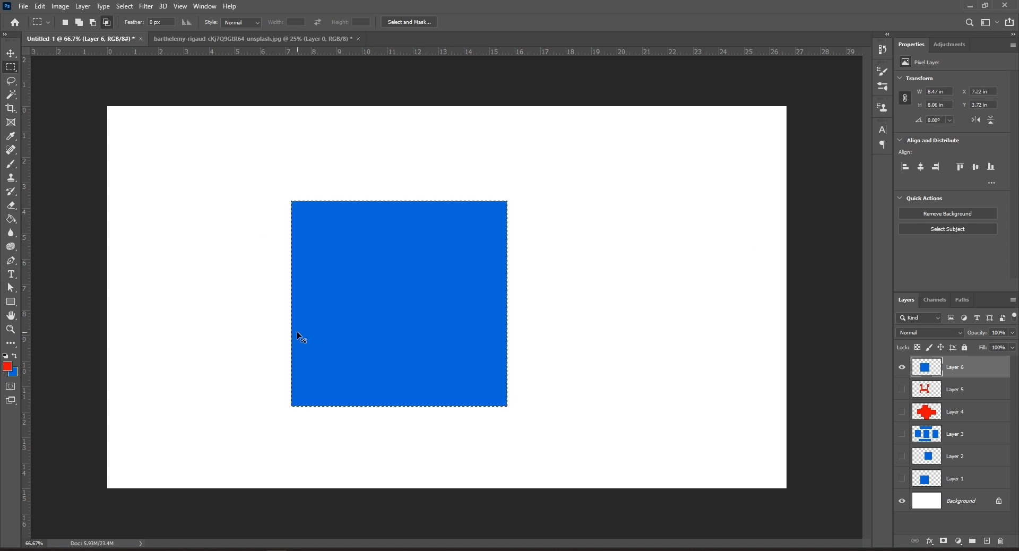
key("ctrl+d")
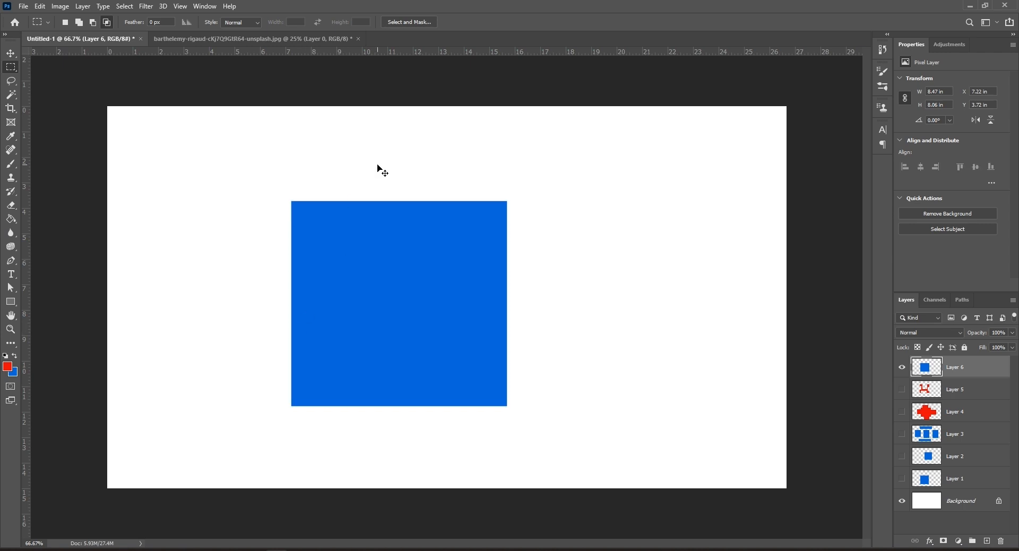
- Examine the corners and edges of the blue square up close
key("ctrl+plus")
key("ctrl+plus")
key("space")
left_click_drag(389, 210, 561, 416)
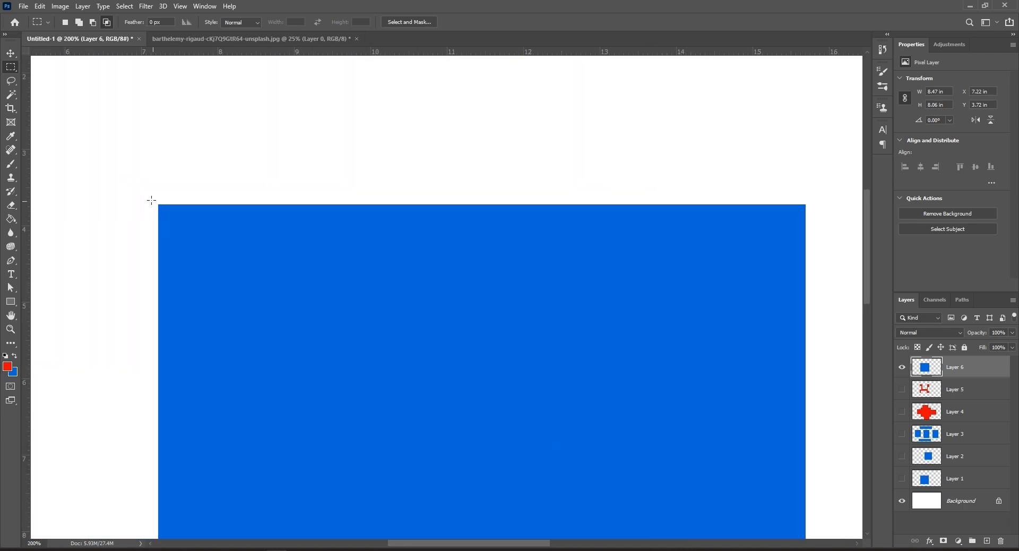
key("space")
left_click_drag(771, 315, 724, 16)
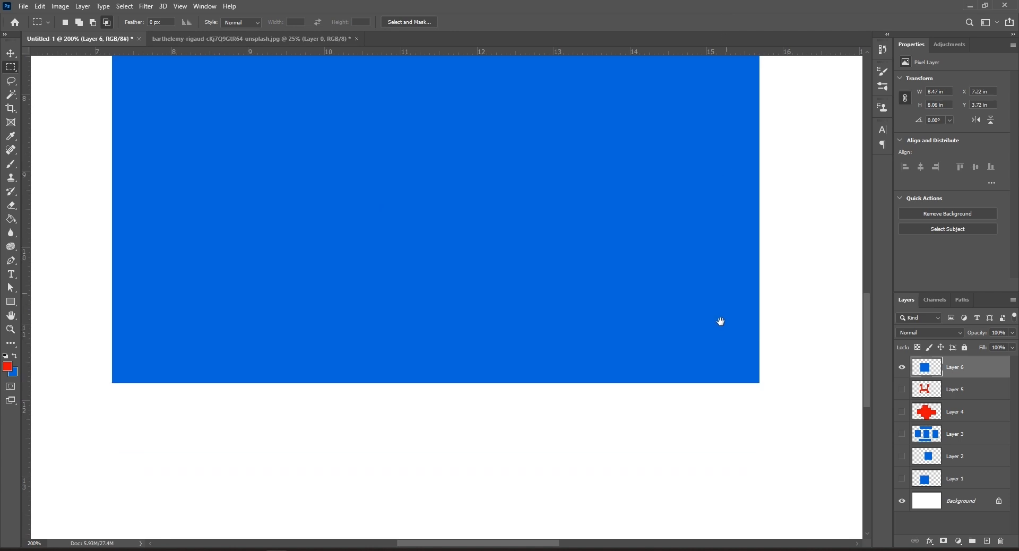
key("ctrl+minus")
key("ctrl+minus")
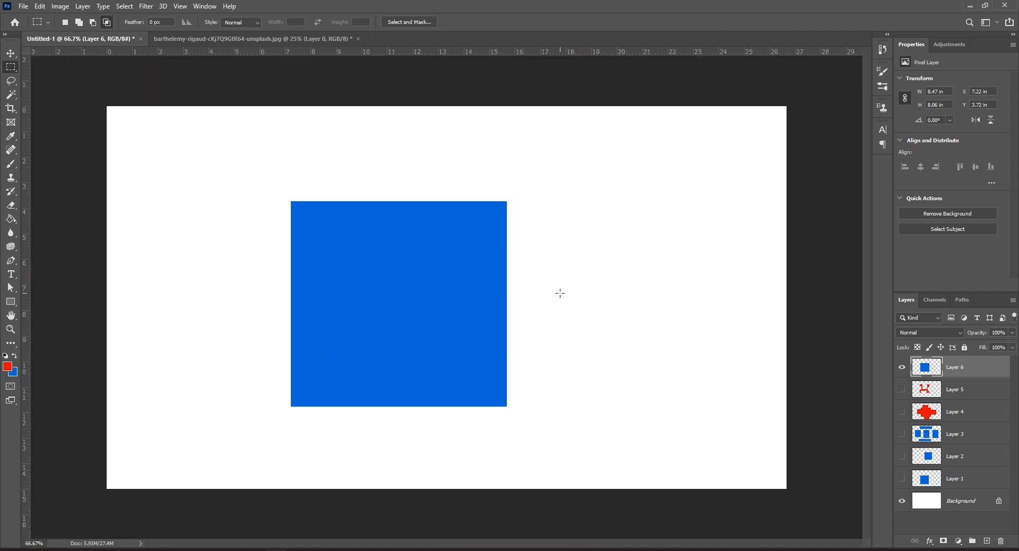
- Delete the blue square, then select about 7.4 by 6.9 in with a 5 px feather, fill it with red, and deselect
key("Delete")
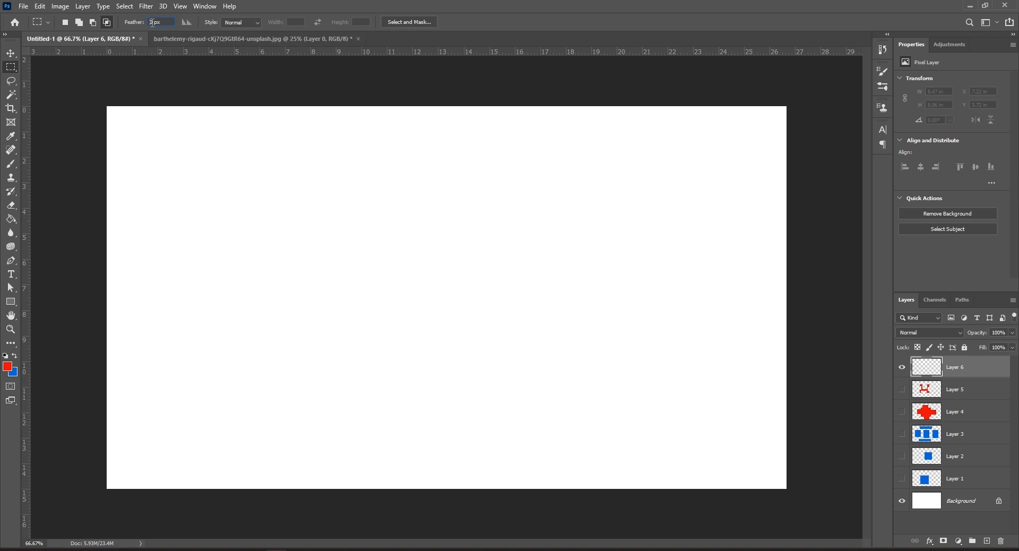
type("5")
left_click_drag(301, 202, 481, 368)
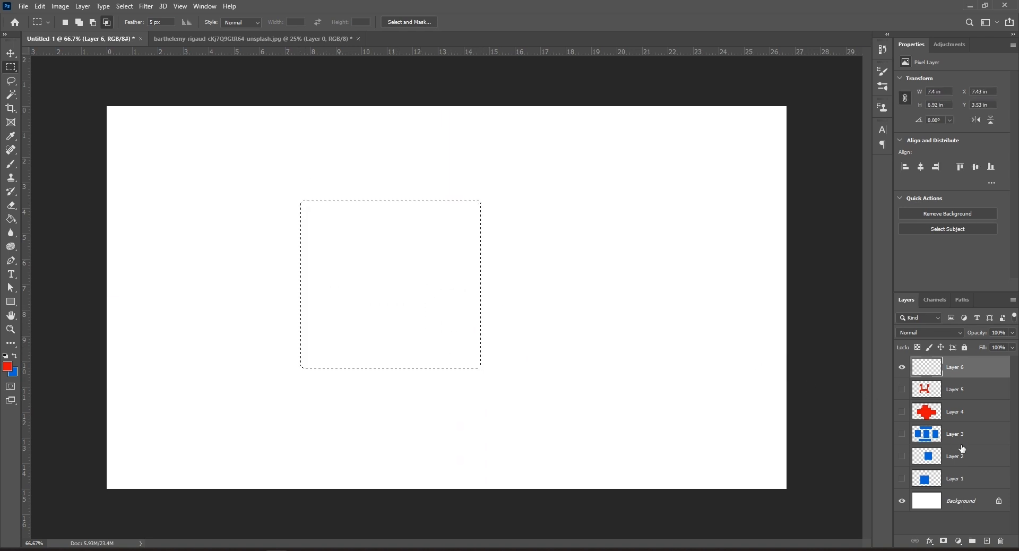
key("alt+BackSpace")
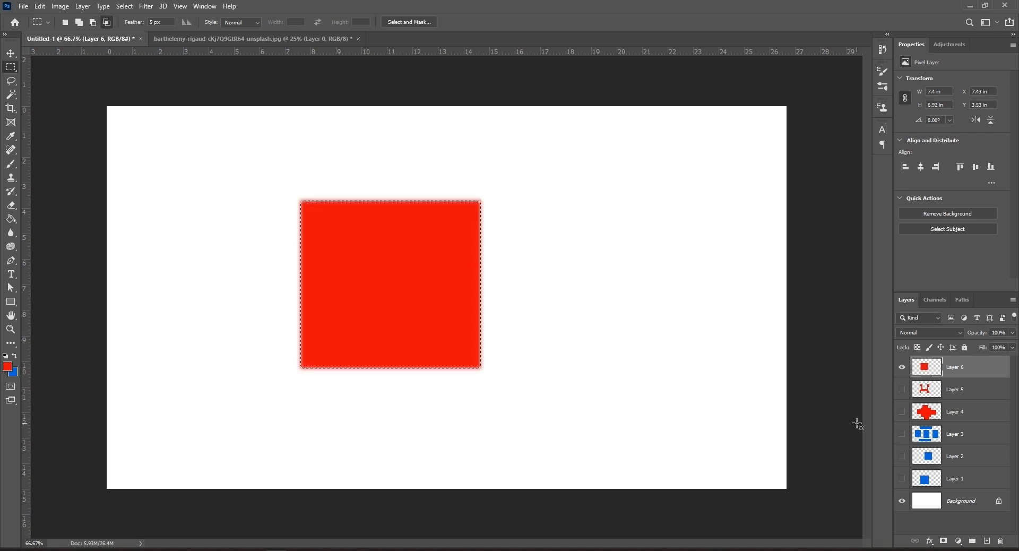
key("ctrl+d")
- In the dog photo, clear the selection, select about 16.2 by 23.6 in around the dog with the 5 px feather, and copy it to a new layer
left_click(193, 38)
left_click(465, 347)
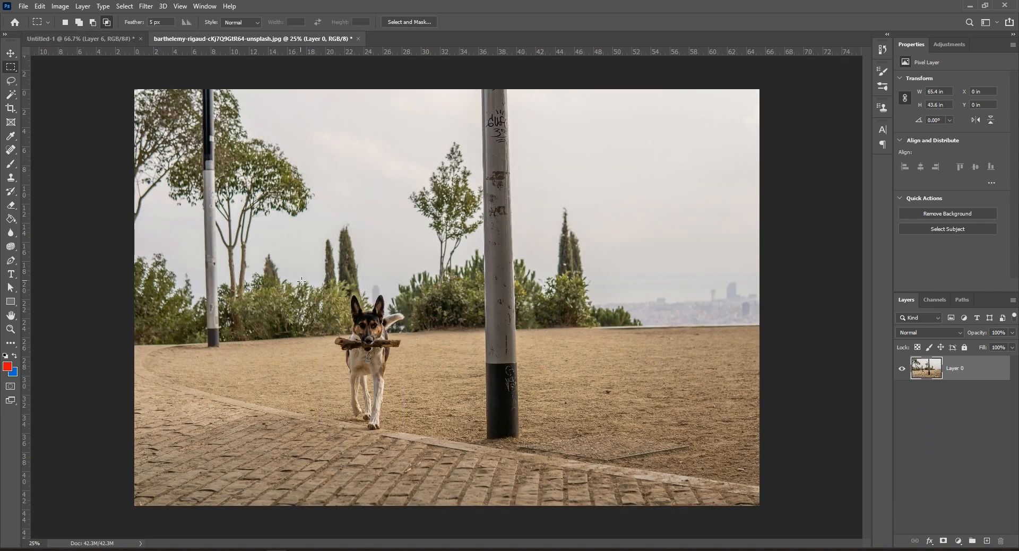
left_click_drag(289, 243, 438, 464)
key("space")
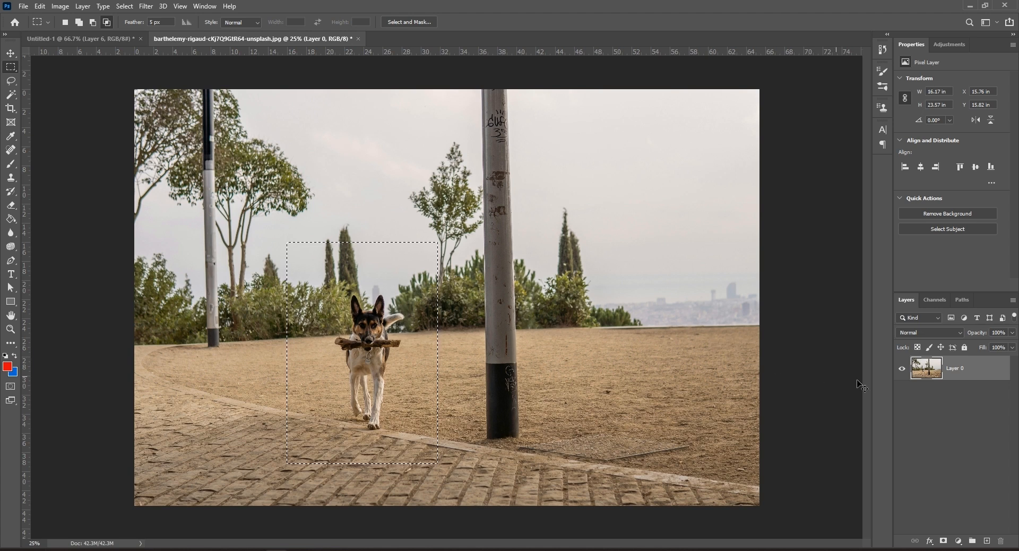
key("ctrl+j")
- Hide Layer 0 and add a blue-filled layer between it and the dog cut-out
left_click(902, 393)
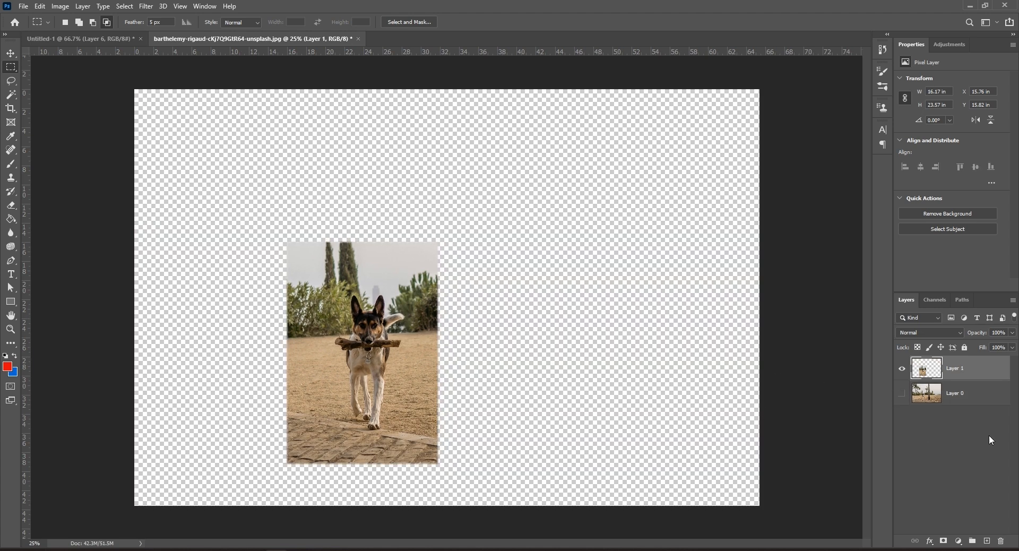
left_click(954, 404)
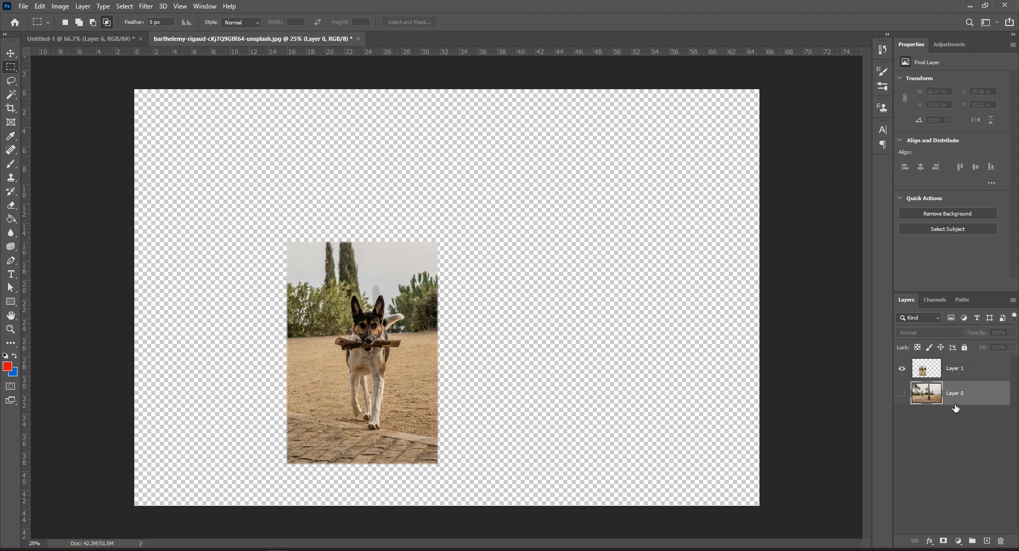
left_click(986, 541)
key("ctrl+BackSpace")
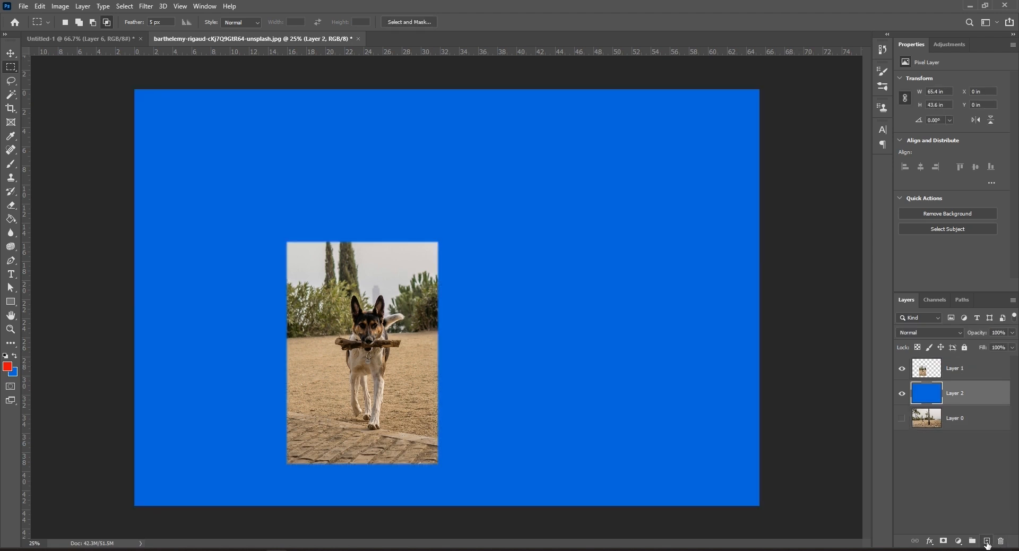
key("ctrl+plus")
key("ctrl+plus")
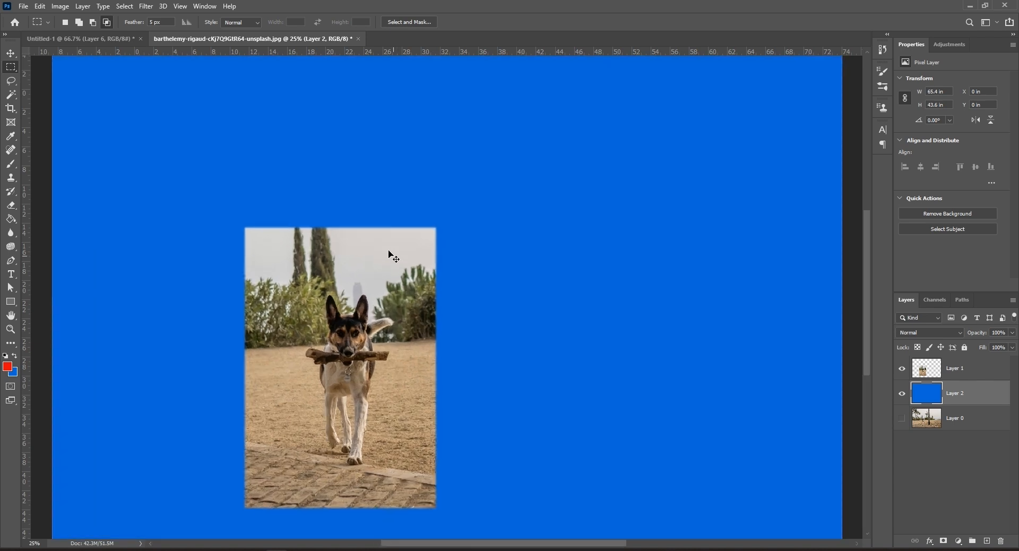
key("ctrl+minus")
key("ctrl+minus")
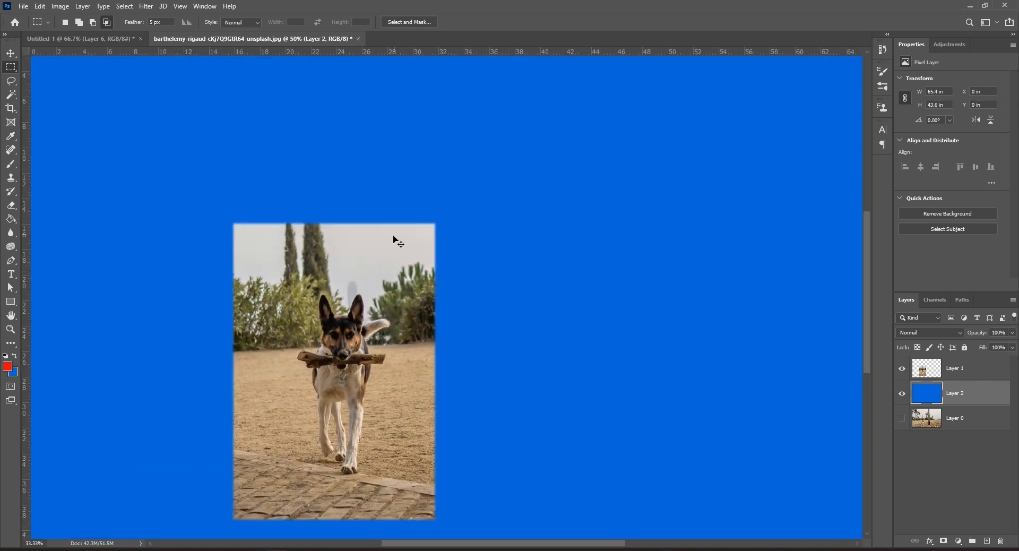
- Set the background colour to white (ffffff), try a red fill on the layer behind the cut-out, and fill that layer with white
left_click(14, 373)
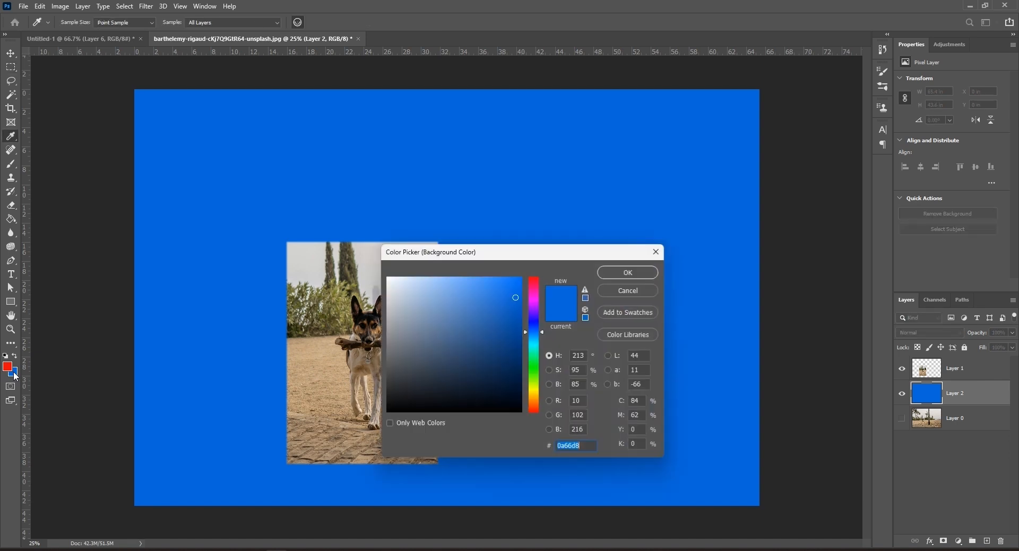
left_click_drag(454, 319, 254, 186)
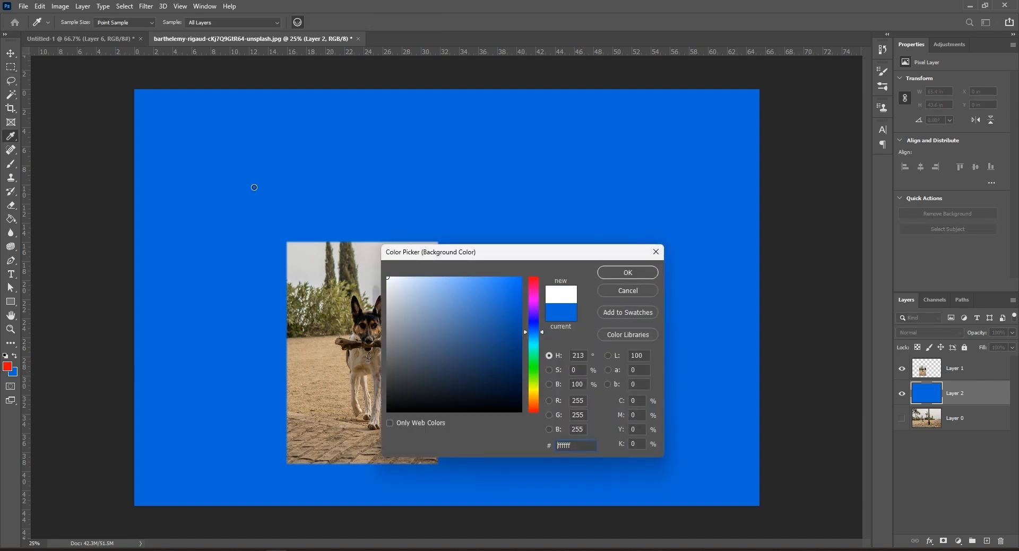
left_click(643, 272)
key("m")
key("alt+BackSpace")
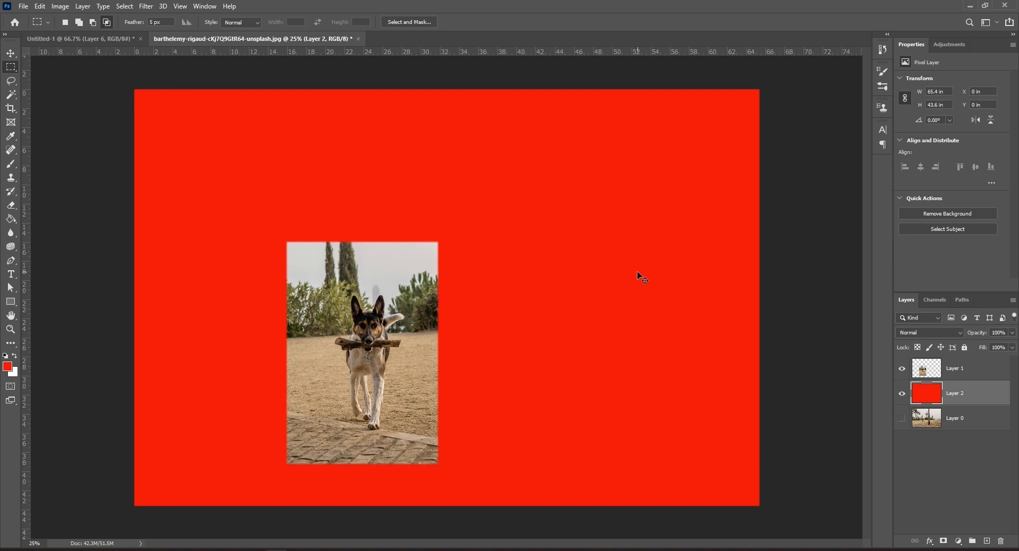
key("ctrl+BackSpace")
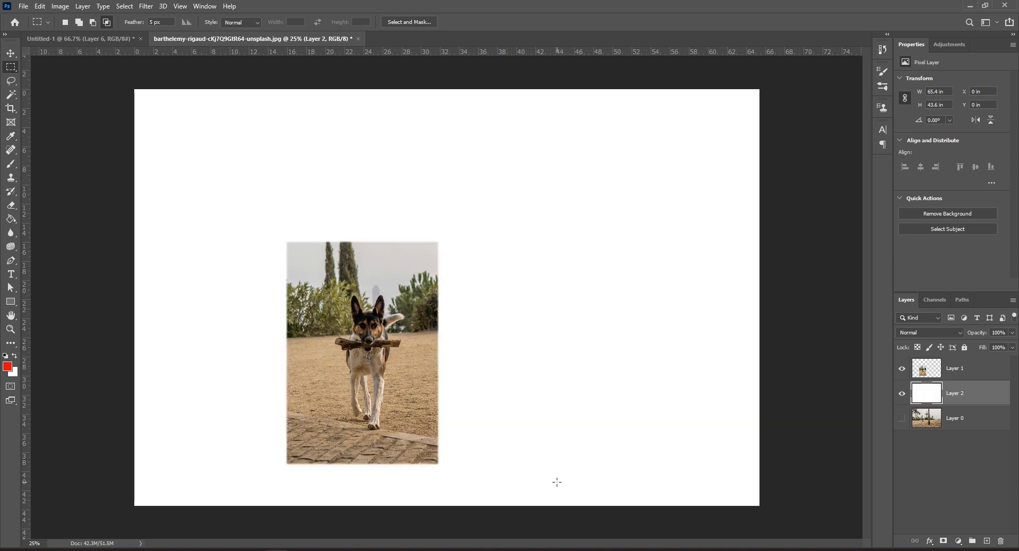
- Show only the original photo, Layer 0, and make it the active layer
left_click(901, 395)
left_click(901, 418, "alt")
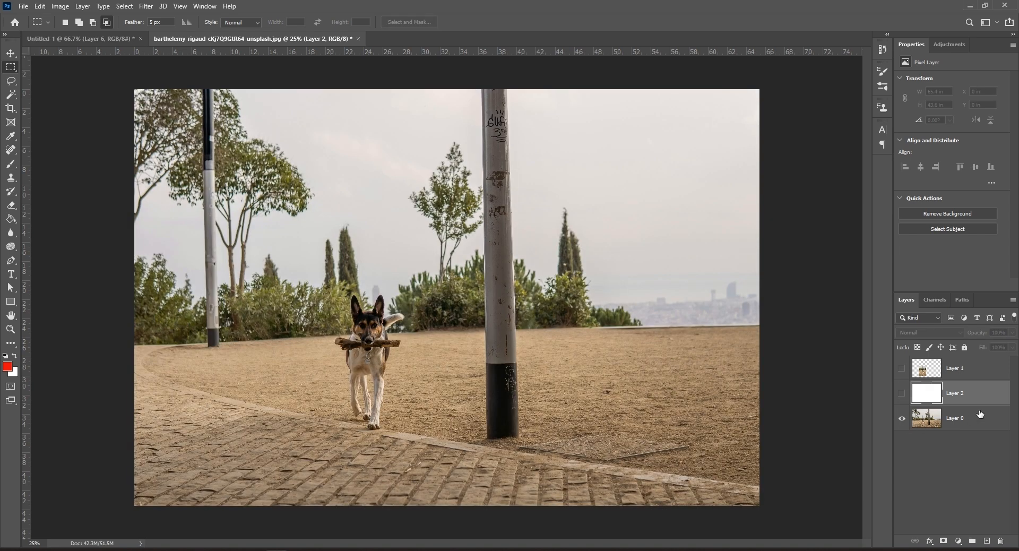
left_click(972, 412)
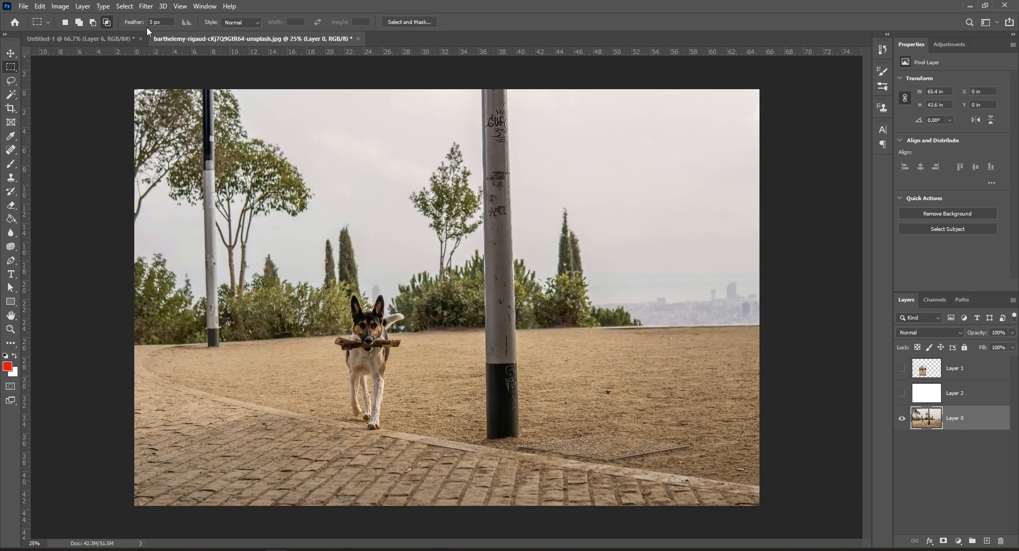
- Using a 25 px feather, copy an area around the dog to a new layer about 24 by 28 in, placed above the white layer made visible
type("5")
left_click_drag(270, 229, 476, 468)
key("ctrl+j")
left_click_drag(925, 421, 925, 389)
left_click(900, 419)
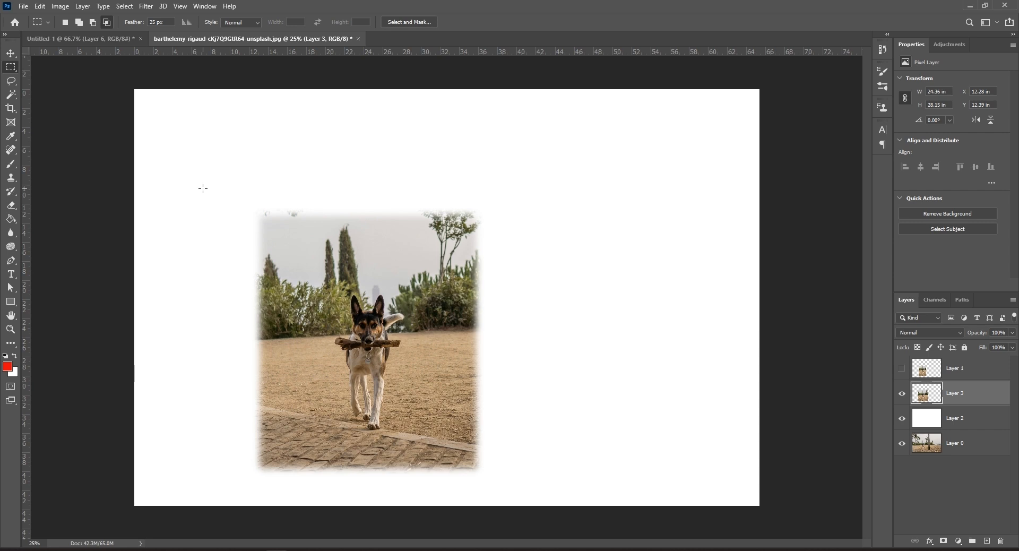
- Return to the Untitled-1 document, set the feather to 0 px, and hide the red square's layer
left_click(88, 37)
double_click(153, 22)
type("0")
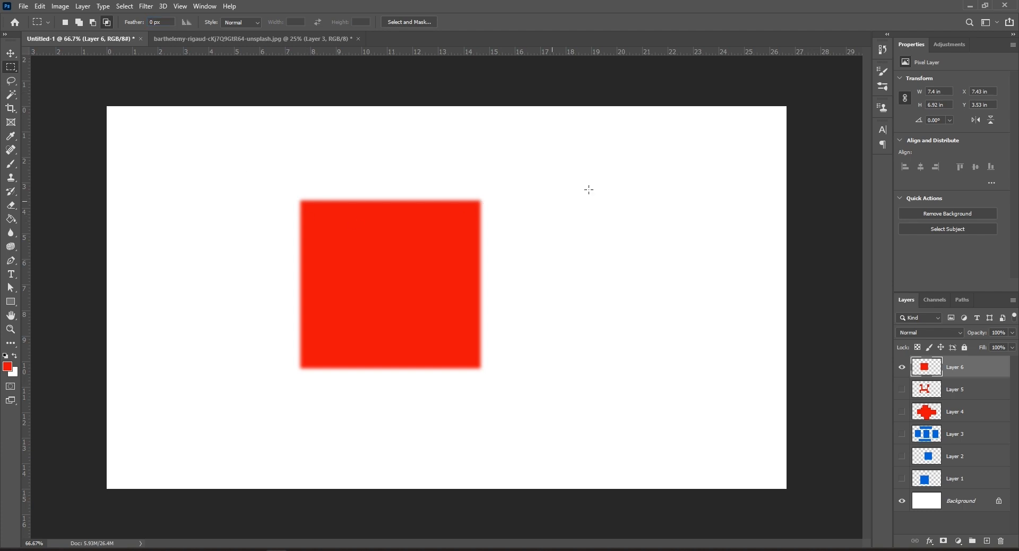
left_click(902, 367)
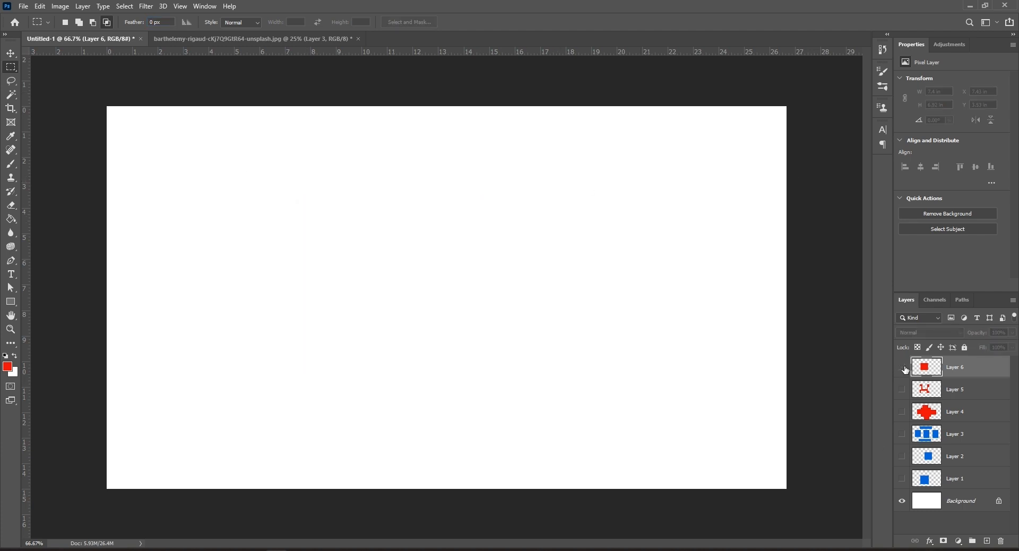
- With the Rectangular Marquee Tool, draw a Fixed Ratio selection of width 1 and height 1, and clear it
right_click(10, 68)
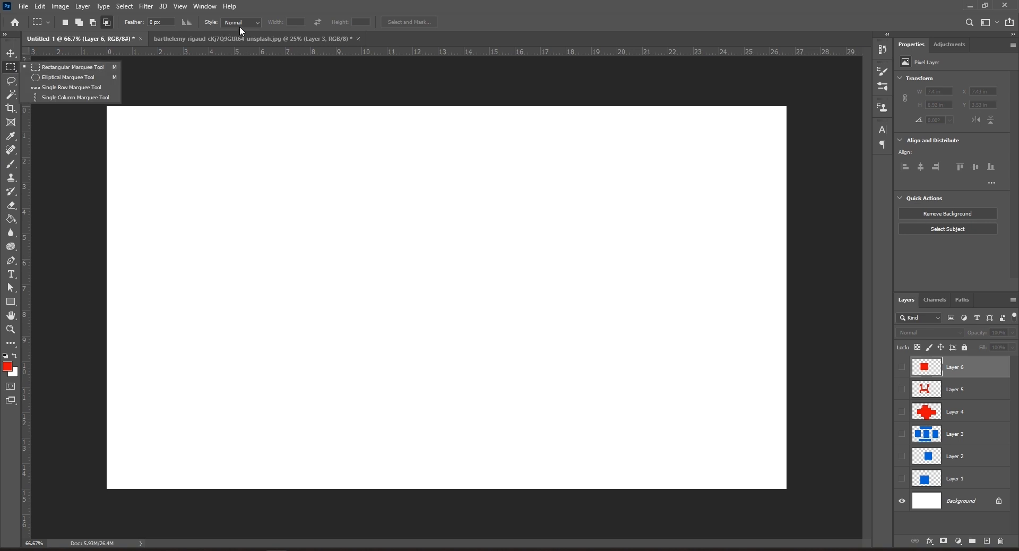
left_click(56, 68)
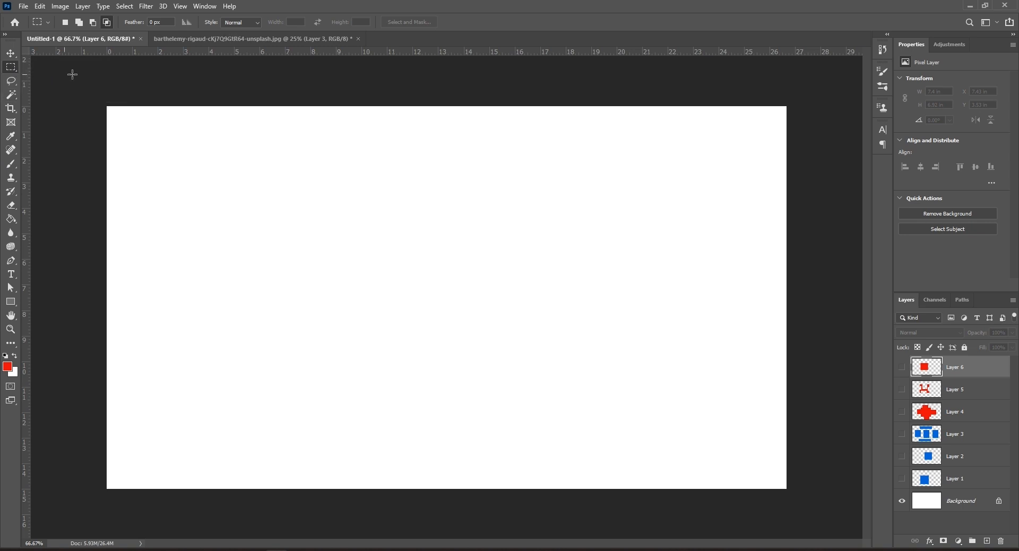
left_click(247, 24)
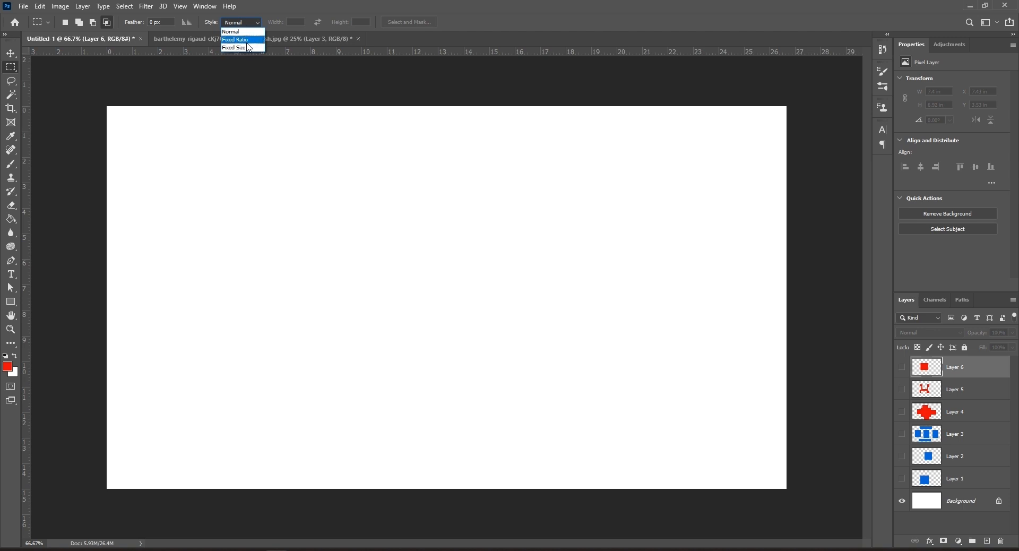
left_click(247, 42)
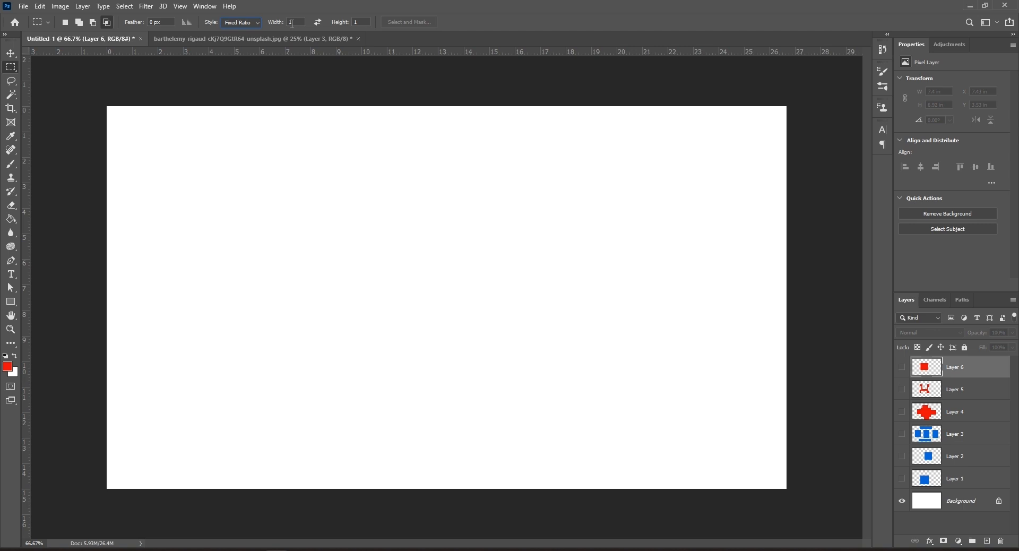
left_click_drag(274, 211, 500, 431)
left_click(327, 181)
- Draw test selections at a fixed ratio of width 2, first with height 1 and again with height 4, clearing each
type("2")
left_click_drag(374, 165, 658, 390)
left_click(371, 112)
left_click(359, 22)
type("4")
left_click_drag(354, 185, 598, 416)
left_click(334, 178)
- Try placing Fixed Size selections of 100 by 100 px in intersect mode, and switch the marquee to New Selection mode
left_click(254, 23)
left_click(251, 48)
left_click(301, 22)
type("100")
key("Tab")
type("100")
left_click_drag(294, 212, 362, 242)
left_click_drag(248, 193, 427, 307)
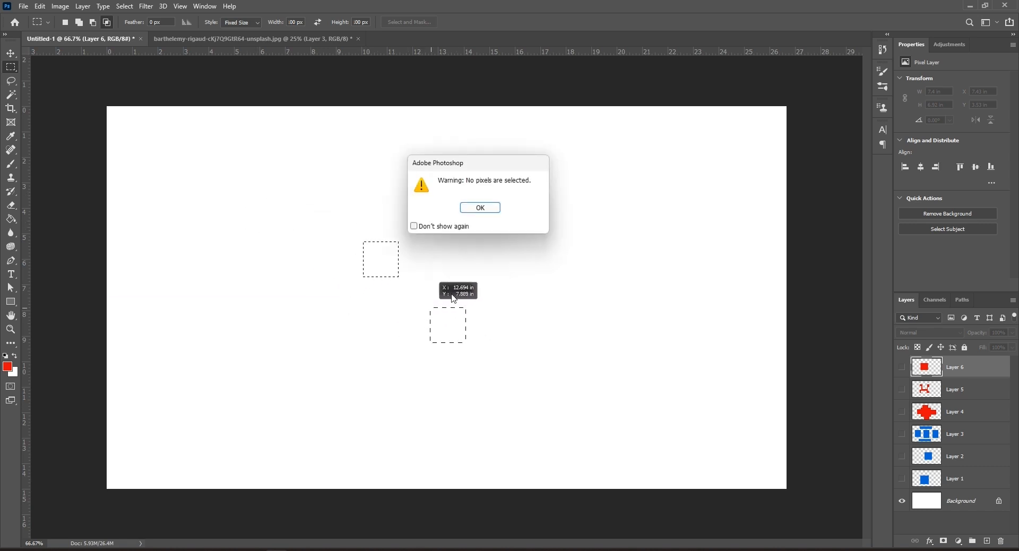
left_click(473, 208)
left_click(65, 22)
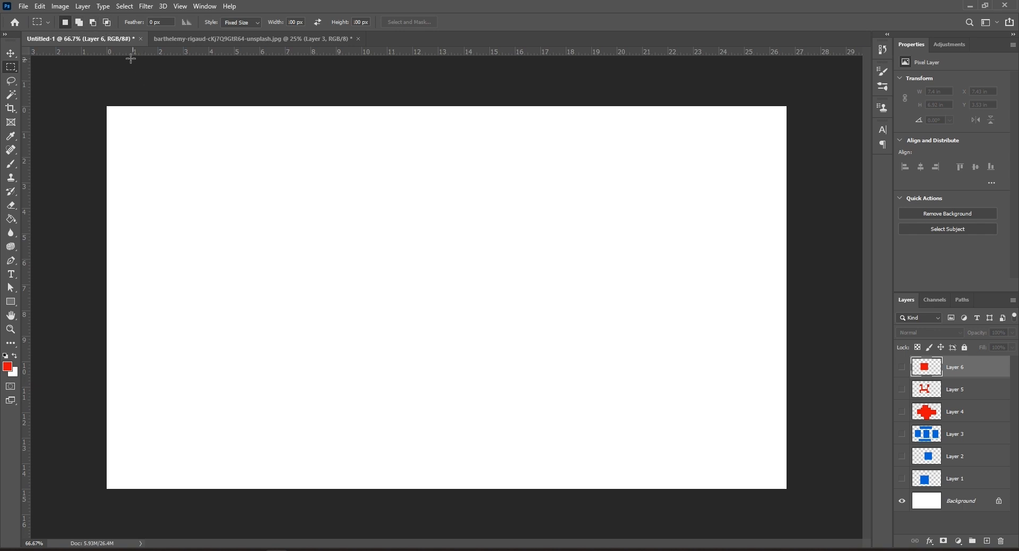
- In Add to Selection mode, place a 100 by 100 px selection on the canvas and deselect it
left_click(79, 22)
left_click_drag(279, 183, 372, 285)
key("ctrl+d")
- Set the fixed size to 500 by 250 px and place a selection of that size on the canvas
left_click(298, 22)
type("500")
left_click(361, 23)
type("250")
left_click_drag(310, 263, 352, 263)
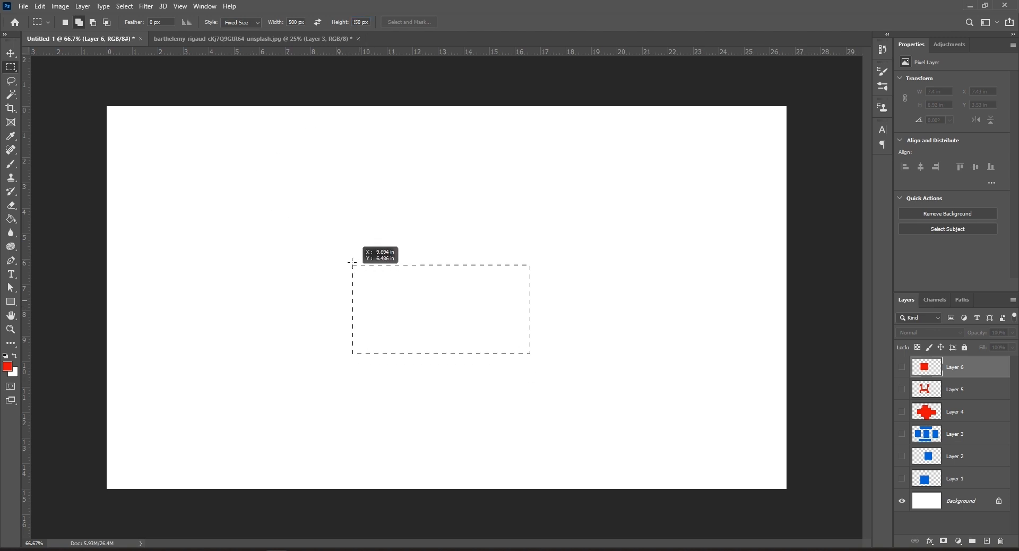
left_click_drag(311, 234, 311, 234)
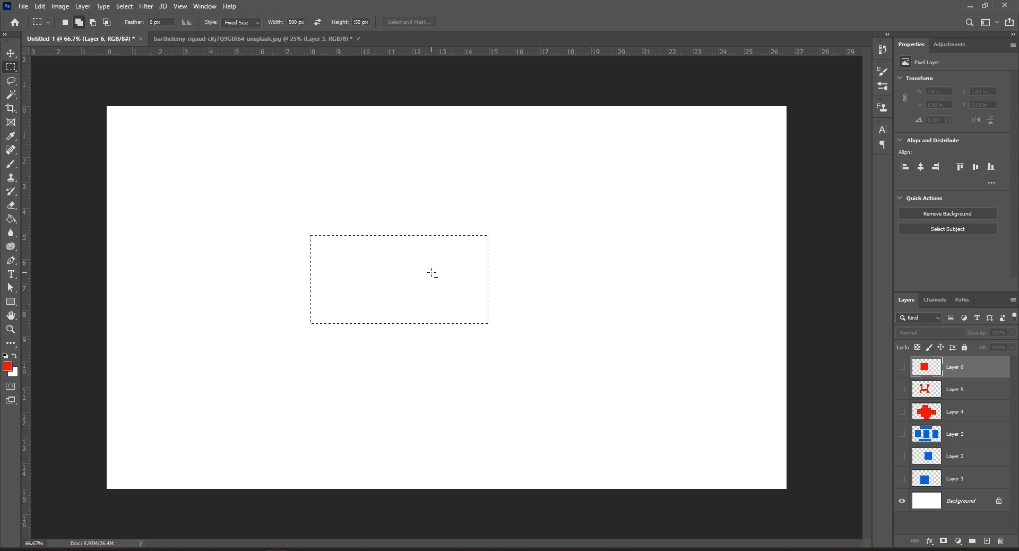
- Restore the marquee style to Normal and clear the selection
left_click(252, 26)
left_click(249, 30)
key("ctrl+d")
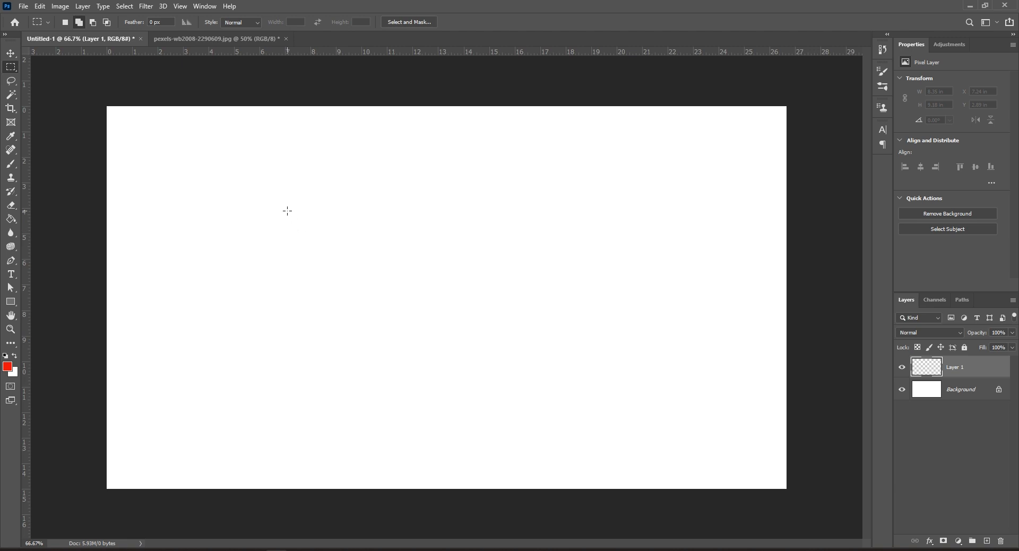
- Draw a rectangular selection about 8.3 by 6 in and turn it into a border selection 5 pixels wide
left_click_drag(287, 210, 499, 361)
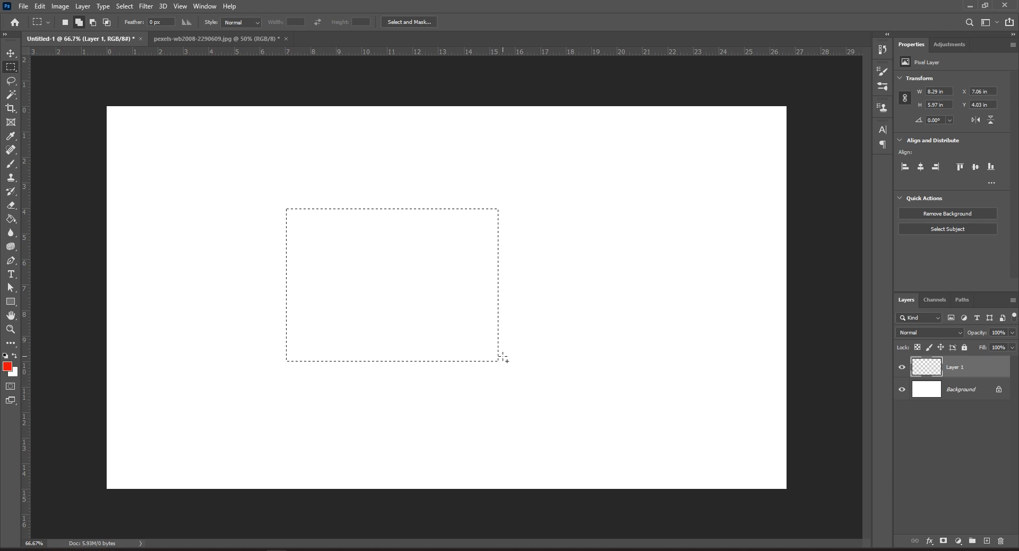
left_click(125, 7)
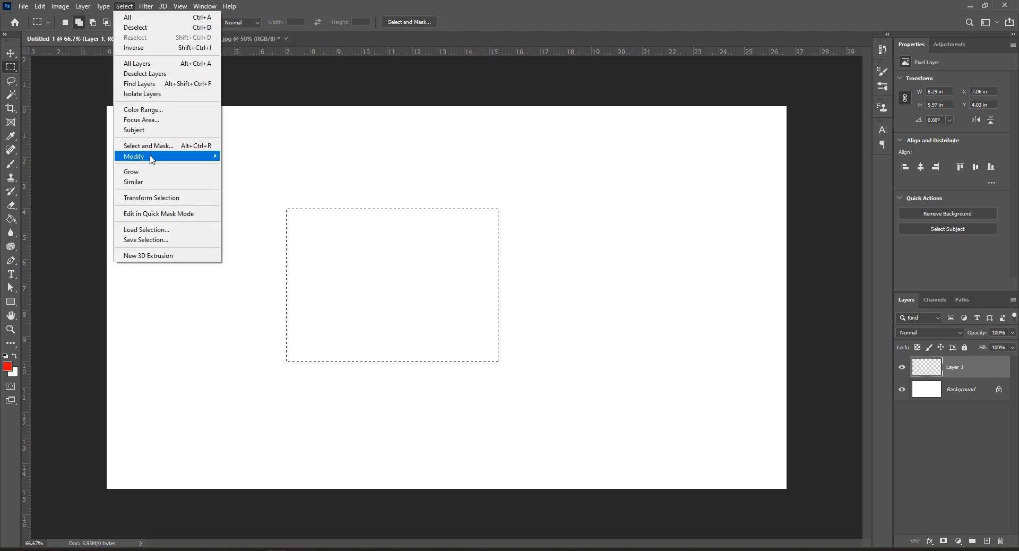
mouse_move(151, 158)
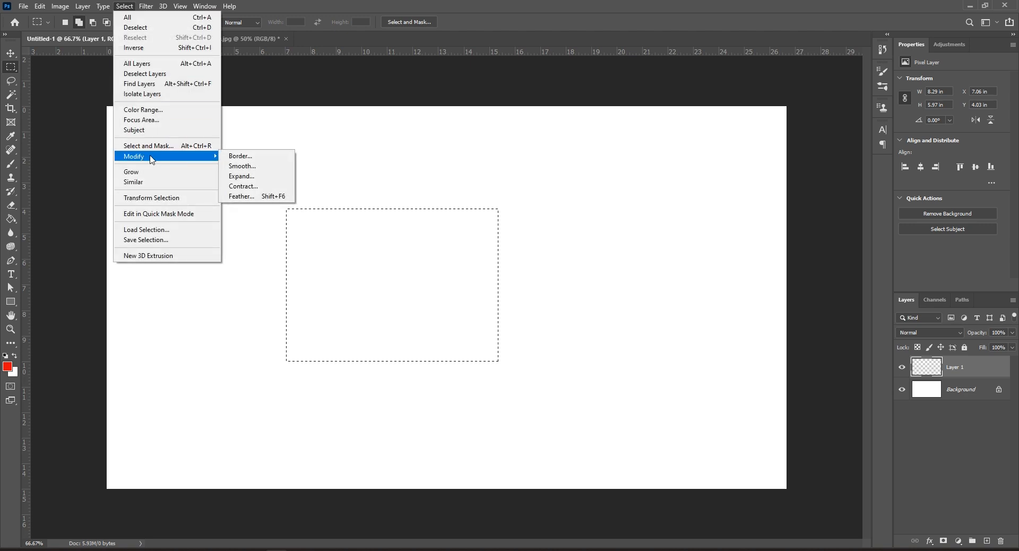
left_click(243, 157)
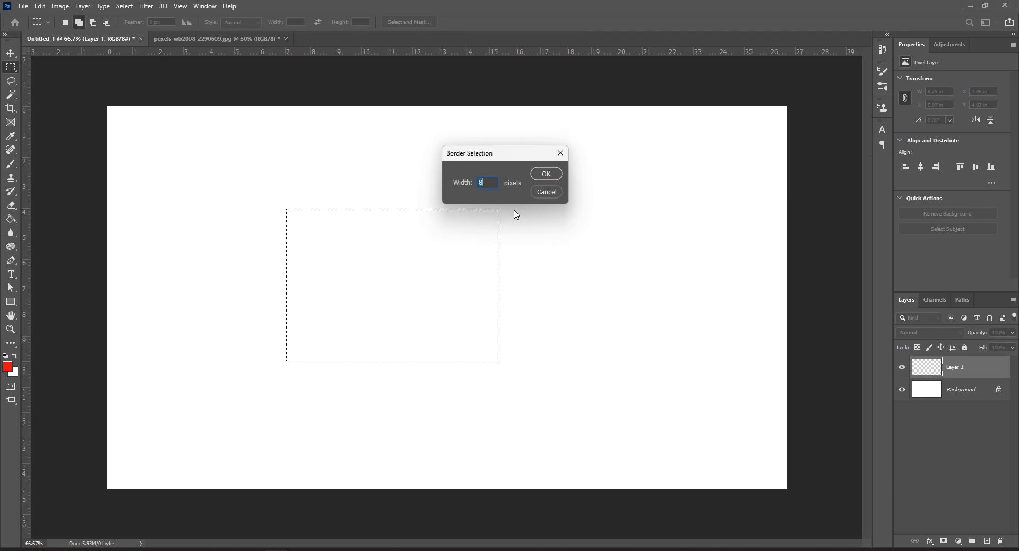
type("5")
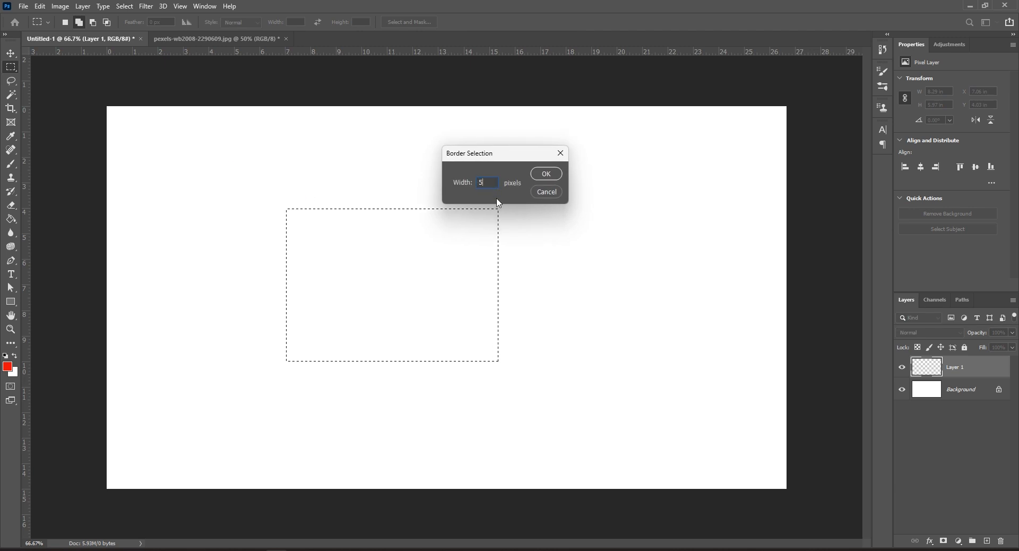
left_click(546, 173)
- Fill the border selection on Layer 1 with red, deselect it, and hide Layer 1
key("ctrl+d")
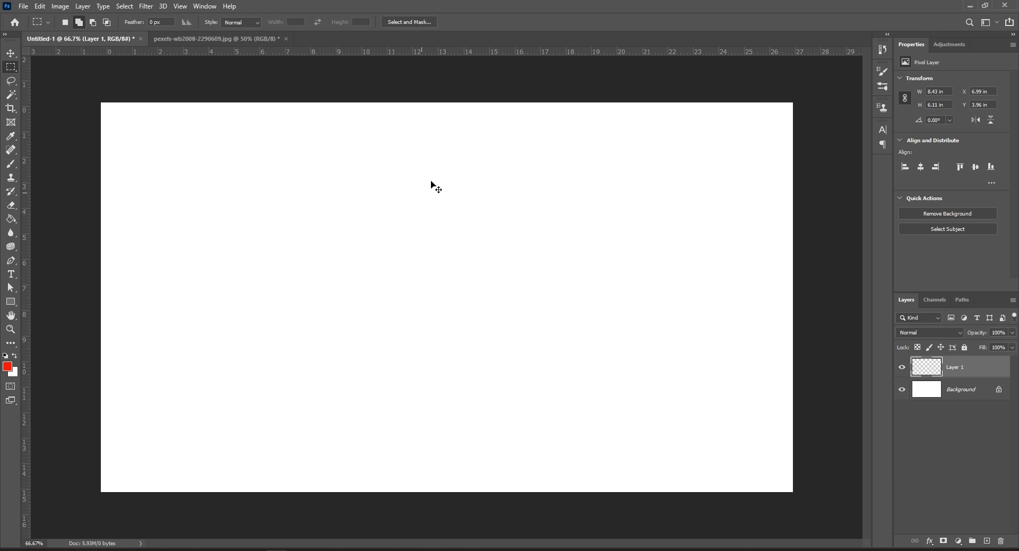
key("ctrl+plus")
key("ctrl+plus")
key("ctrl+plus")
left_click_drag(487, 189, 476, 462)
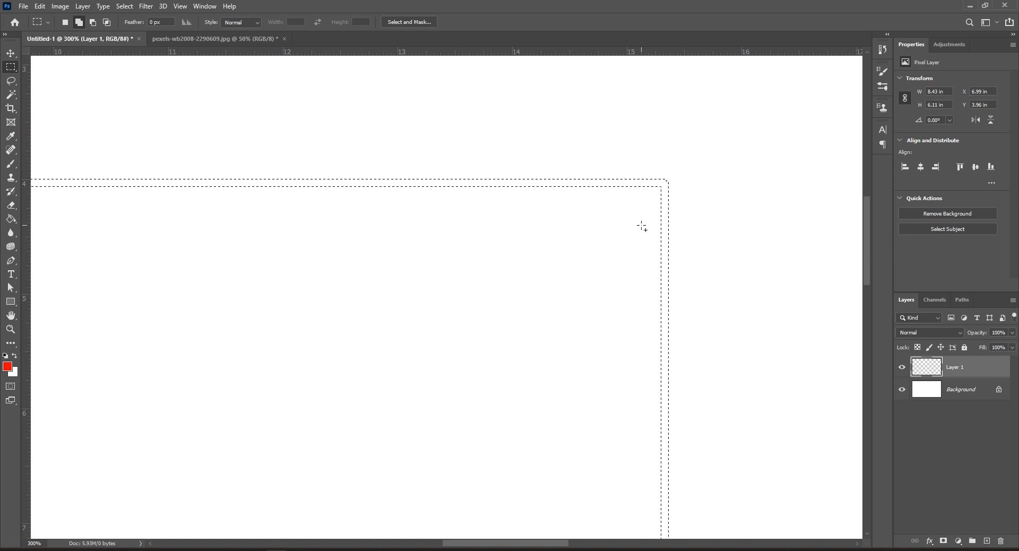
key("alt+BackSpace")
key("ctrl+d")
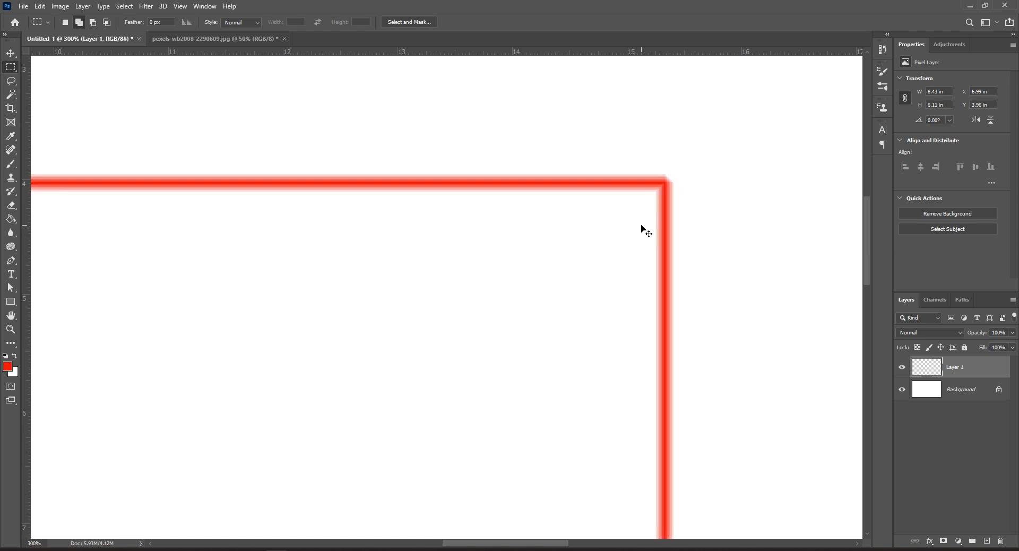
key("ctrl+minus")
key("ctrl+minus")
key("ctrl+minus")
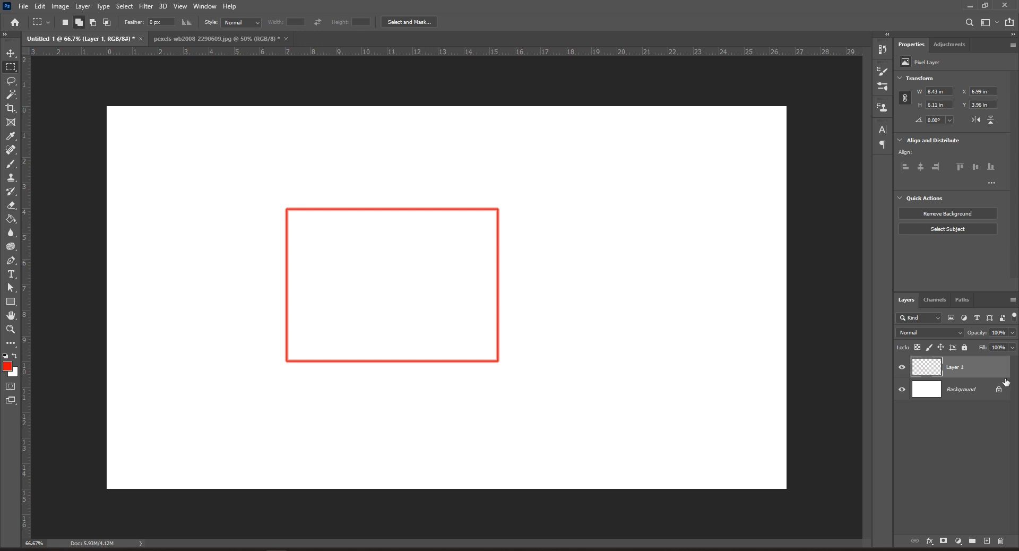
left_click(902, 367)
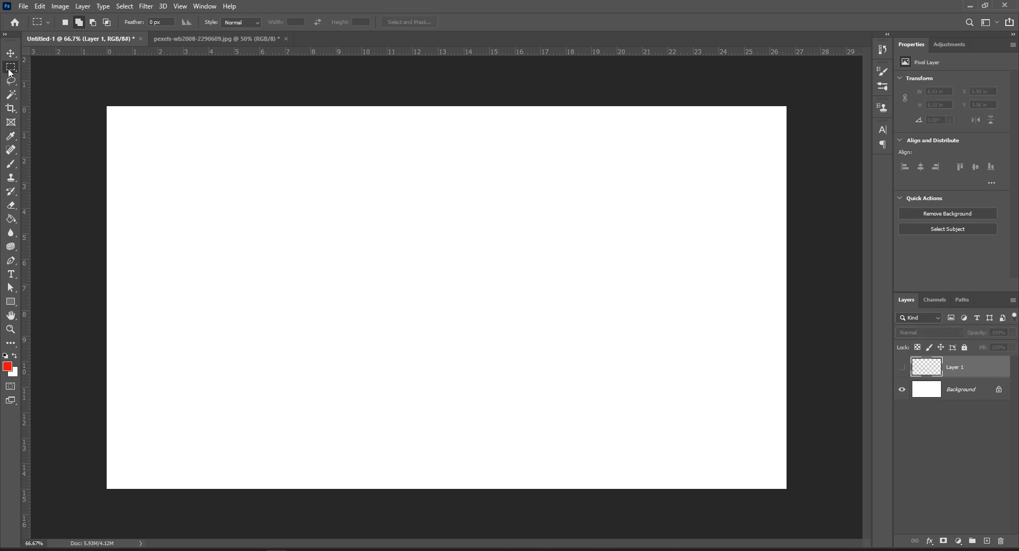
- Draw a rectangular selection about 10.6 by 7.4 in near the canvas centre and inspect its upper corners up close
left_click_drag(298, 193, 568, 382)
key("ctrl+plus")
key("ctrl+plus")
key("ctrl+plus")
key("space")
left_click_drag(695, 127, 385, 429)
left_click_drag(613, 183, 591, 209)
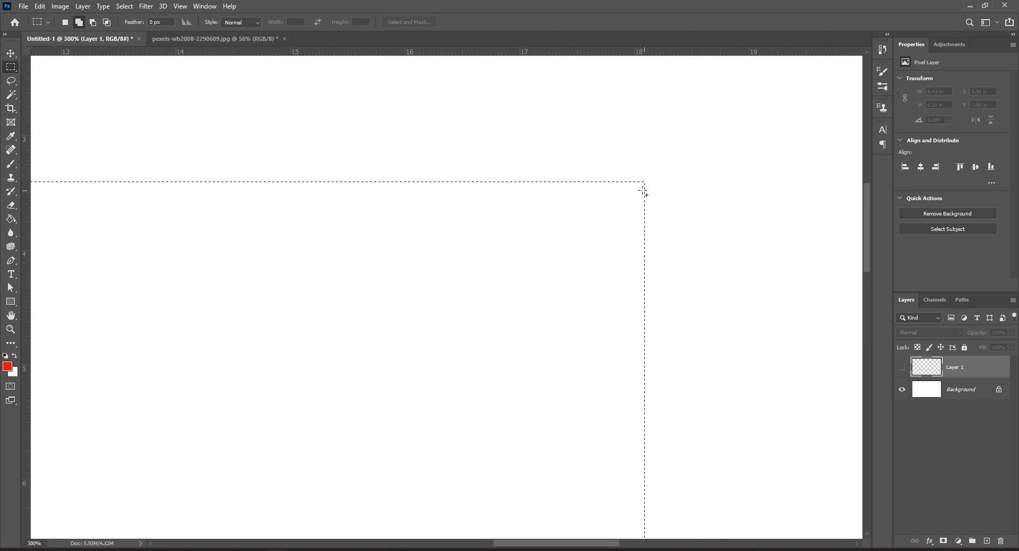
left_click_drag(427, 208, 960, 269)
left_click_drag(337, 314, 703, 266)
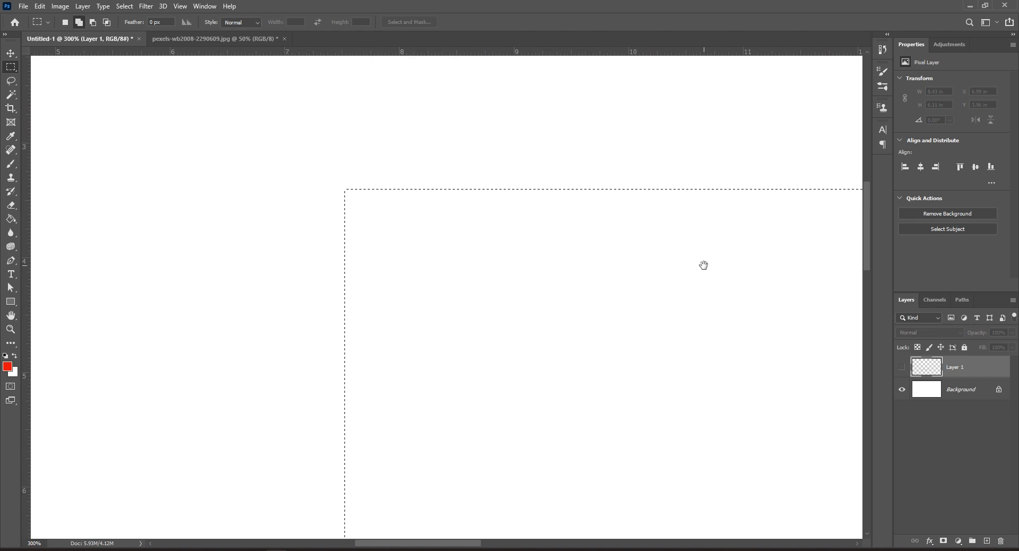
key("ctrl+minus")
key("ctrl+minus")
key("ctrl+minus")
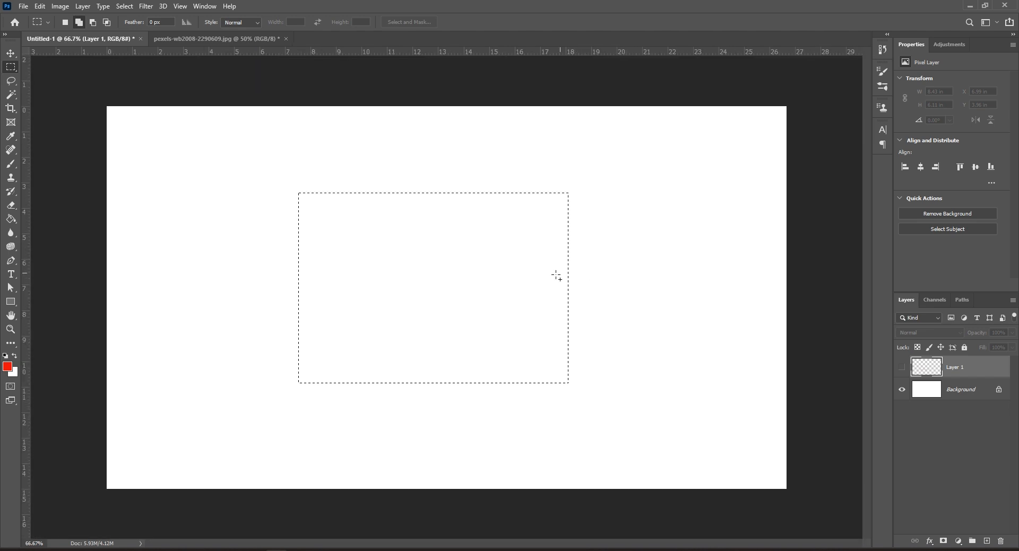
- Smooth the rectangular selection with a sample radius of 8 pixels
left_click(126, 7)
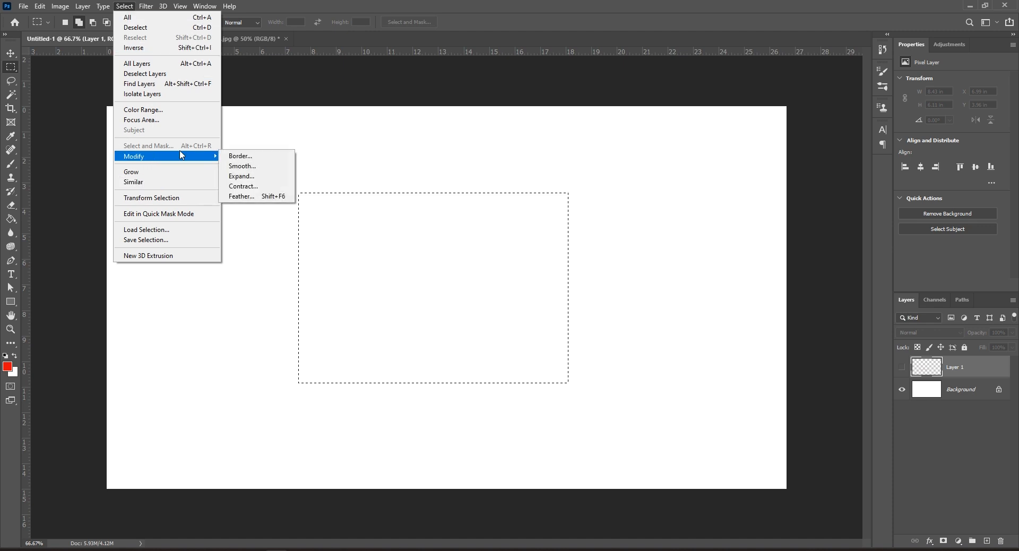
mouse_move(215, 157)
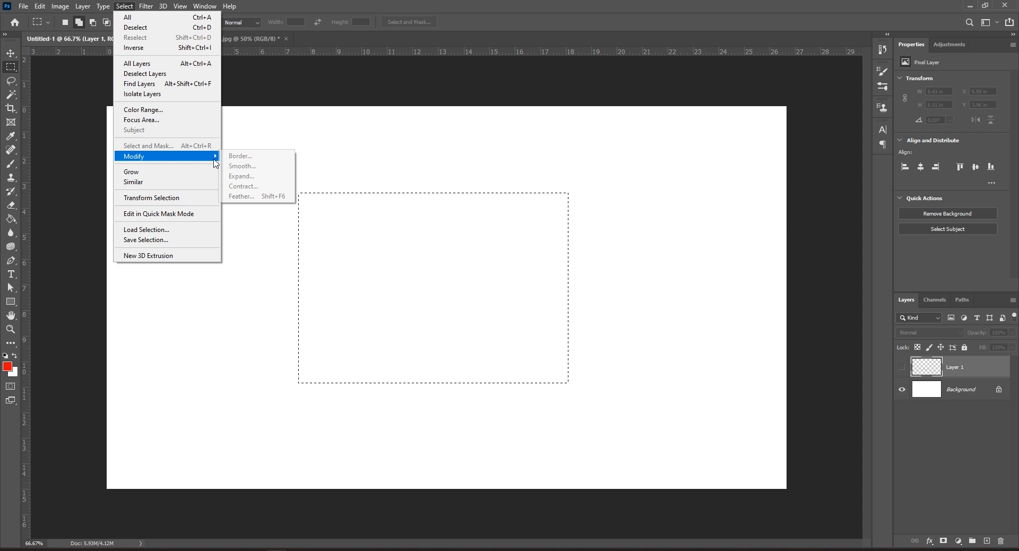
left_click(245, 165)
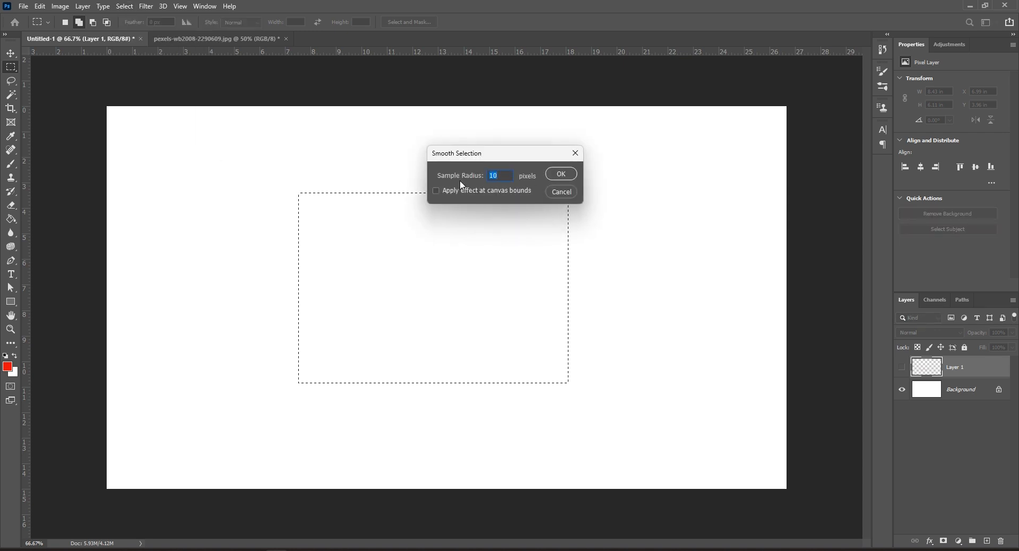
type("8")
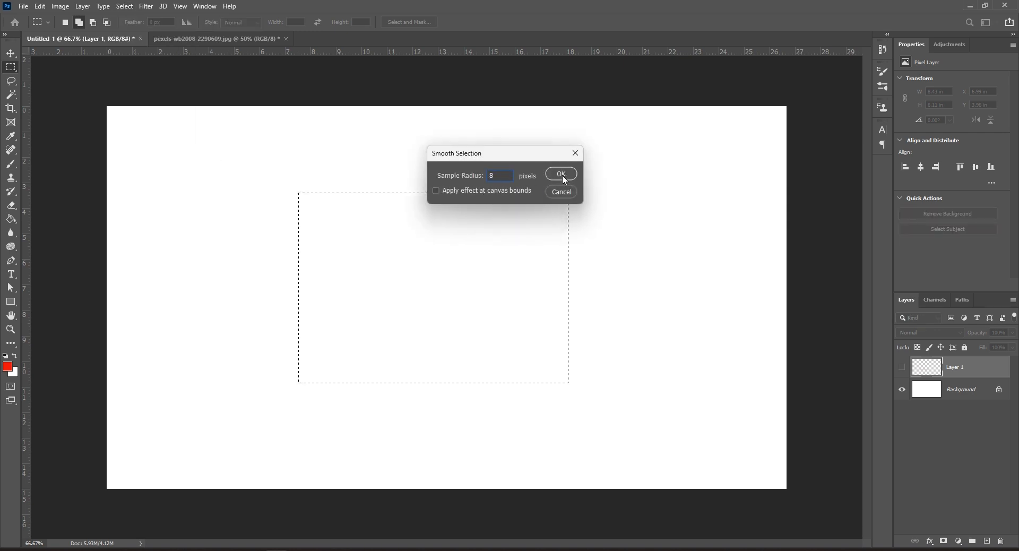
left_click(559, 175)
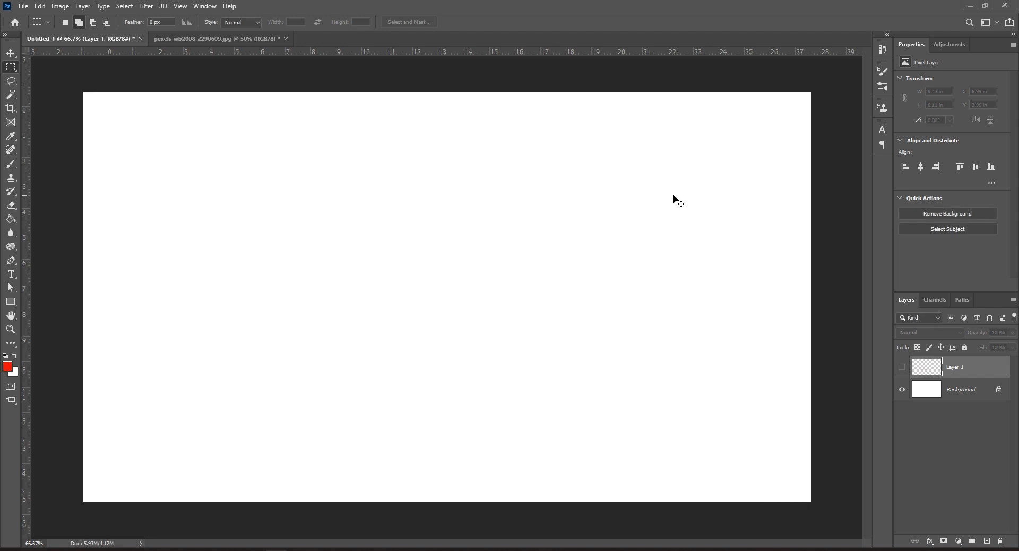
- Fill the smoothed selection with red on a new layer and deselect it
key("ctrl+plus")
key("ctrl+plus")
key("ctrl+plus")
left_click_drag(688, 145, 330, 426)
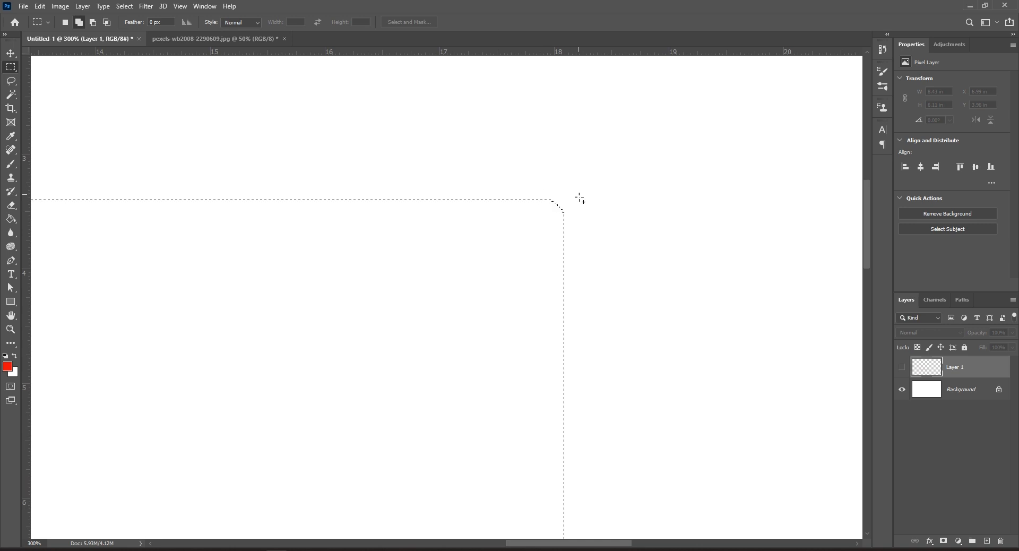
left_click(985, 540)
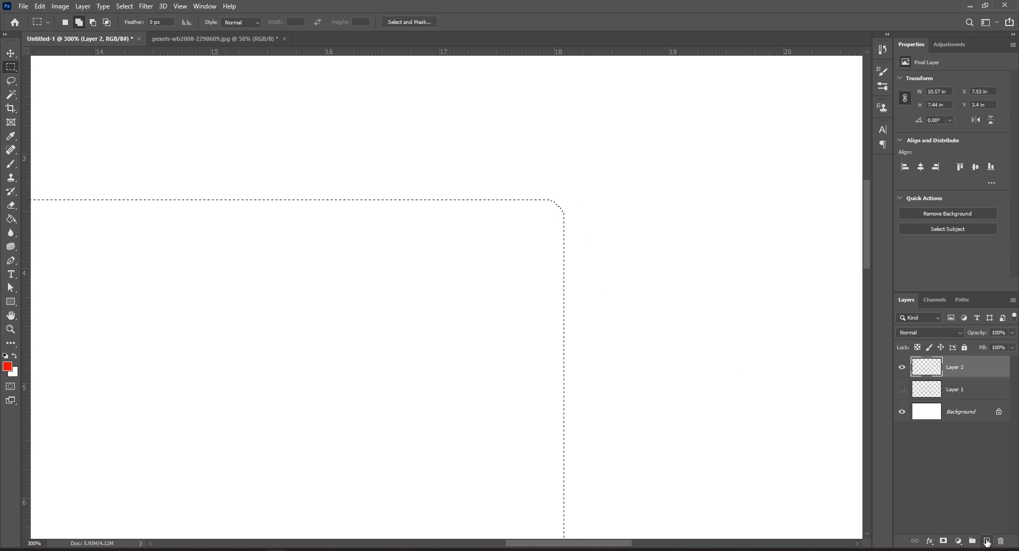
key("alt+BackSpace")
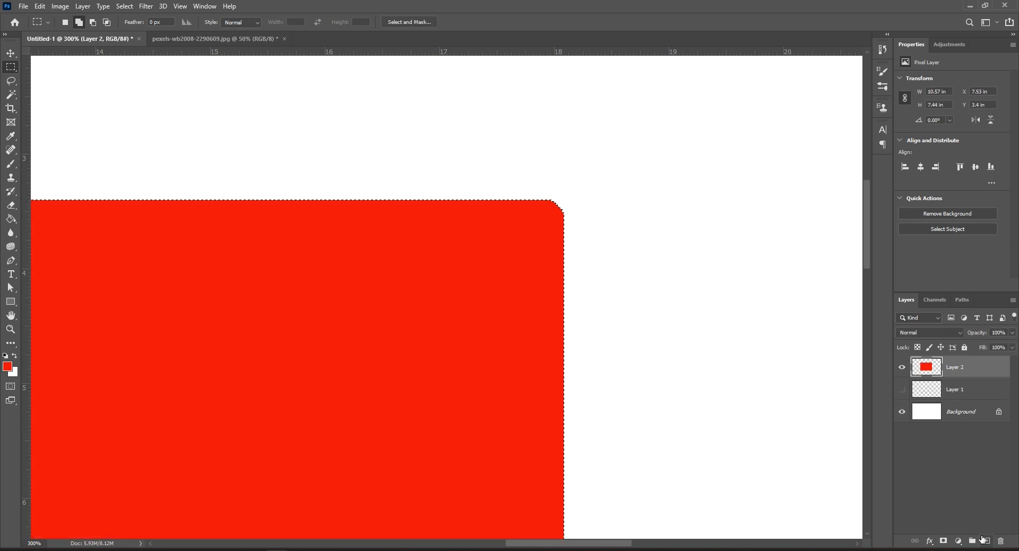
key("ctrl+0")
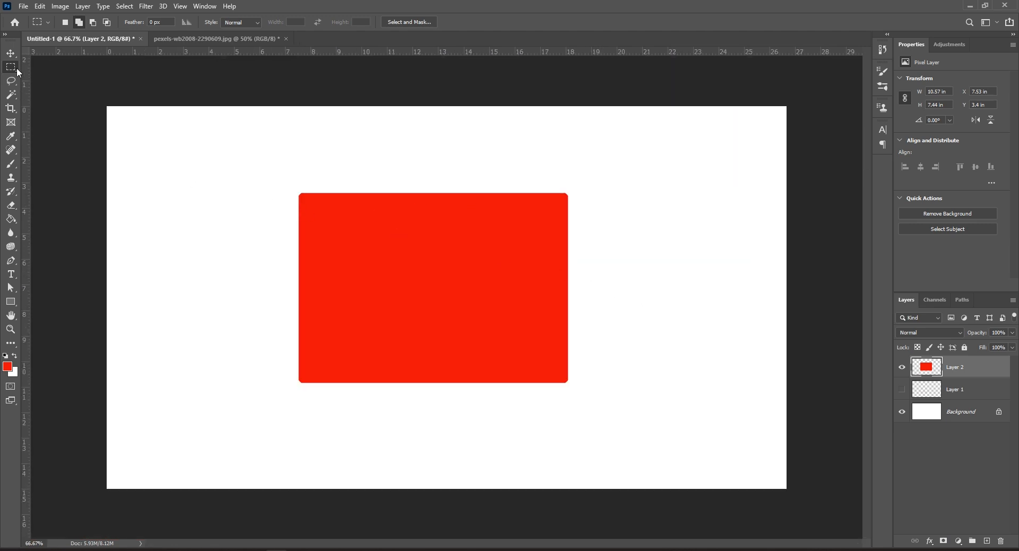
- Add a red sharp-cornered rectangle about 4.2 by 7.2 in beside the rounded one, deselect it, and hide Layer 2
left_click_drag(135, 180, 242, 365)
key("alt+BackSpace")
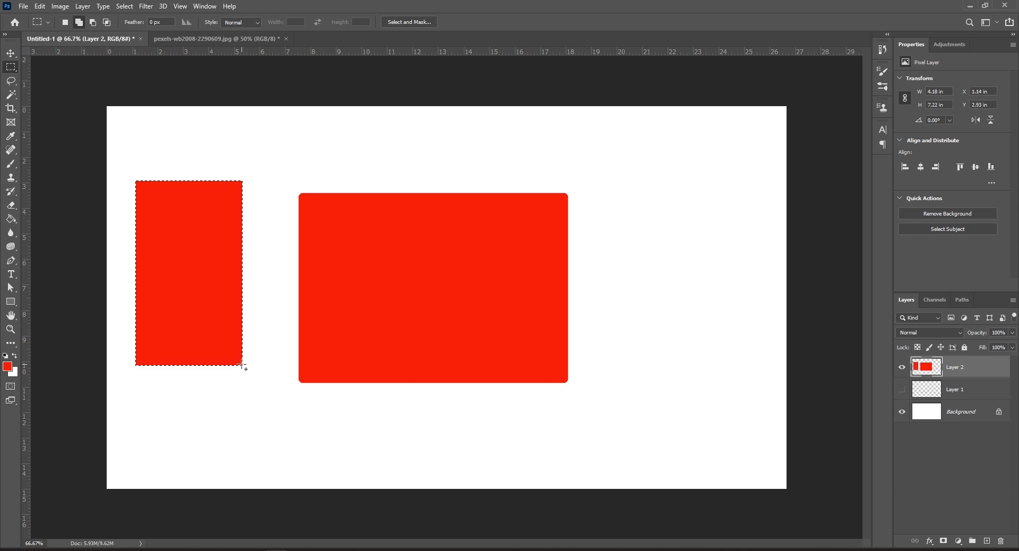
key("ctrl+d")
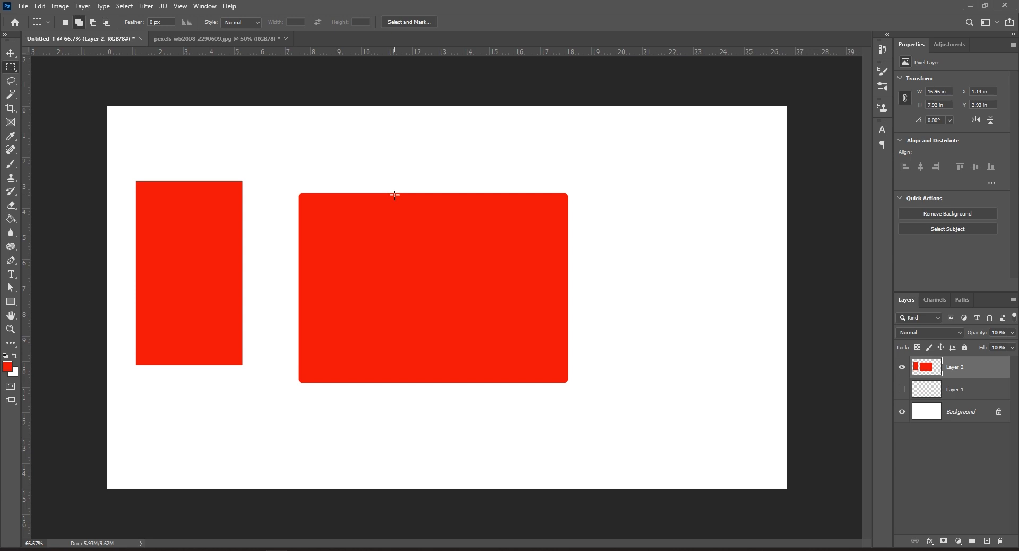
left_click(901, 367)
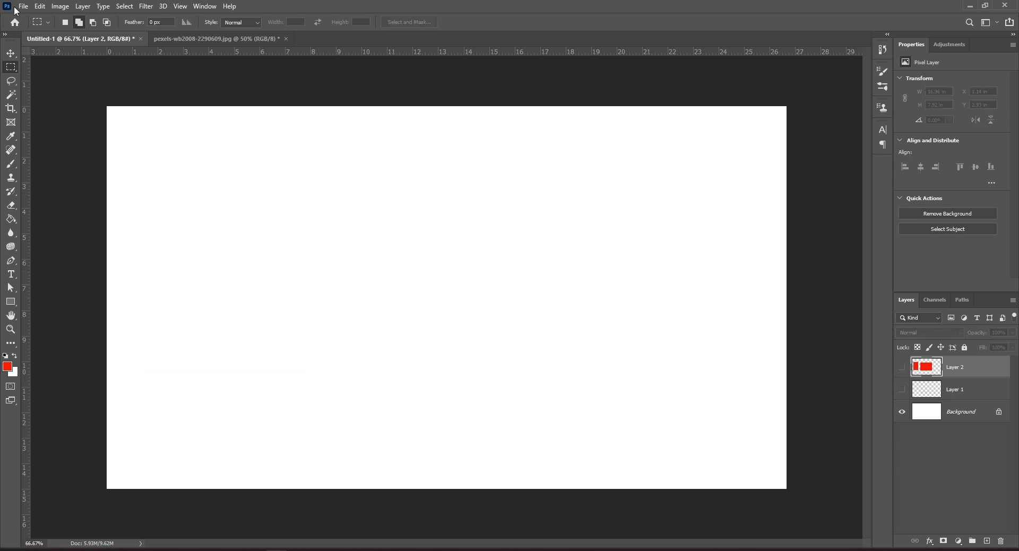
- Draw a rectangular selection about 8.5 by 7.2 in near the canvas centre, expand it by 10 pixels, and deselect it
left_click_drag(293, 210, 516, 393)
left_click(508, 393)
left_click(125, 7)
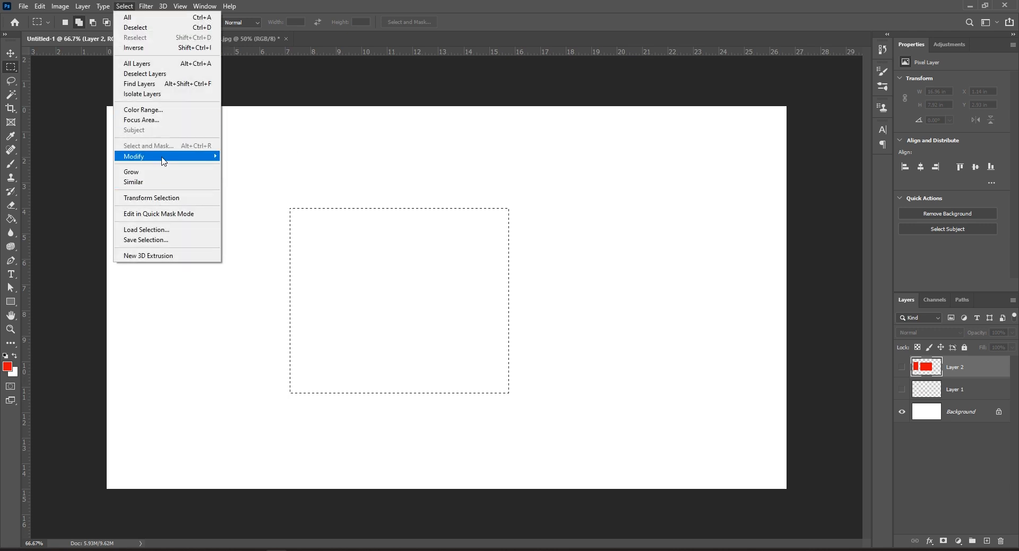
mouse_move(164, 157)
left_click(242, 176)
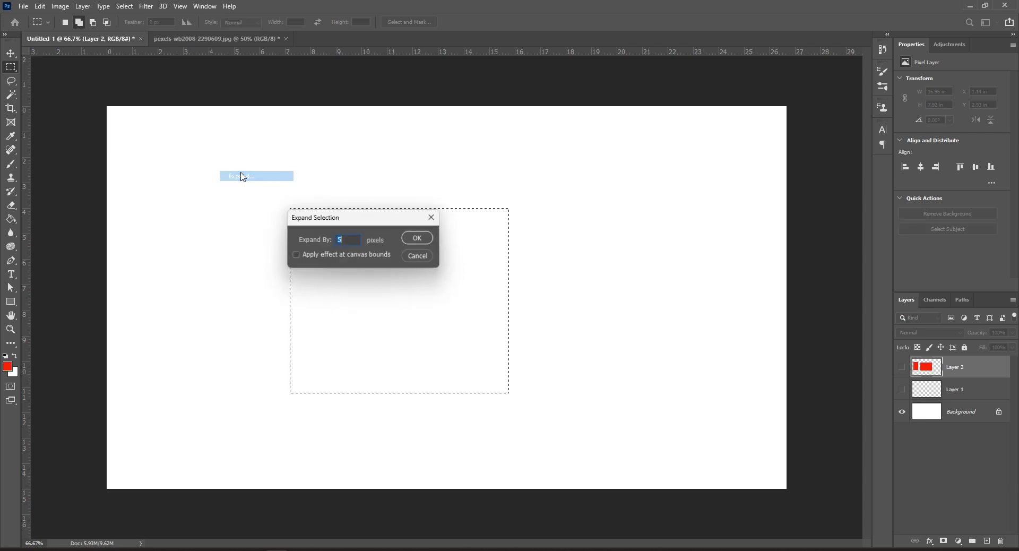
left_click_drag(359, 225, 663, 228)
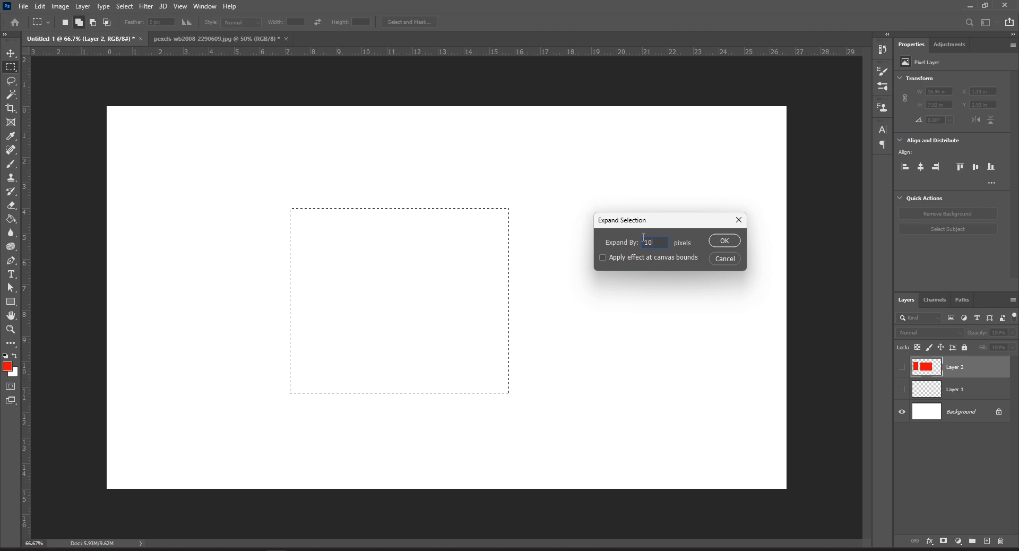
type("10")
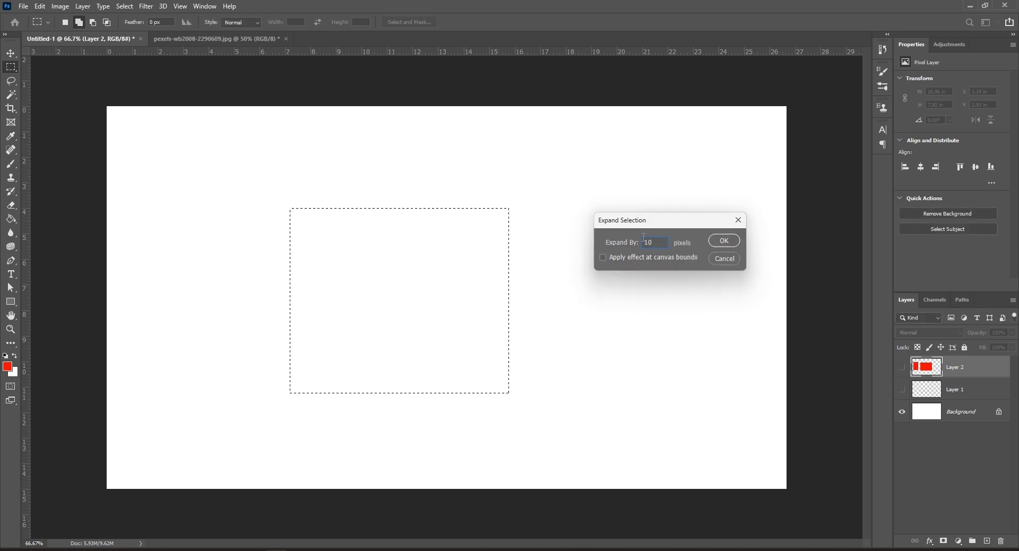
key("Return")
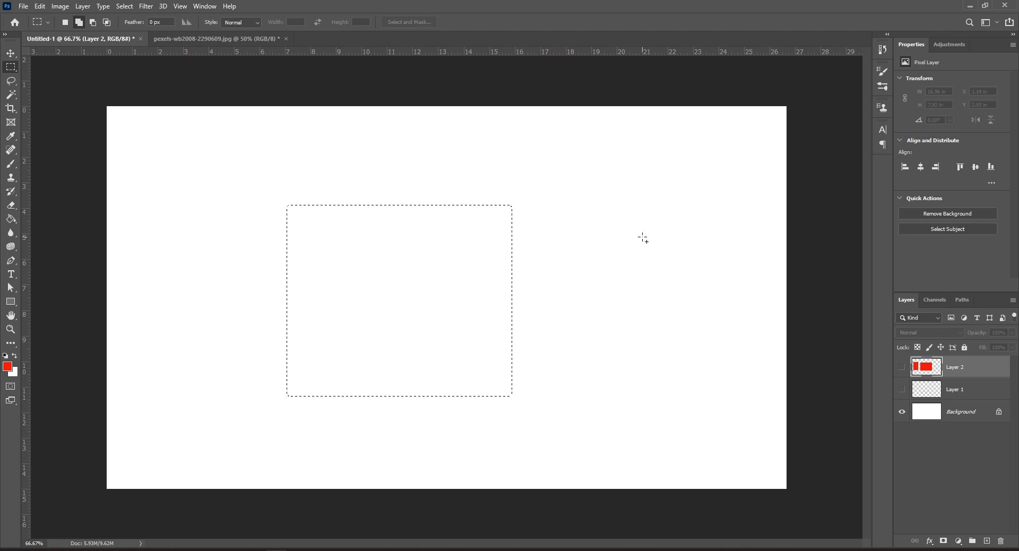
key("ctrl+d")
- Switch to the window photo and select the second-row left glass pane of the right-hand window
left_click(189, 42)
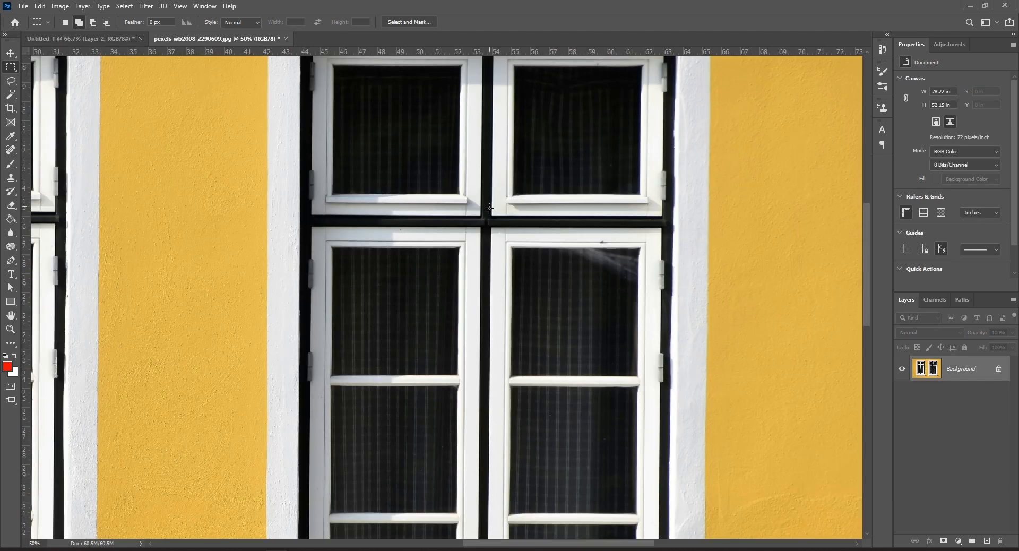
left_click_drag(489, 208, 509, 445)
key("ctrl+minus")
key("ctrl+minus")
key("ctrl+minus")
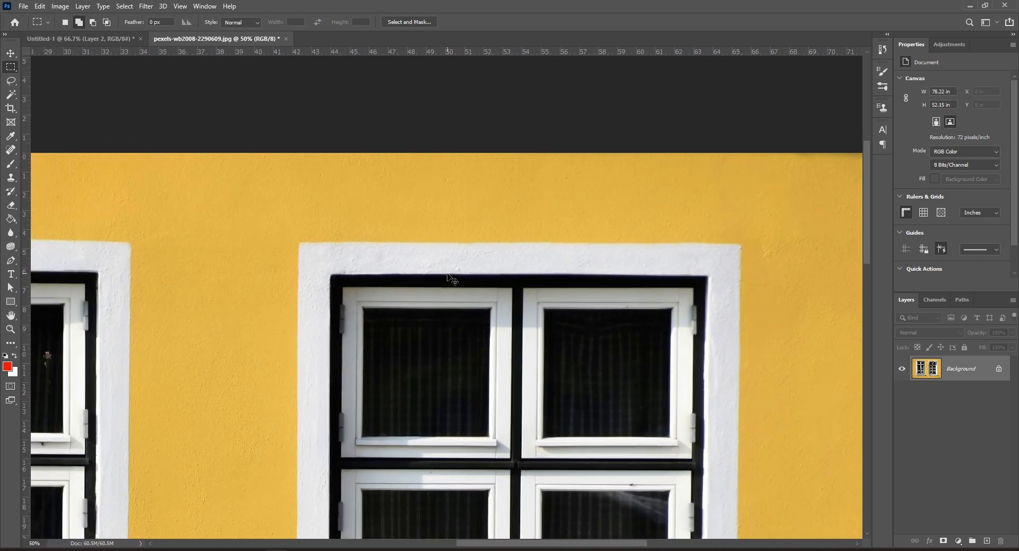
key("ctrl+plus")
key("ctrl+plus")
key("ctrl+plus")
key("ctrl+plus")
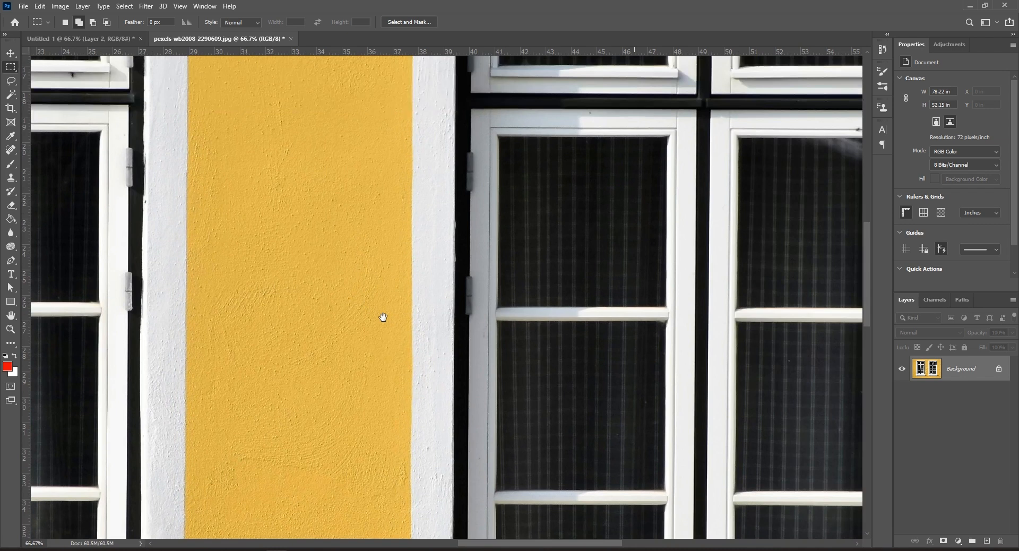
left_click_drag(383, 316, 382, 318)
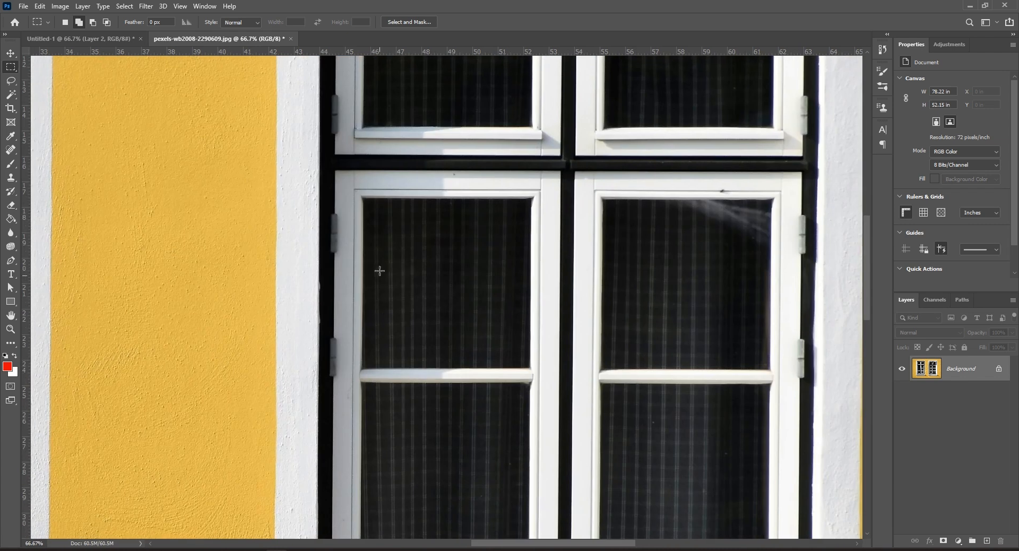
left_click_drag(365, 200, 530, 369)
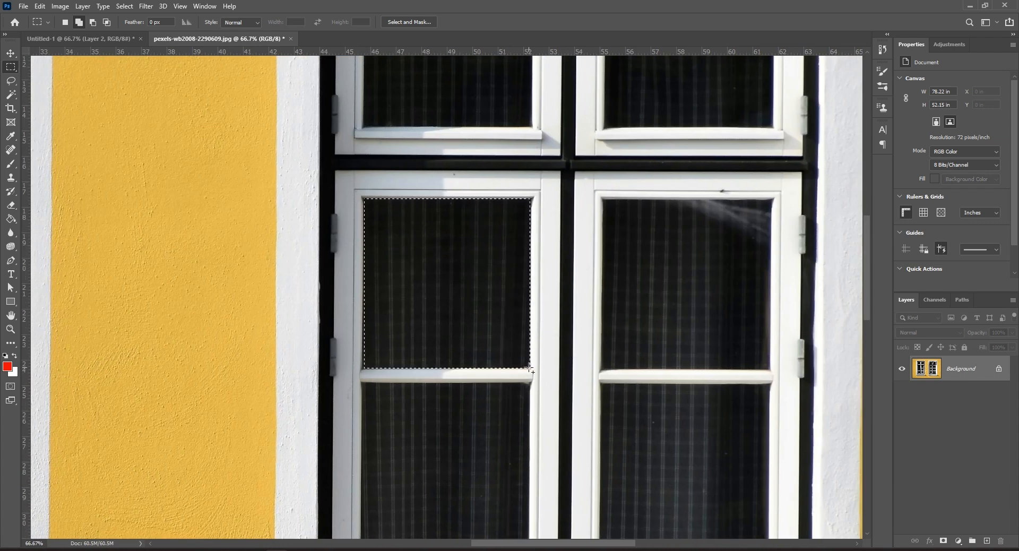
key("ctrl+plus")
key("ctrl+plus")
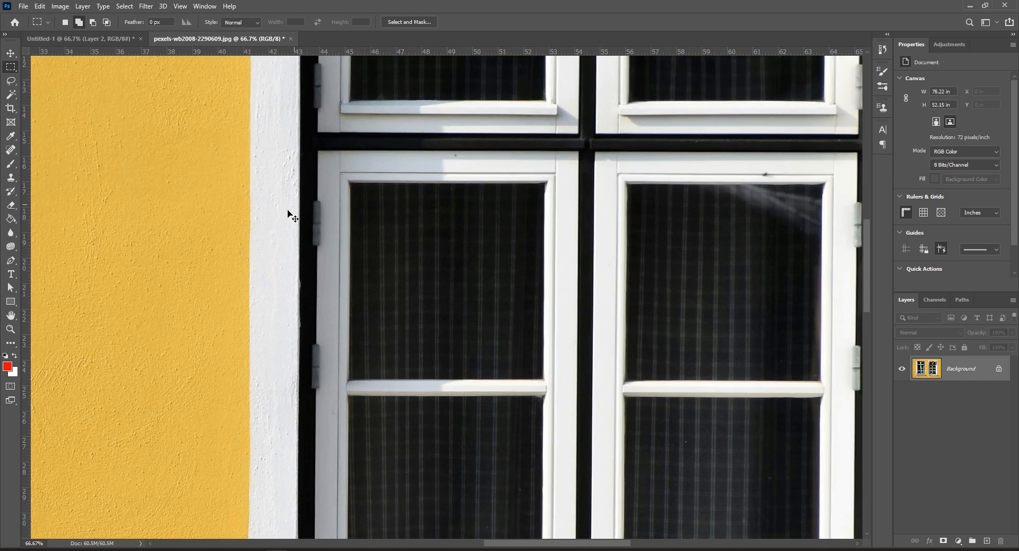
key("ctrl+minus")
key("ctrl+minus")
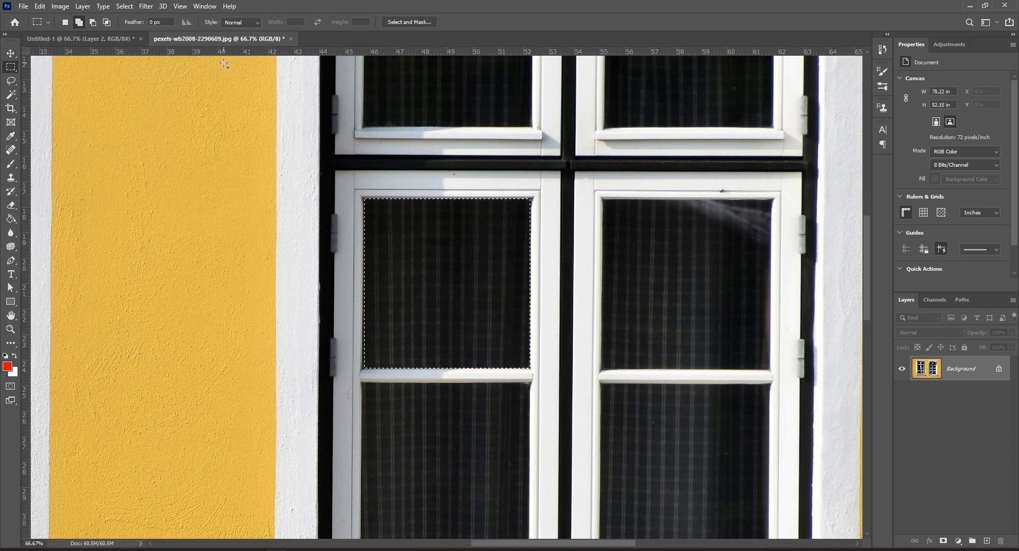
- Expand the pane selection by a few pixels to meet the frame and inspect its edges up close
left_click(124, 6)
mouse_move(150, 161)
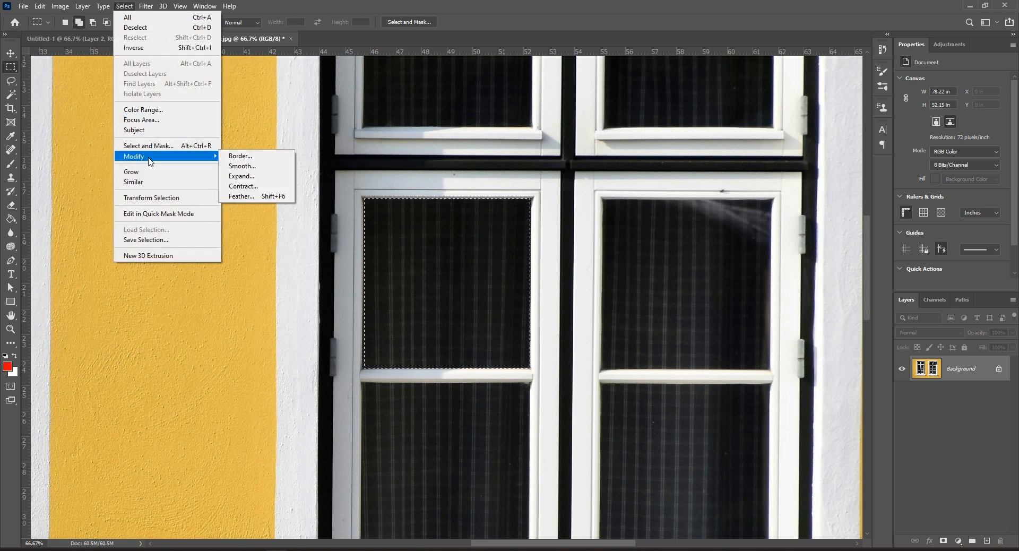
left_click(242, 180)
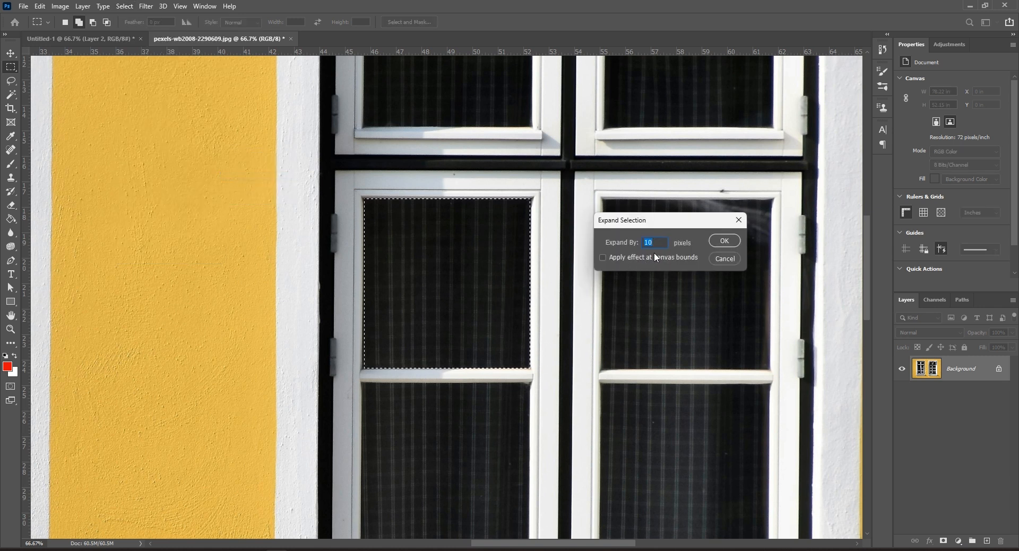
left_click(722, 241)
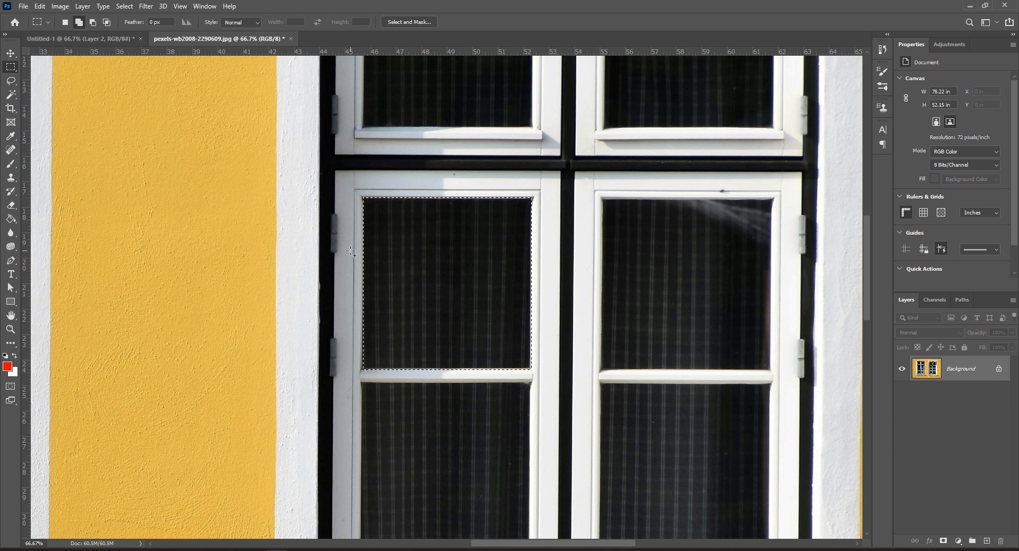
key("ctrl+plus")
key("ctrl+plus")
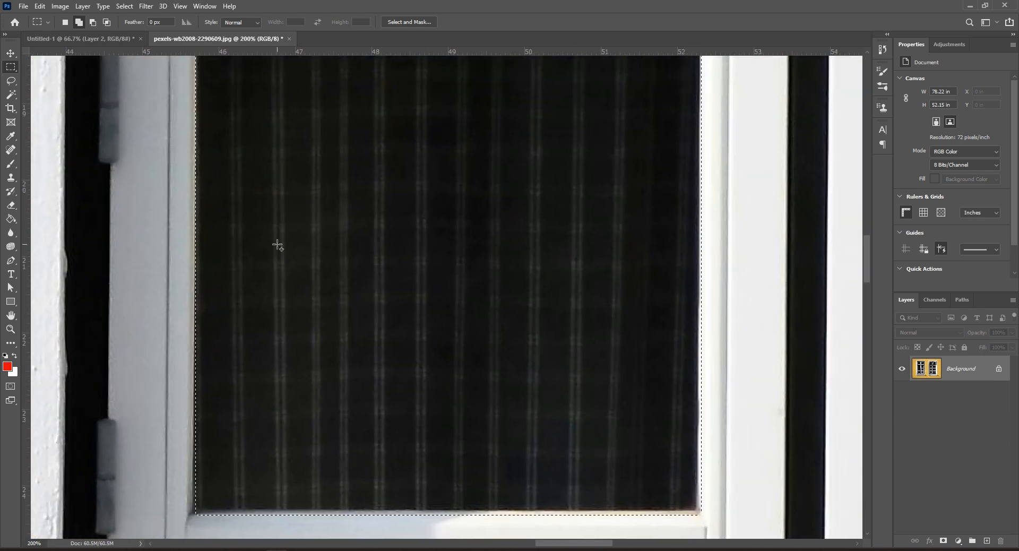
key("ctrl+minus")
key("ctrl+minus")
key("ctrl+minus")
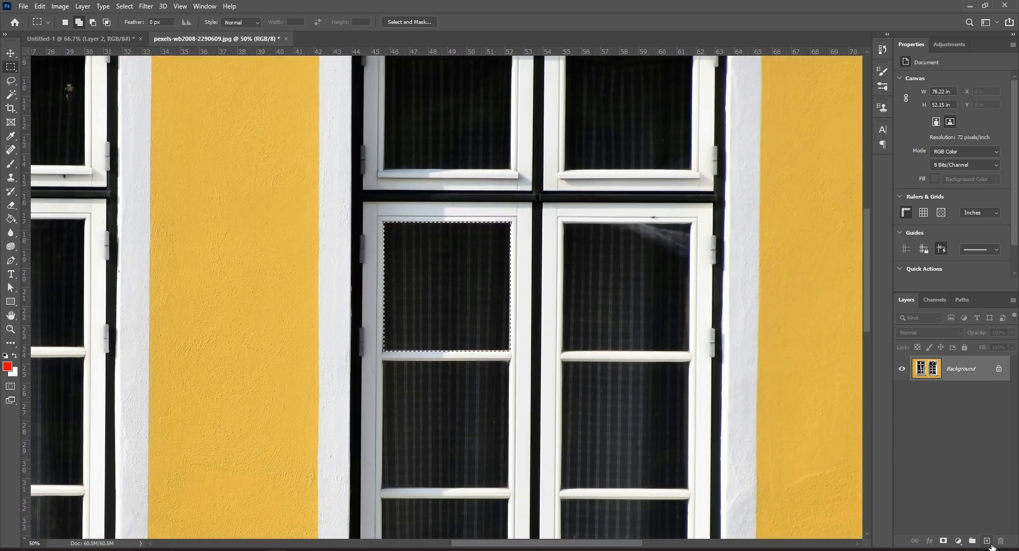
- Fill the expanded pane selection with red on a new layer and deselect it
left_click(986, 541)
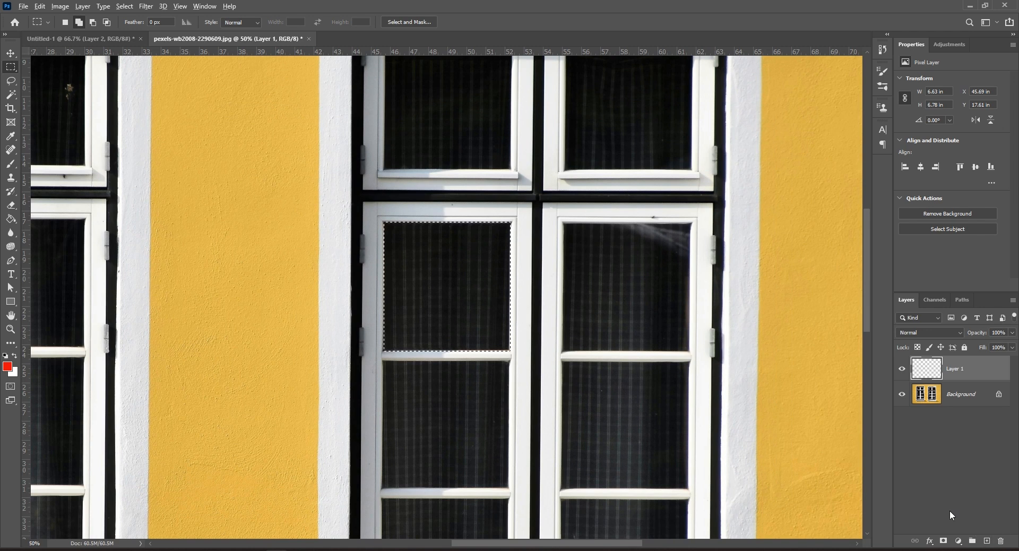
key("alt+BackSpace")
left_click_drag(559, 286, 440, 287)
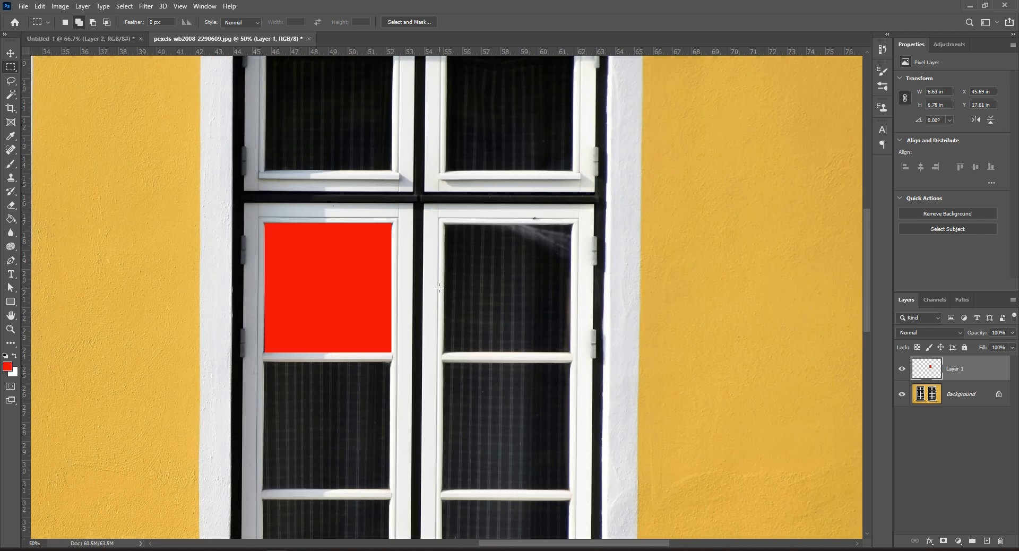
- Add another new layer and select the glass pane beside the red one, about 6.7 by 6.9 in, slightly overlapping its frame
key("ctrl+plus")
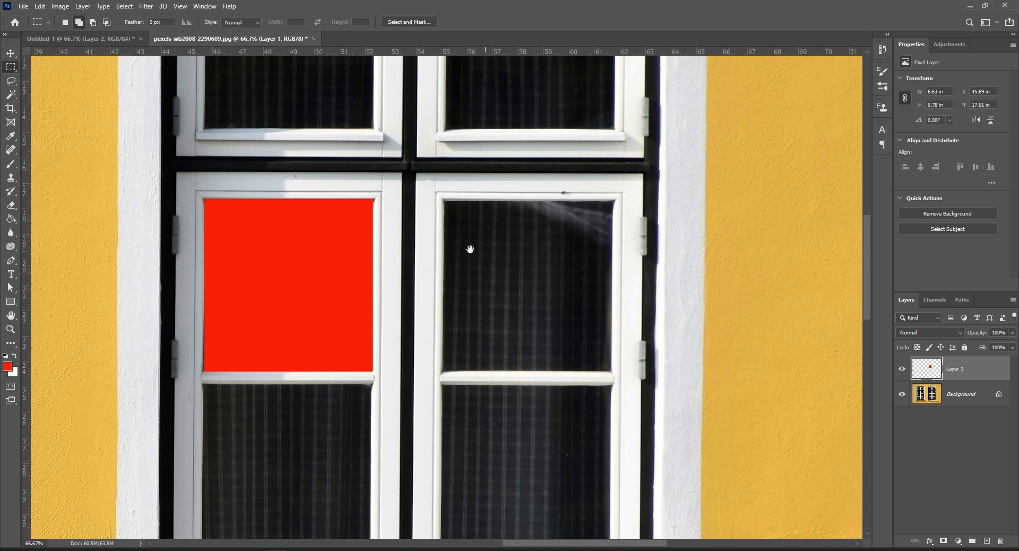
left_click_drag(483, 251, 438, 245)
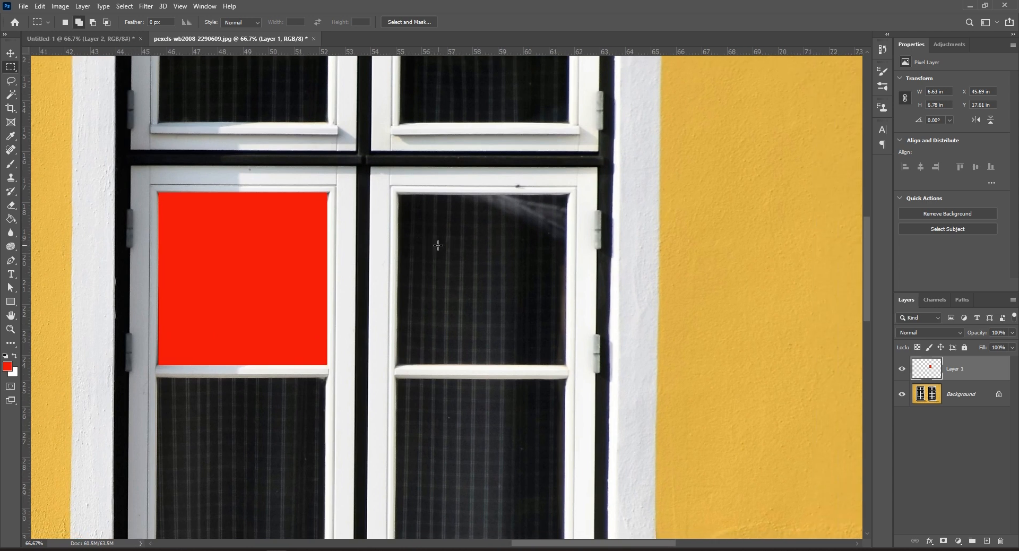
left_click(987, 541)
left_click_drag(396, 190, 569, 365)
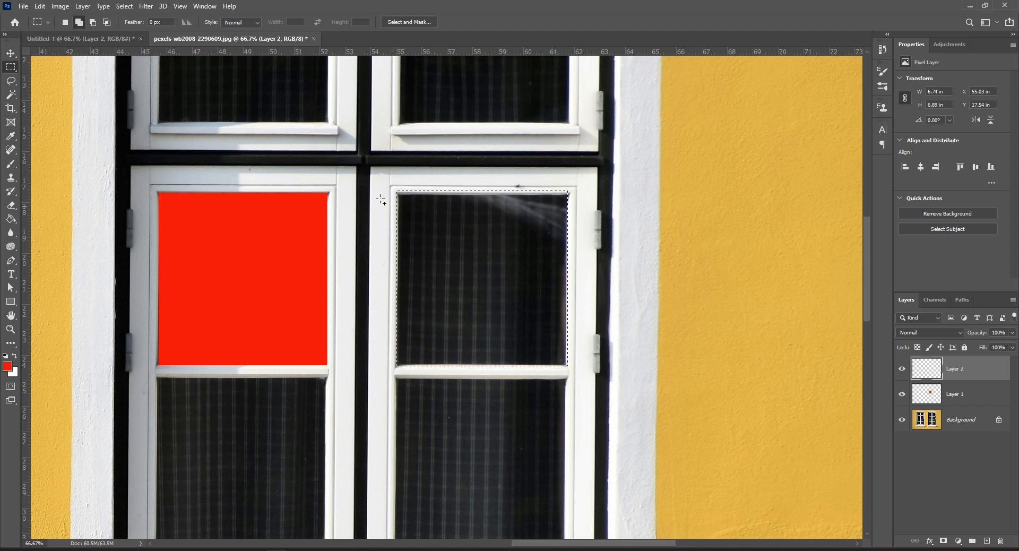
- Contract the second pane's selection by 10 pixels
left_click(123, 7)
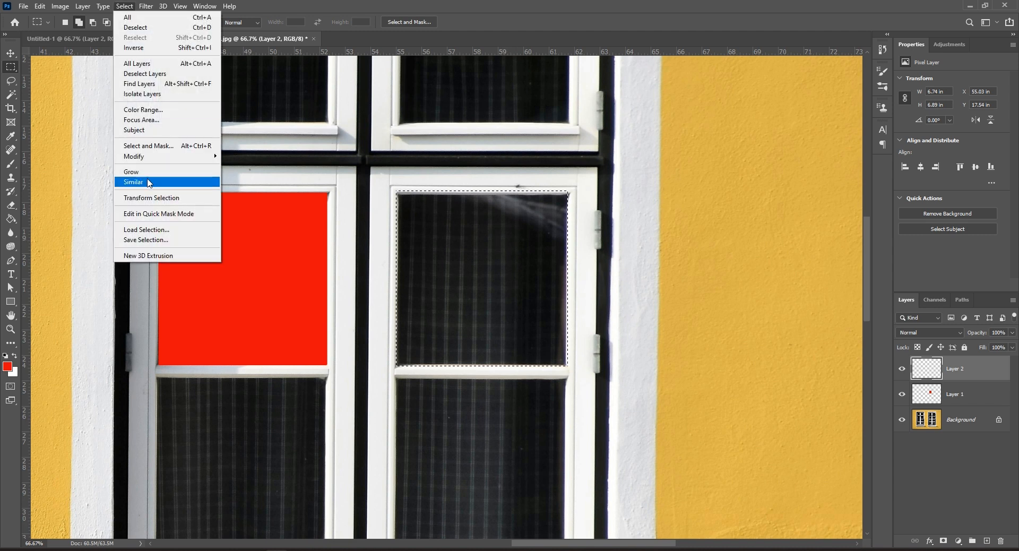
mouse_move(155, 158)
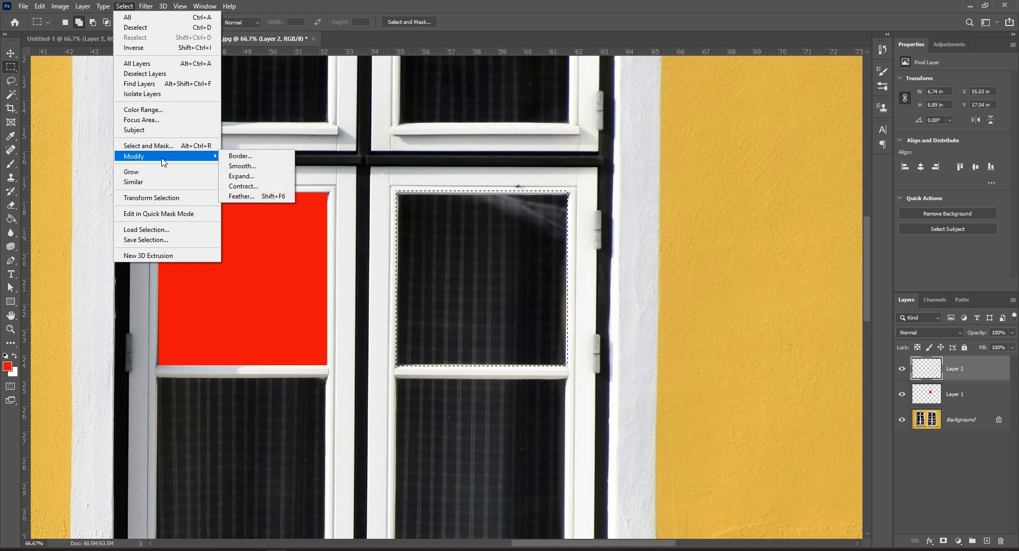
left_click(242, 186)
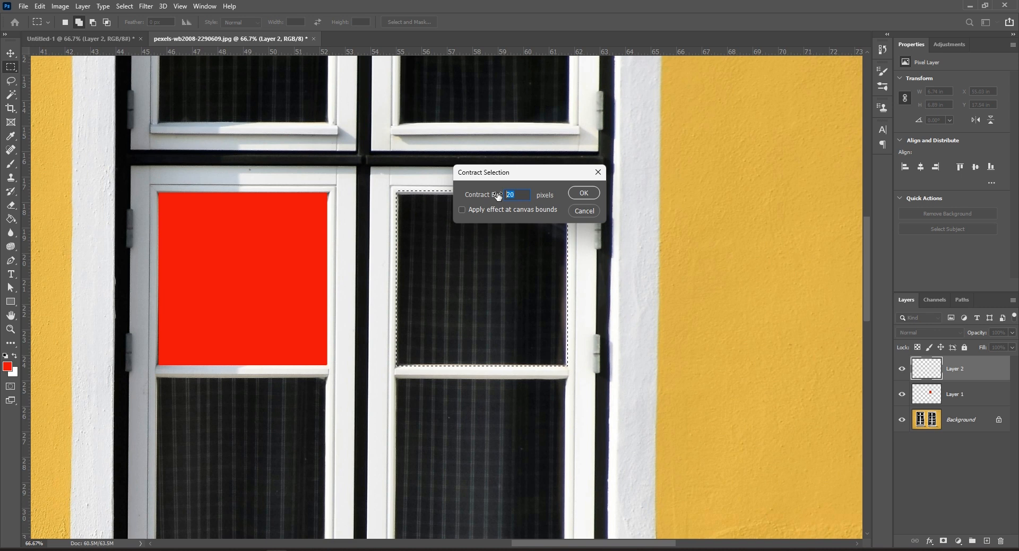
type("1")
left_click(583, 193)
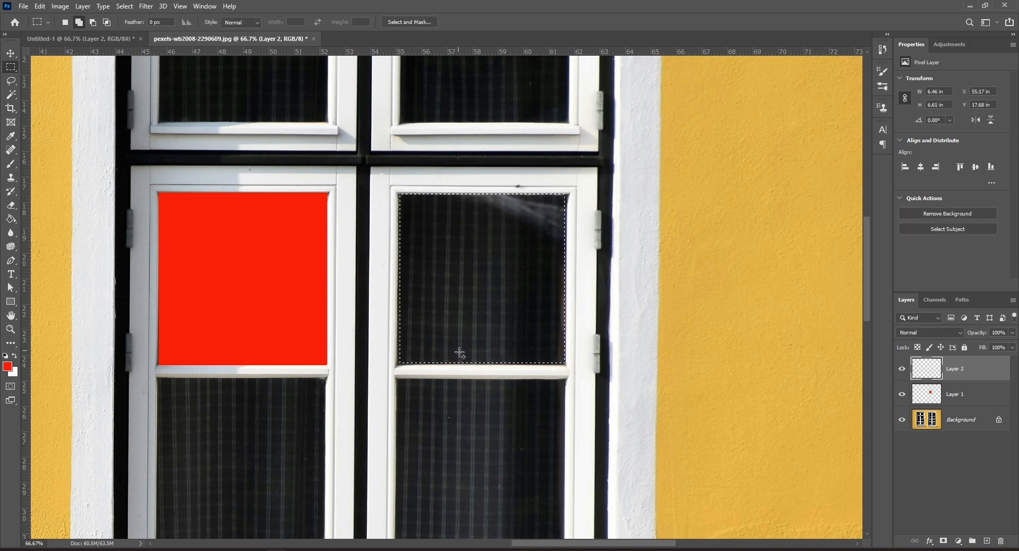
- Fill the contracted selection with red on Layer 2 and deselect it
key("alt+BackSpace")
key("ctrl+d")
key("ctrl+minus")
key("ctrl+minus")
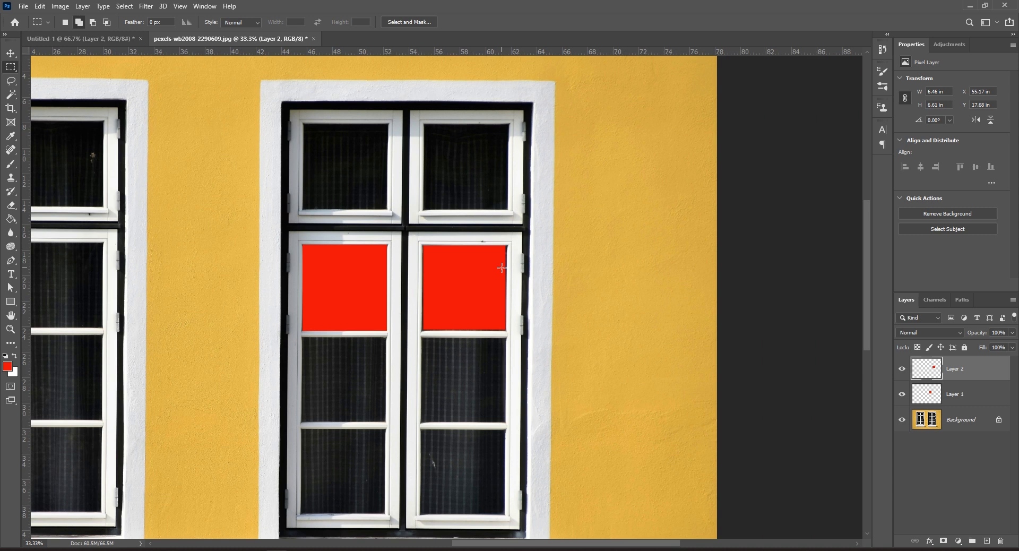
- Select the second-row right pane of the left-hand window, about 6.9 by 7 in, and add a new layer for it
scroll(456, 292, "down", 2)
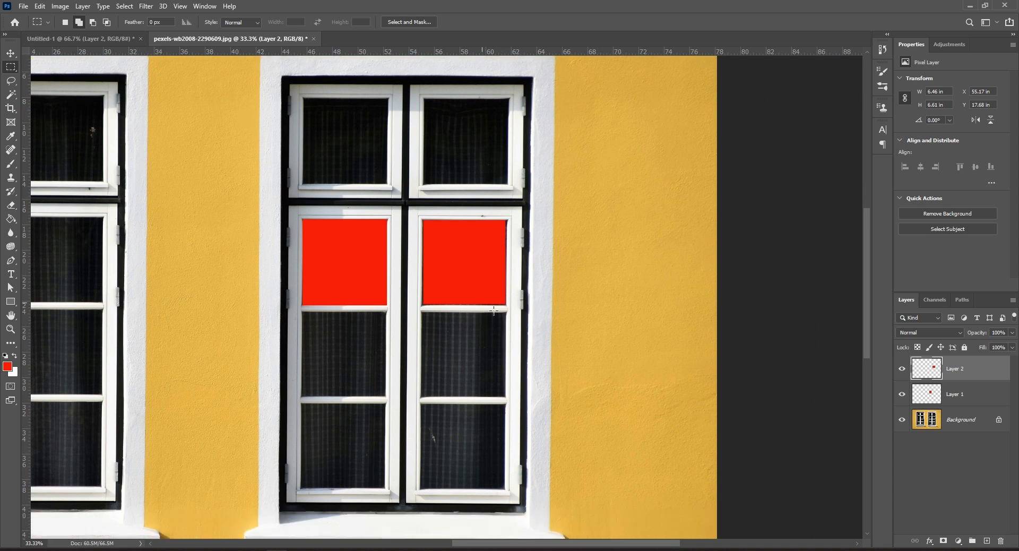
left_click_drag(463, 297, 580, 296)
left_click_drag(452, 291, 764, 373)
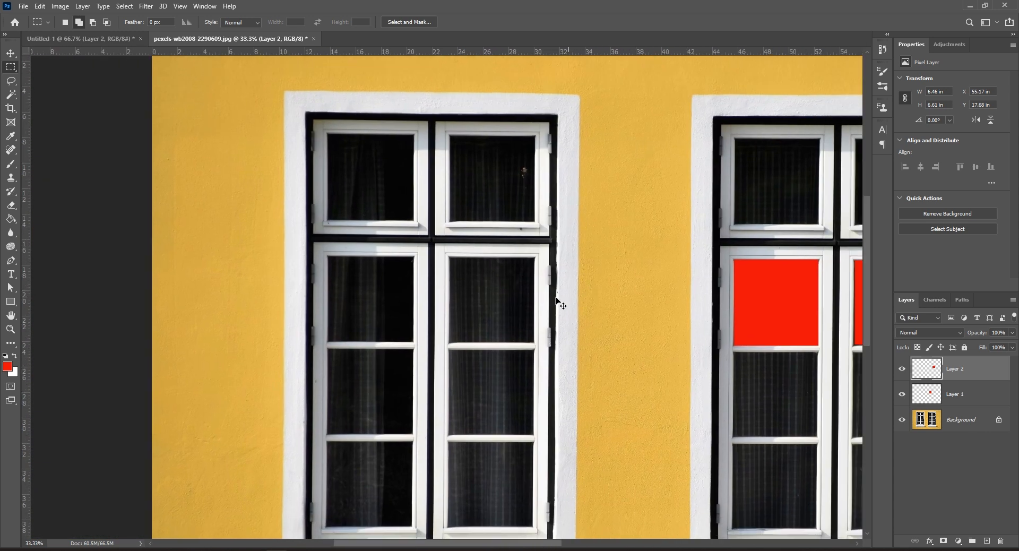
key("ctrl+plus")
key("ctrl+plus")
left_click_drag(449, 214, 624, 391)
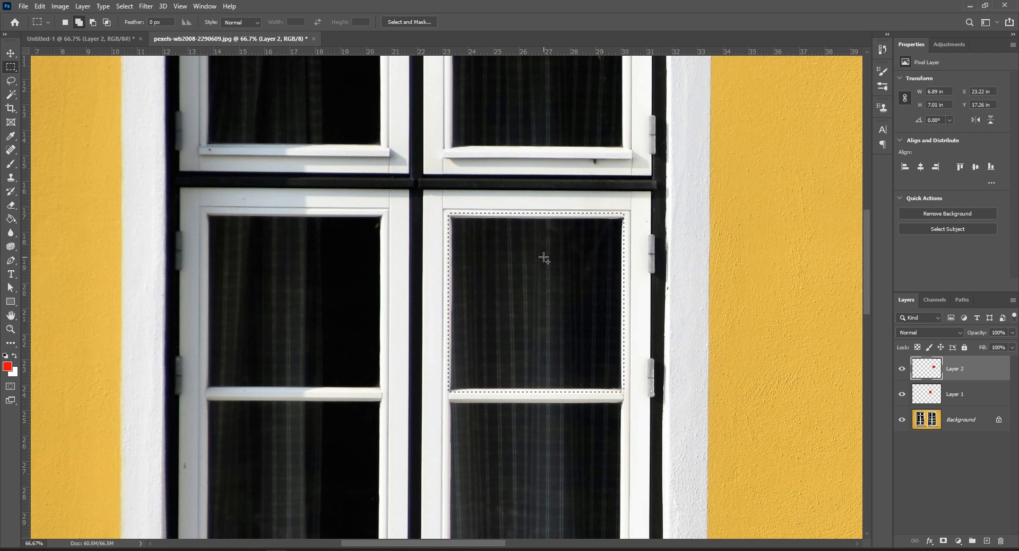
left_click(987, 541)
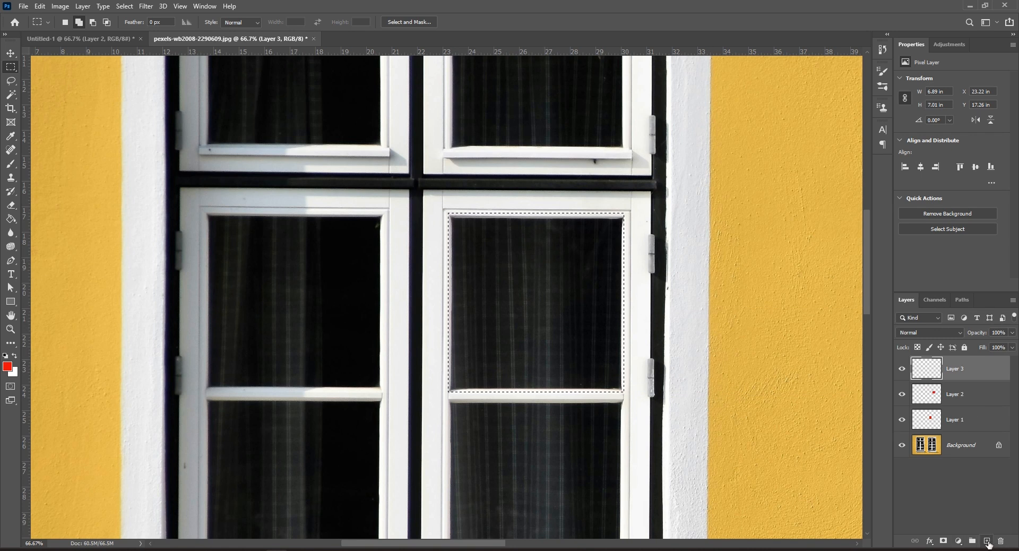
- Feather the pane's selection with a radius of 5 pixels
left_click(146, 6)
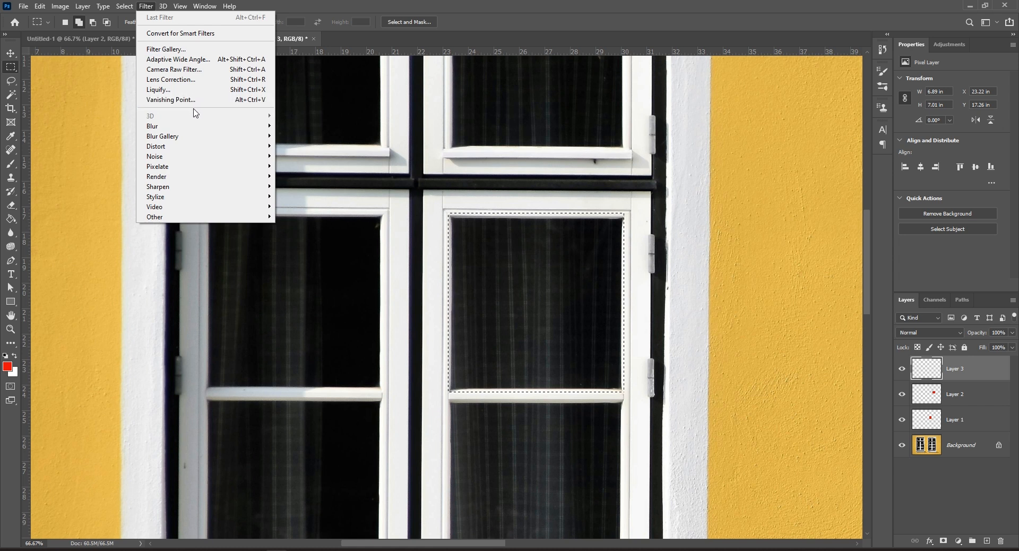
mouse_move(124, 6)
mouse_move(148, 156)
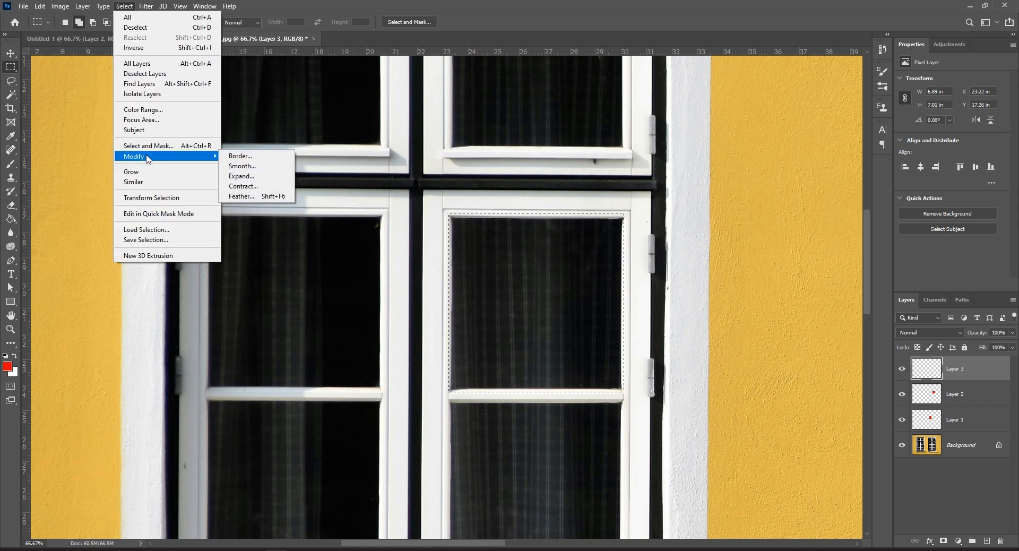
left_click(245, 196)
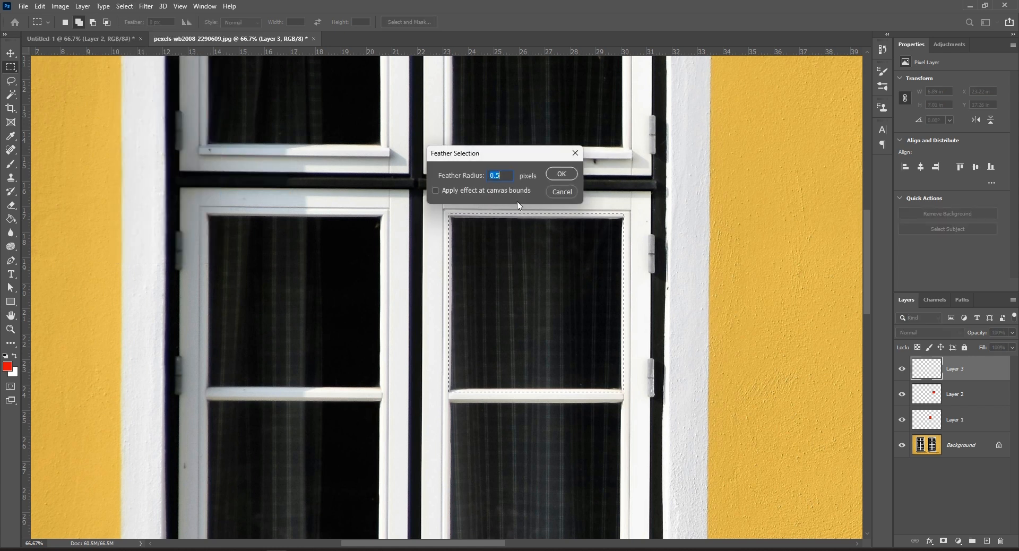
type("5")
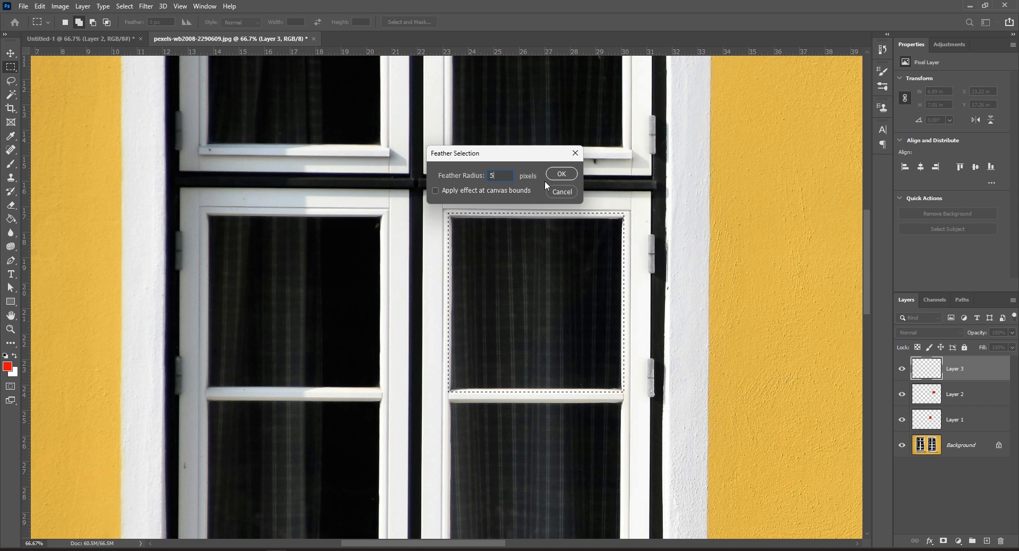
left_click(562, 174)
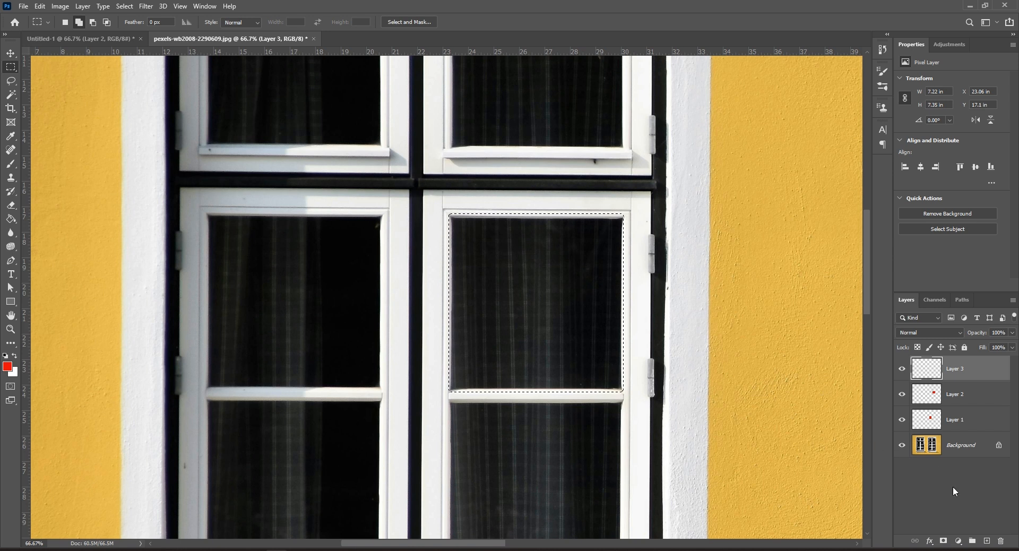
- Add another new layer, fill the feathered selection with red on it, deselect, and inspect the soft edges
left_click(987, 541)
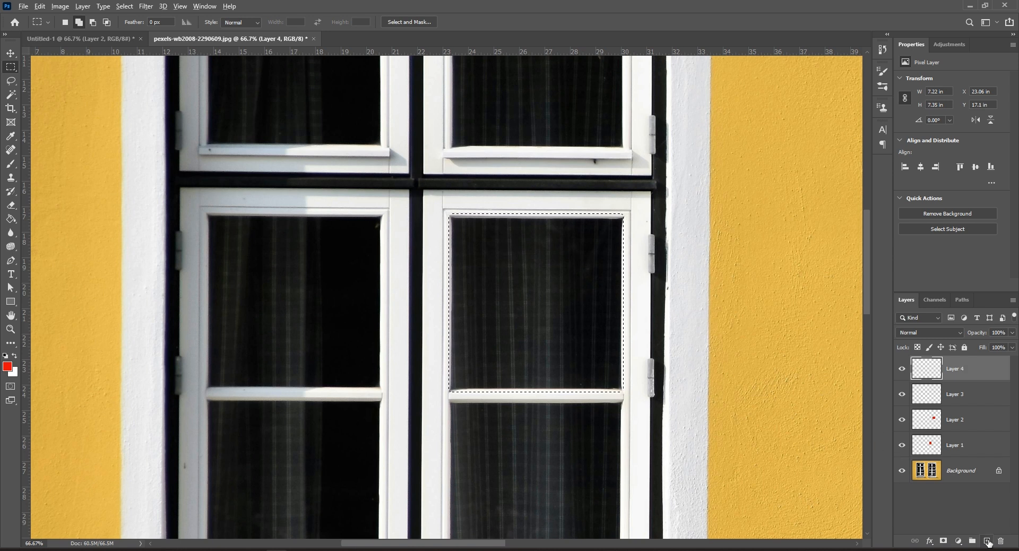
key("alt+BackSpace")
key("ctrl+d")
left_click_drag(669, 287, 531, 287)
key("ctrl+plus")
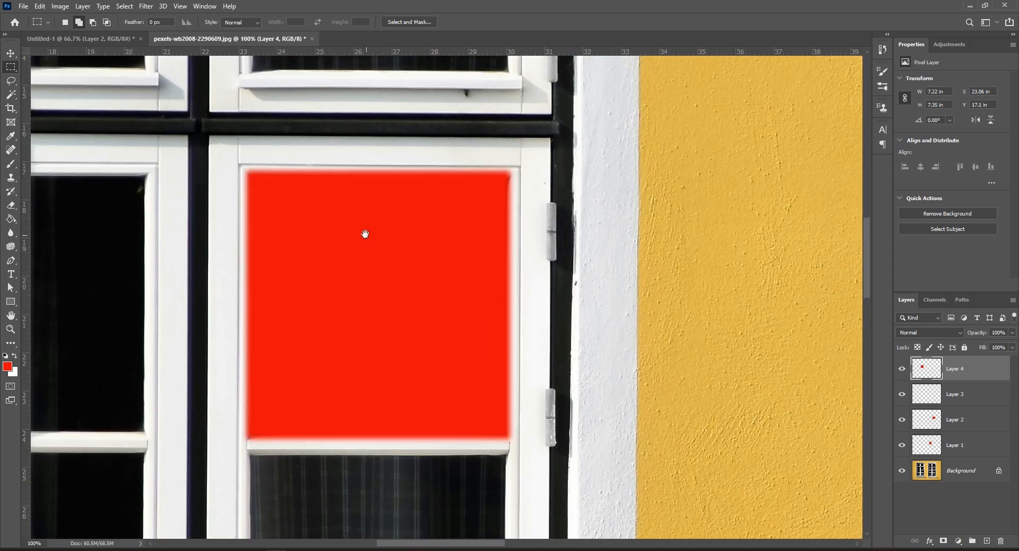
left_click_drag(366, 234, 439, 242)
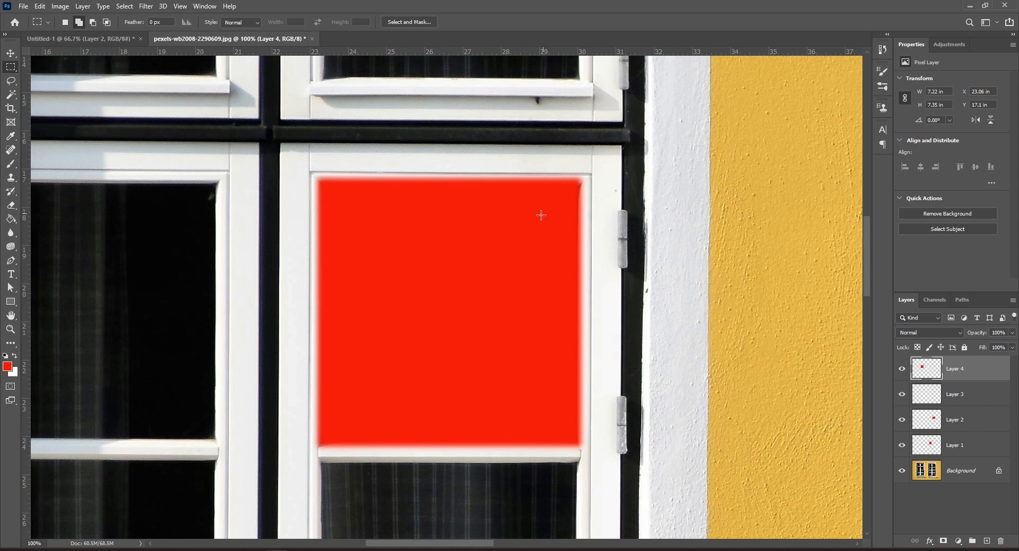
key("ctrl+minus")
key("ctrl+minus")
key("ctrl+minus")
key("ctrl+minus")
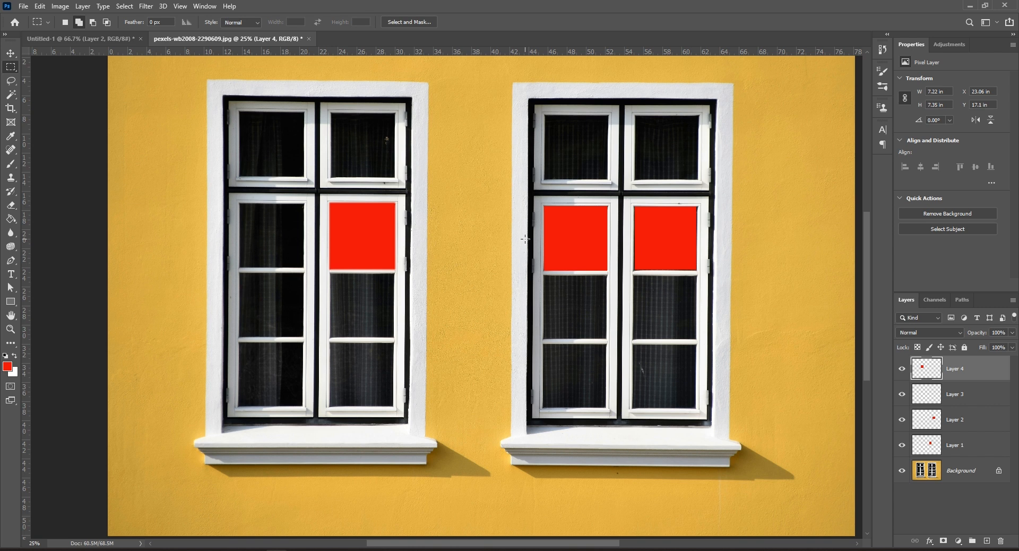
left_click(124, 6)
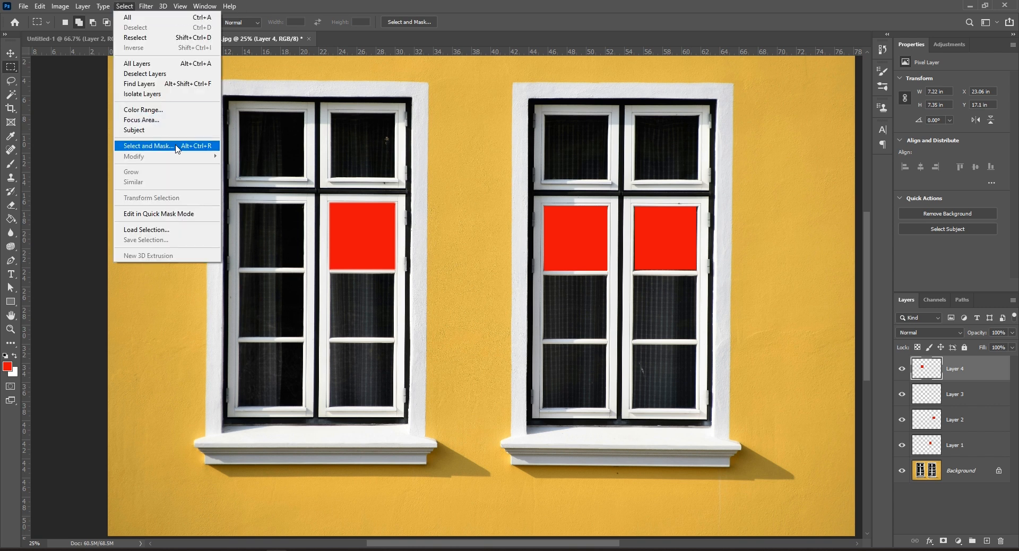
left_click(68, 42)
left_click(10, 68)
left_click_drag(328, 198, 504, 350)
left_click(215, 39)
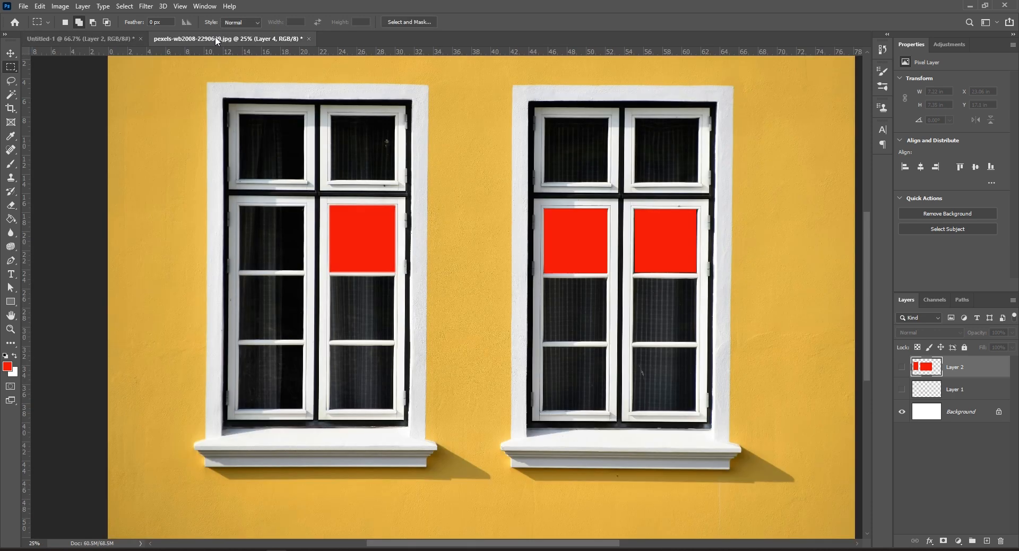
- Hide Layers 1 through 4 and convert the locked Background into a regular layer named Layer 0
left_click_drag(902, 446, 901, 373)
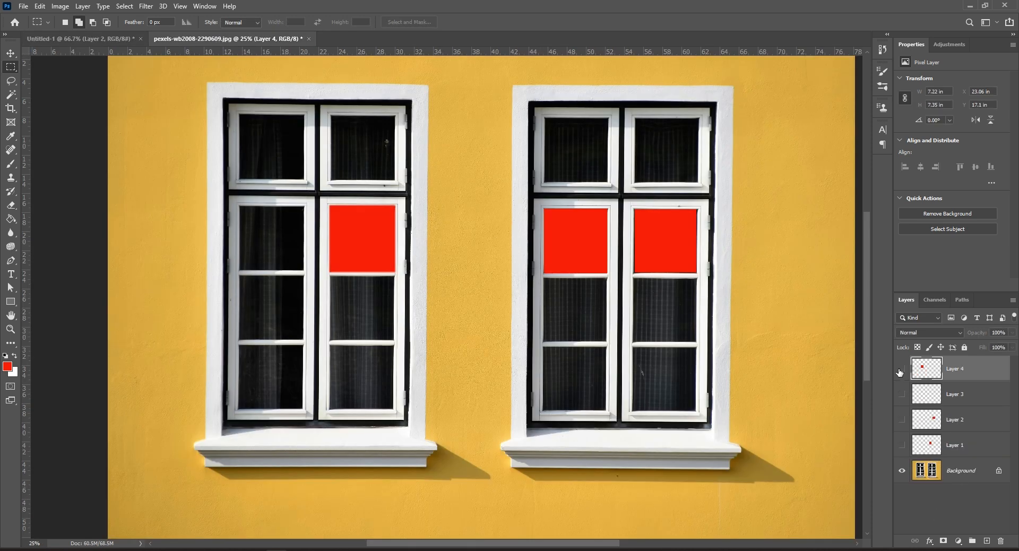
double_click(961, 470)
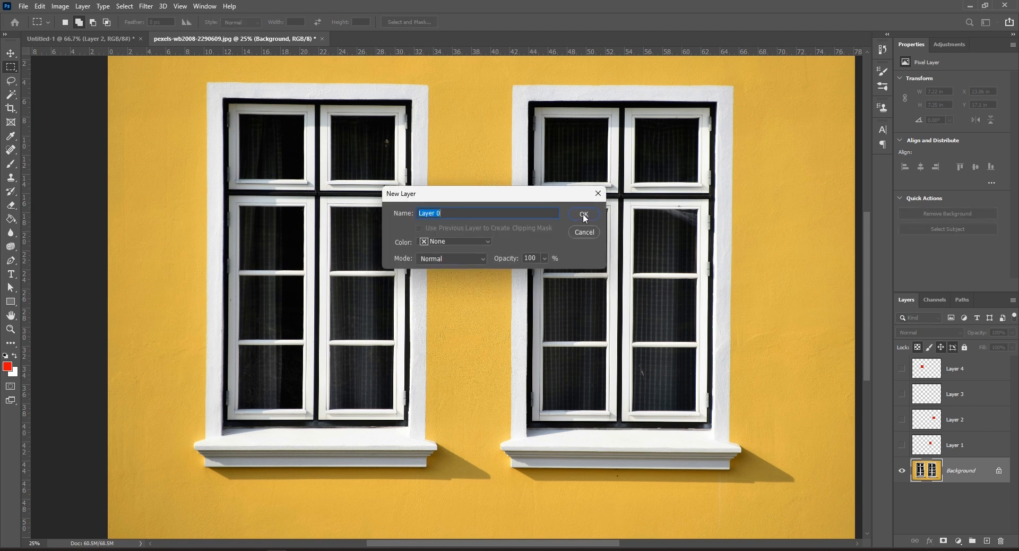
left_click(573, 215)
- Select the left-hand window with its outer frame, about 21.8 by 37.8 in
left_click_drag(207, 84, 423, 433)
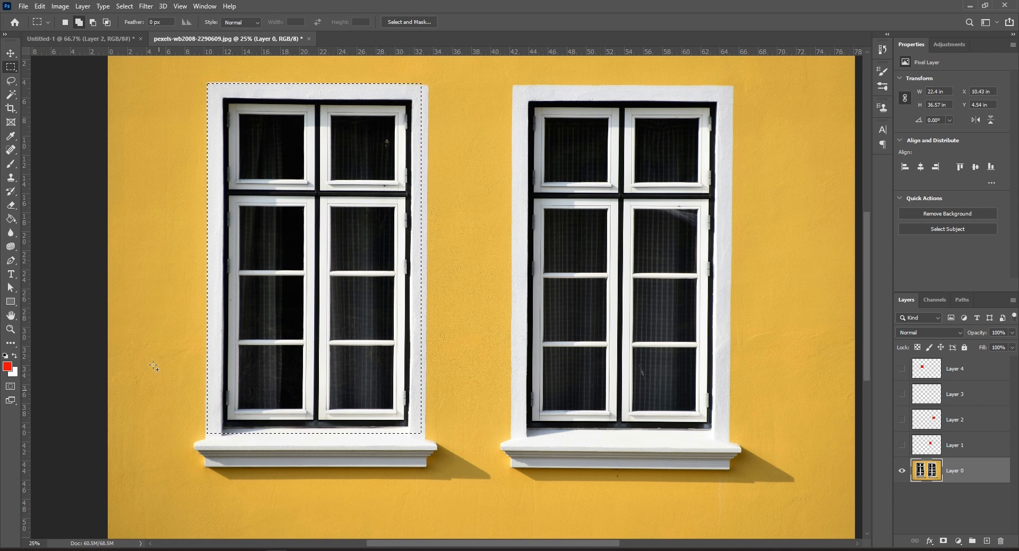
left_click(209, 81)
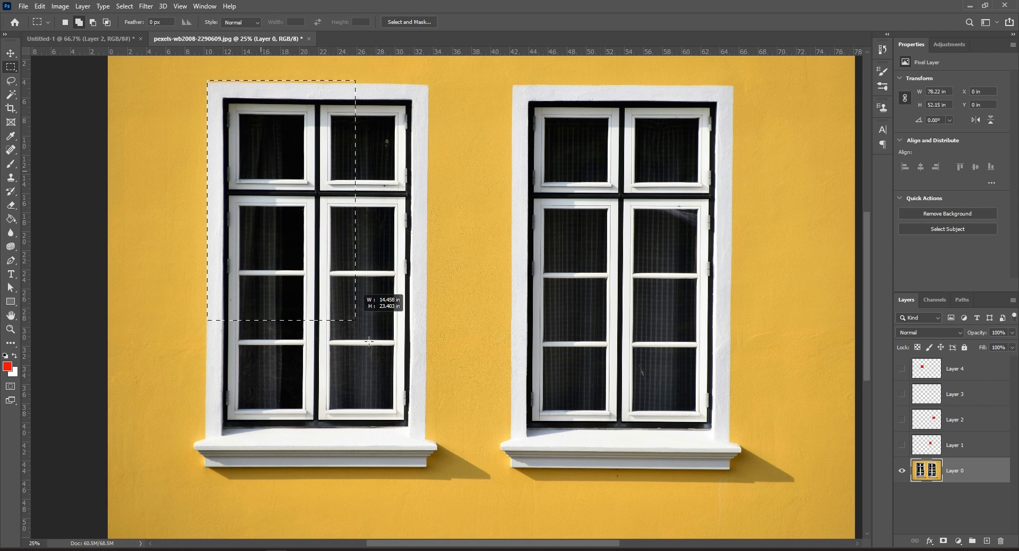
left_click_drag(412, 411, 415, 441)
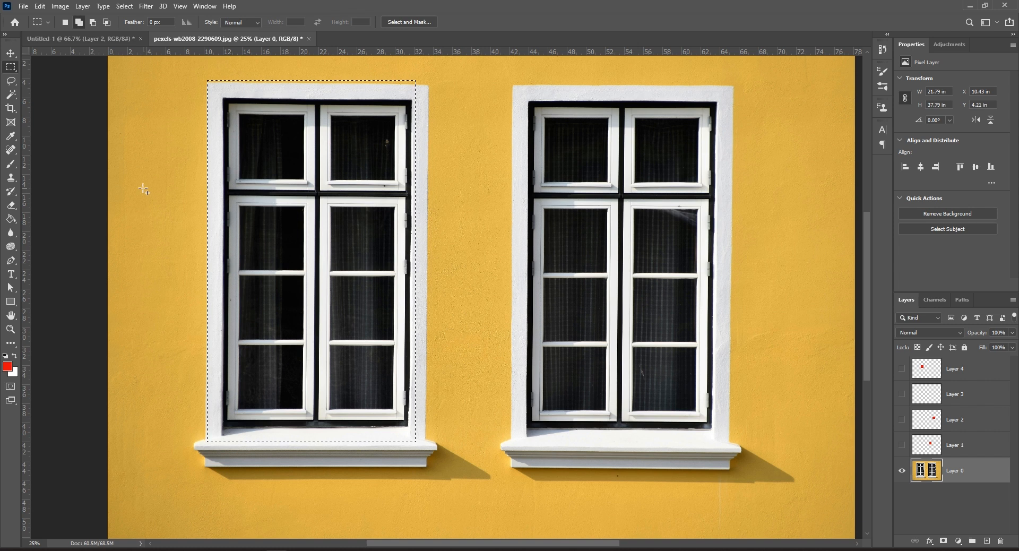
- Reshape the window selection with Transform Selection to about 22.3 by 40.1 in, reaching down over the sill, and deselect it
right_click(329, 242)
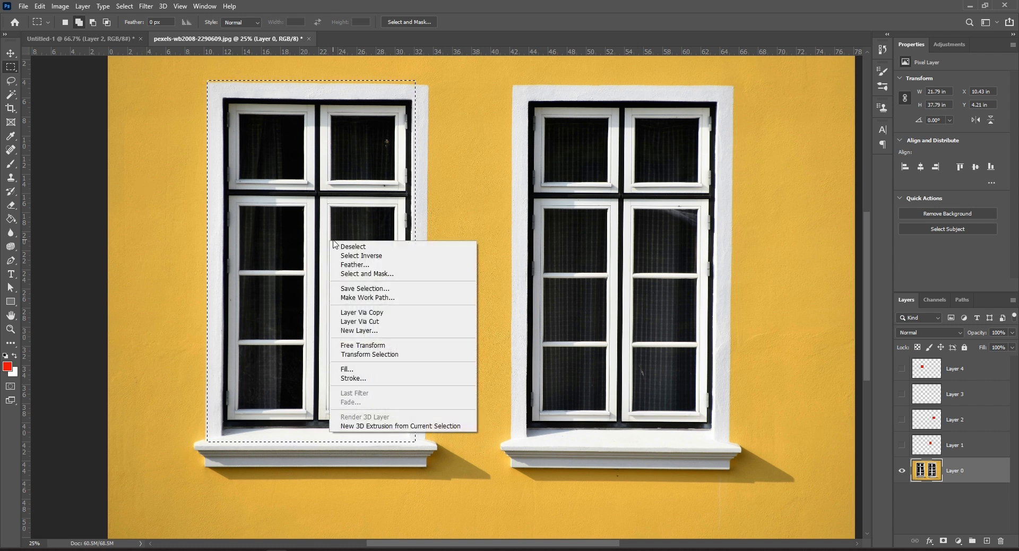
left_click(373, 355)
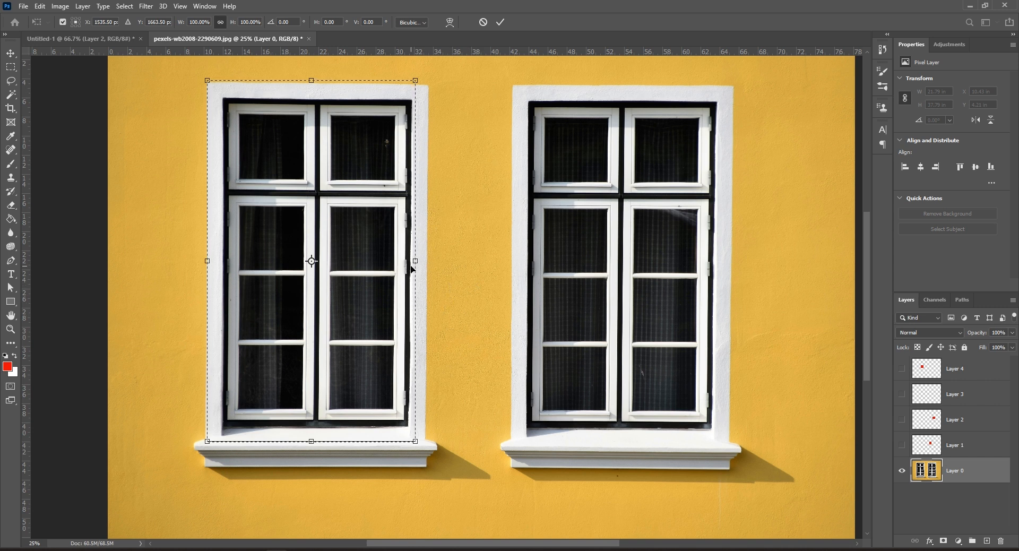
mouse_move(415, 262)
left_mouse_down()
mouse_move(406, 261)
mouse_move(427, 274)
mouse_move(422, 261)
left_mouse_up()
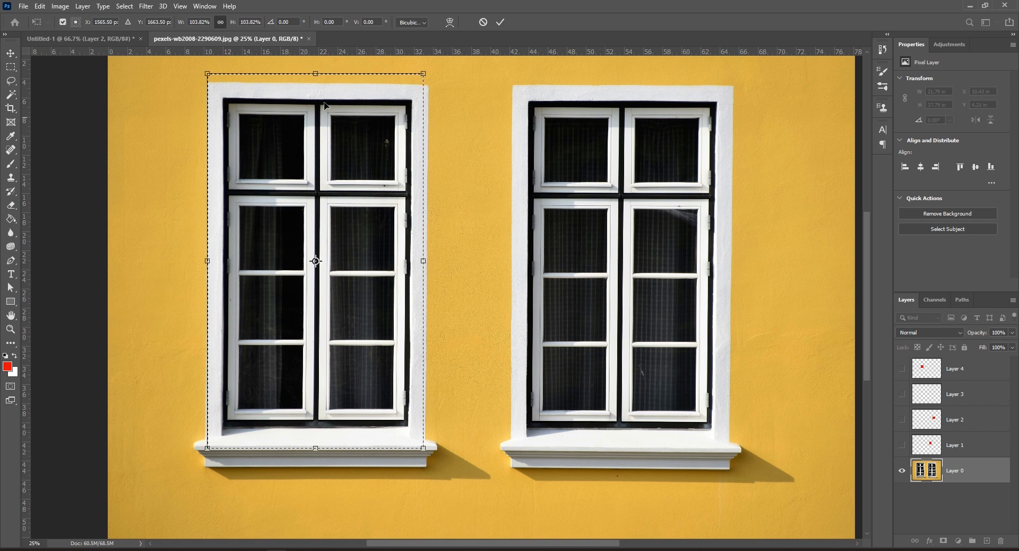
left_click_drag(315, 73, 316, 80)
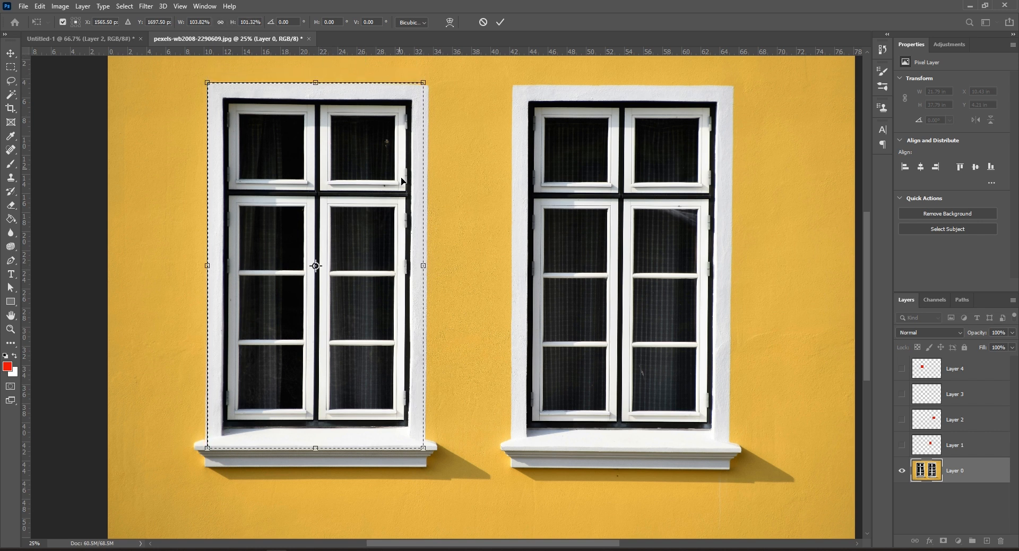
left_click_drag(425, 265, 429, 265)
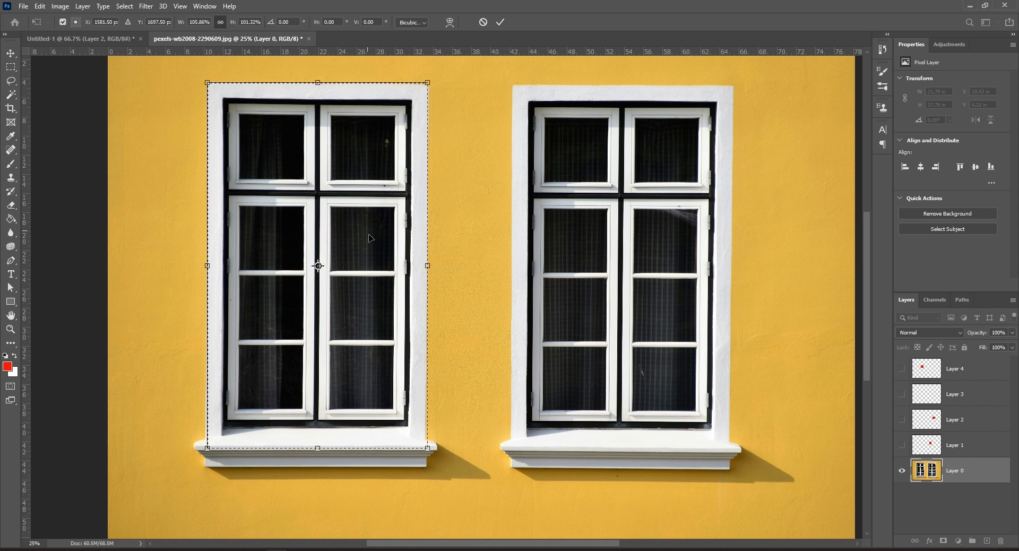
mouse_move(426, 266)
left_mouse_down()
mouse_move(460, 266)
mouse_move(427, 266)
left_mouse_up()
left_click_drag(323, 449, 318, 467)
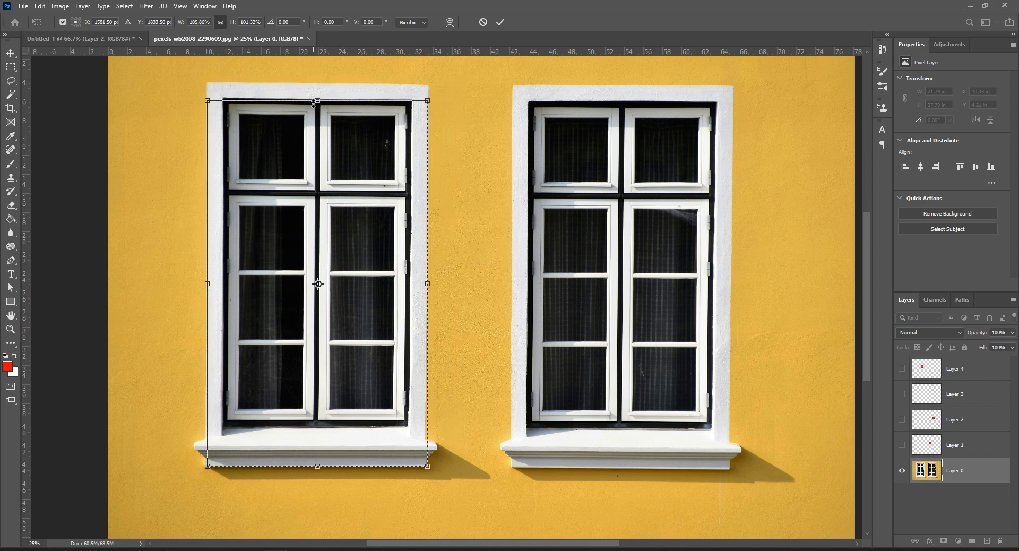
mouse_move(318, 100)
left_mouse_down()
mouse_move(317, 90)
mouse_move(323, 122)
mouse_move(330, 88)
left_mouse_up()
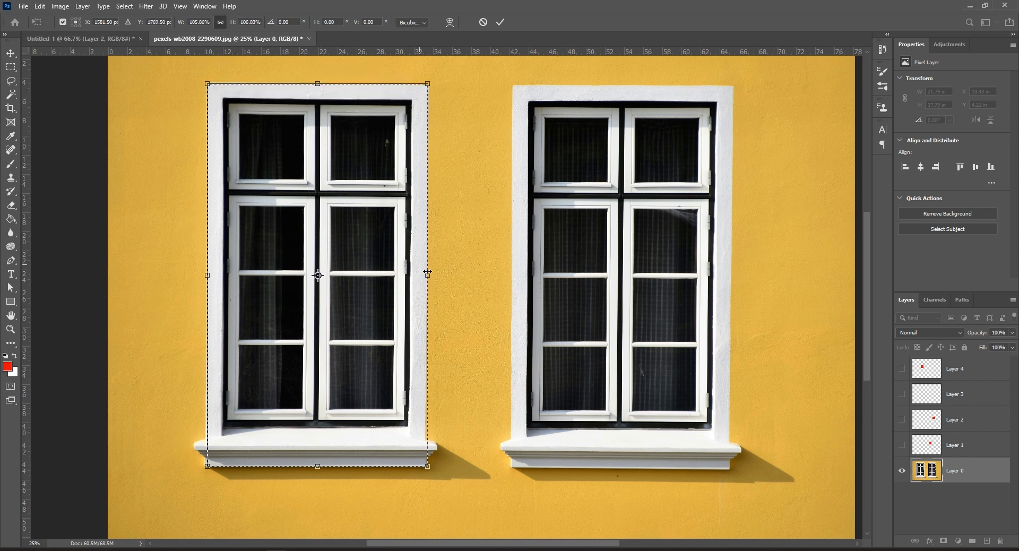
left_click_drag(427, 275, 413, 266)
left_click(500, 23)
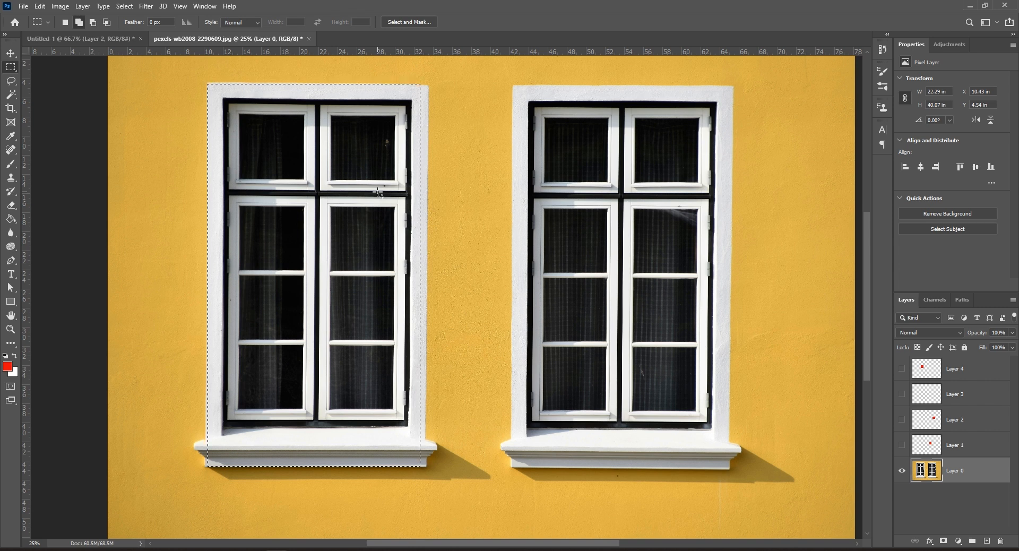
key("ctrl+d")
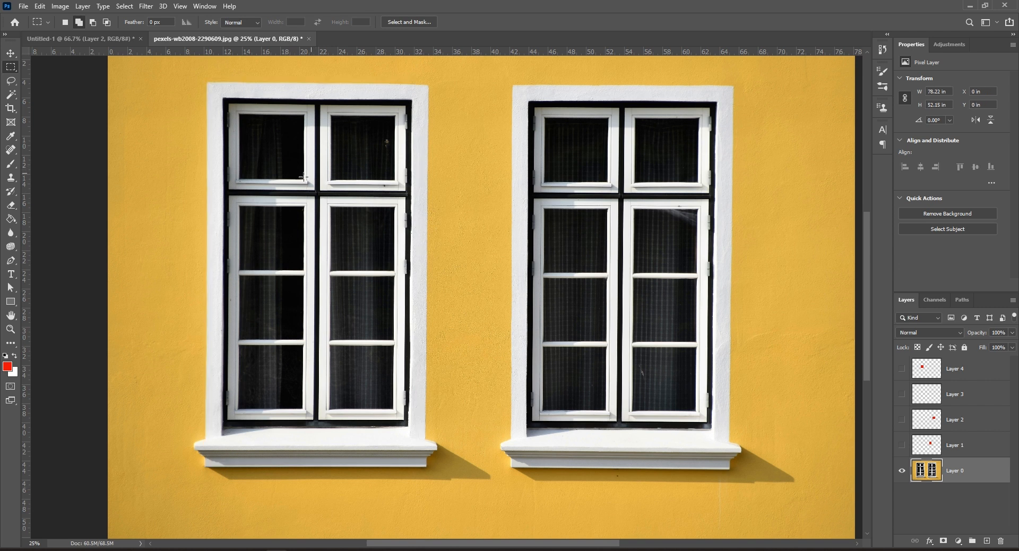
- Select the left-hand window, about 22.4 by 37.1 in, enlarge its pixels with Free Transform, and deselect it
left_click_drag(267, 163, 420, 435)
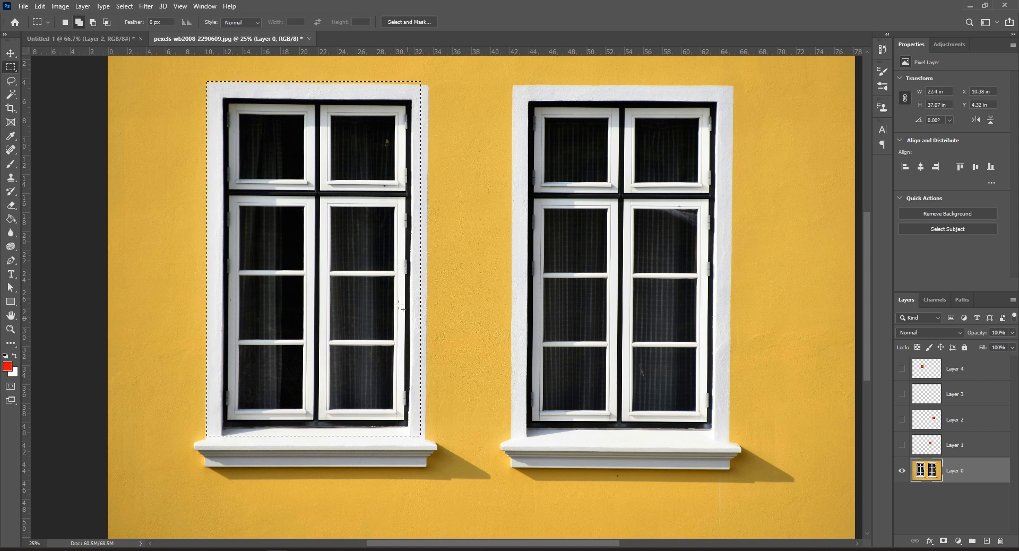
right_click(325, 170)
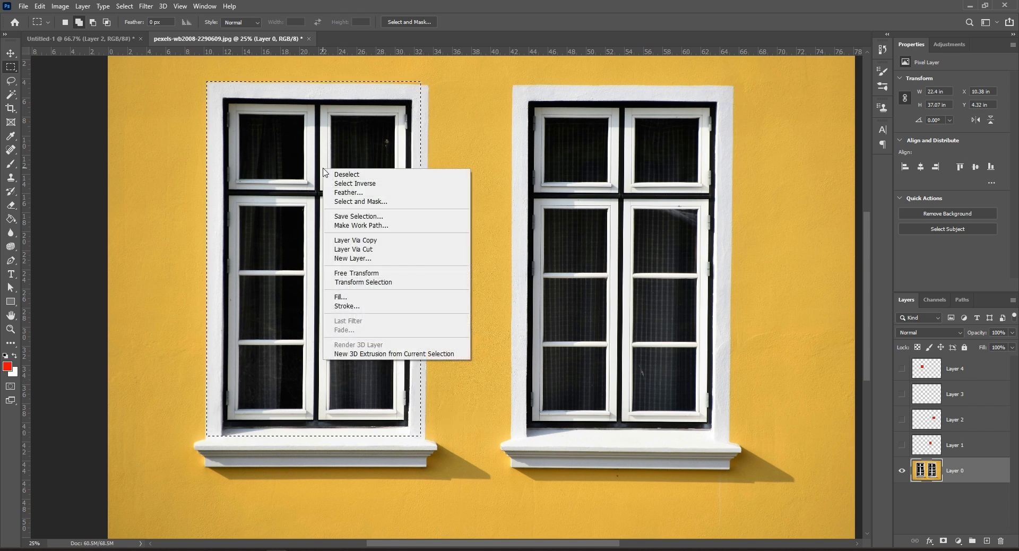
left_click(388, 274)
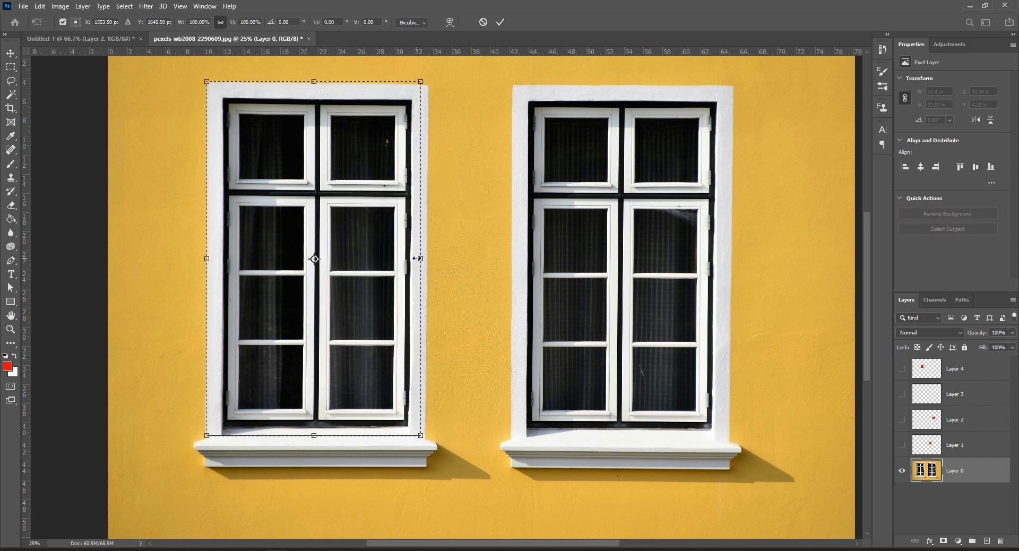
left_click_drag(419, 258, 470, 338)
key("Return")
key("m")
scroll(471, 342, "up", 2)
key("ctrl+d")
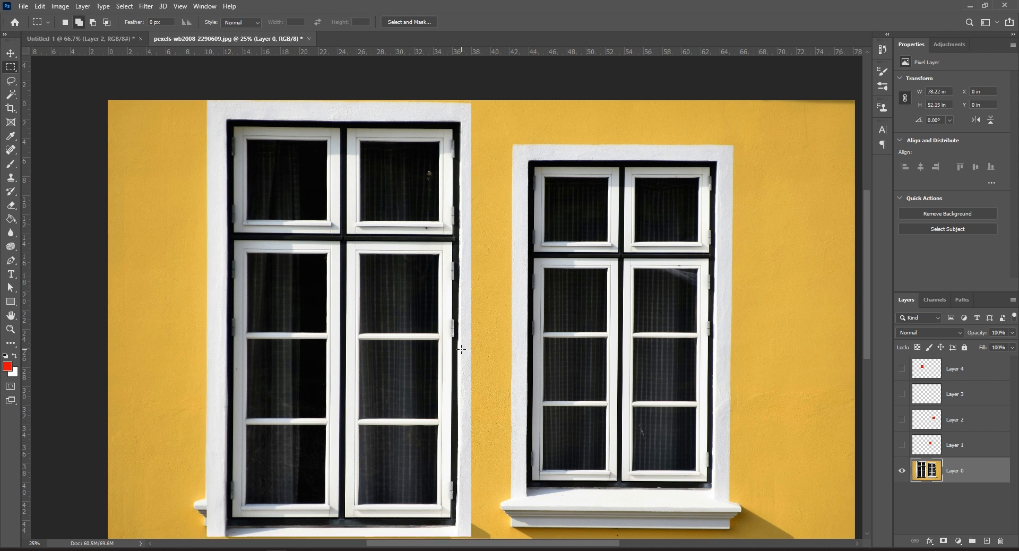
- Undo the Free Transform enlargement of the left-hand window and clear the selection
key("ctrl+z")
key("ctrl+z")
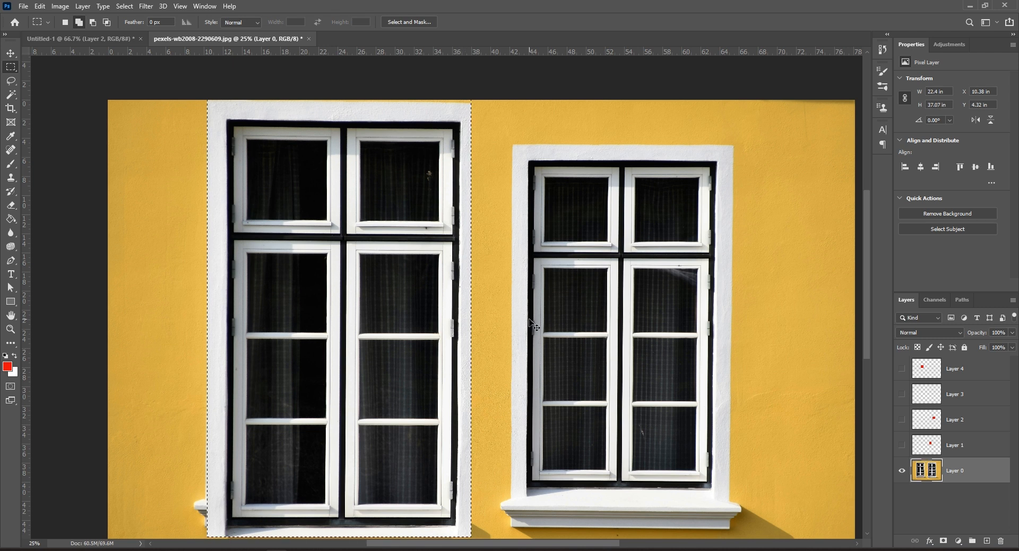
key("ctrl+d")
- Add a new layer above Layer 0 and draw a selection about 22.7 by 31.9 in over the left-hand window
left_click(987, 540)
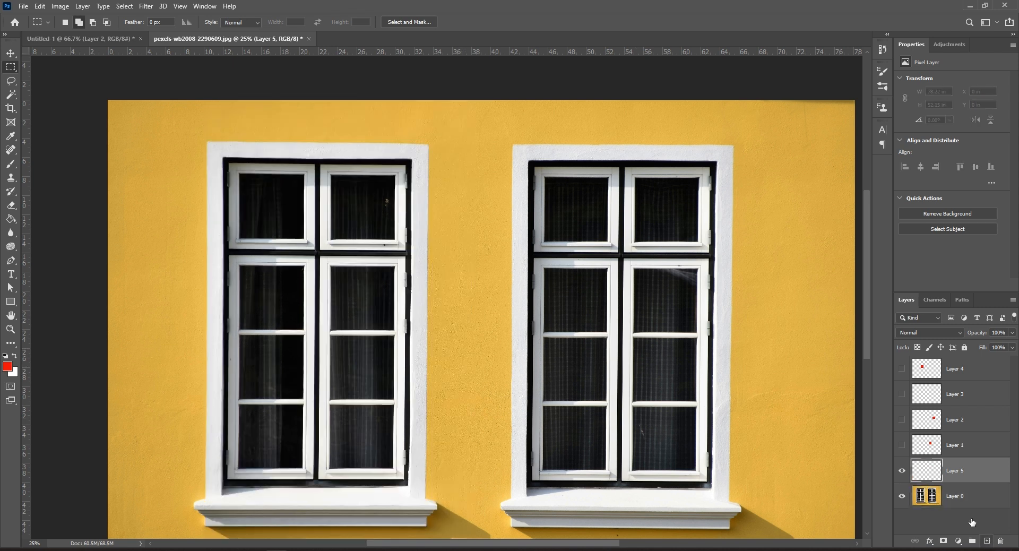
left_click_drag(211, 150, 430, 455)
- Try Free Transform on the selected area of the empty Layer 5, dismiss the alert, and make Layer 0 active
right_click(390, 331)
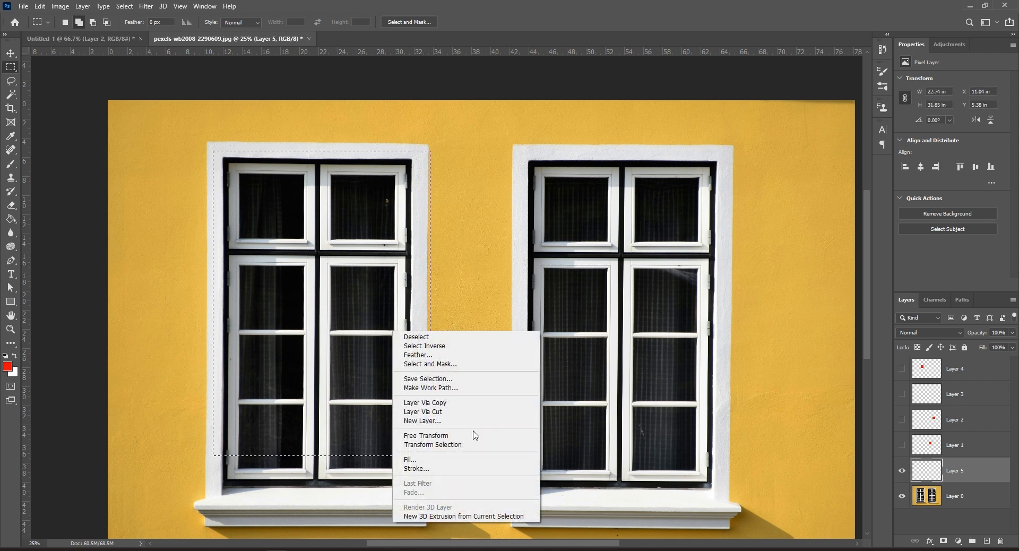
left_click(434, 438)
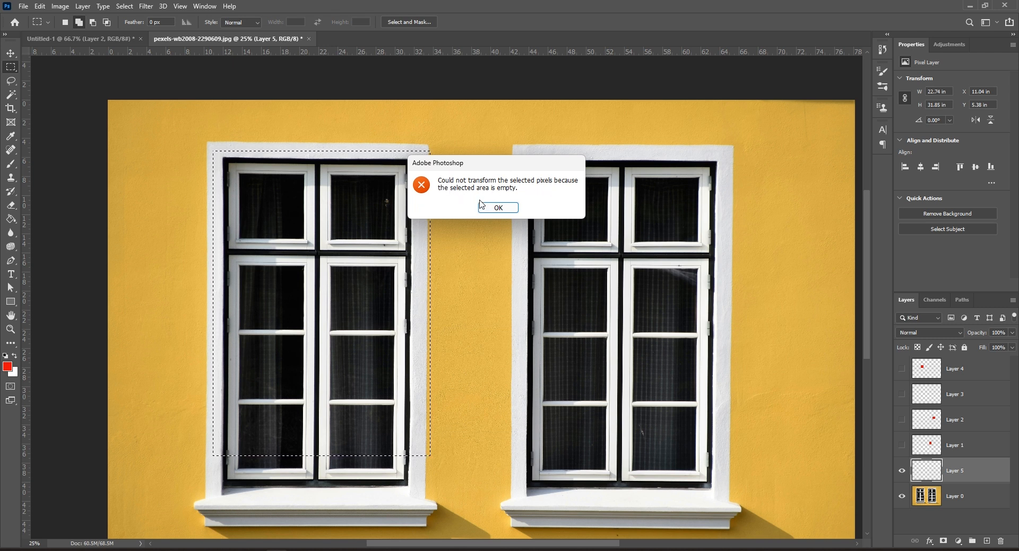
left_click(497, 207)
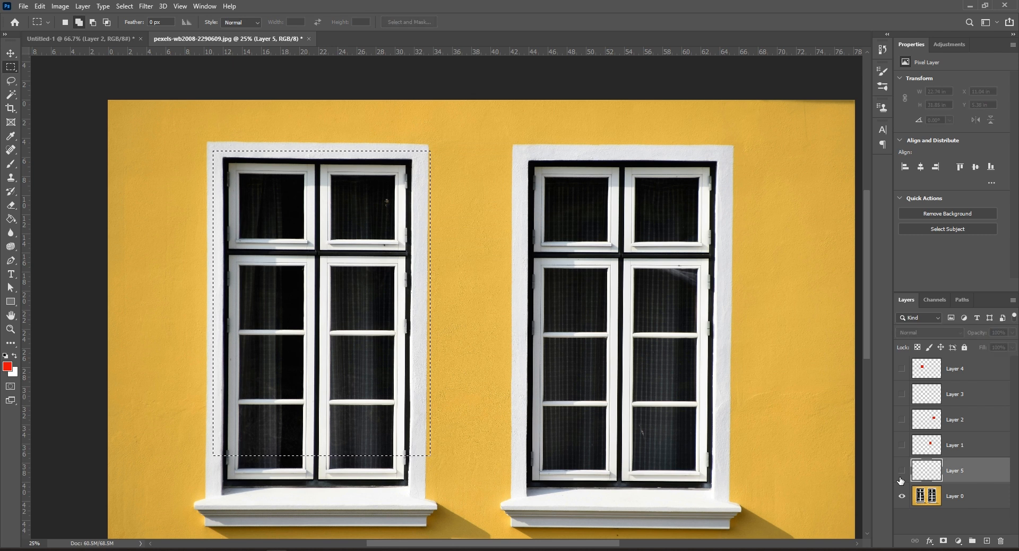
left_click(944, 493)
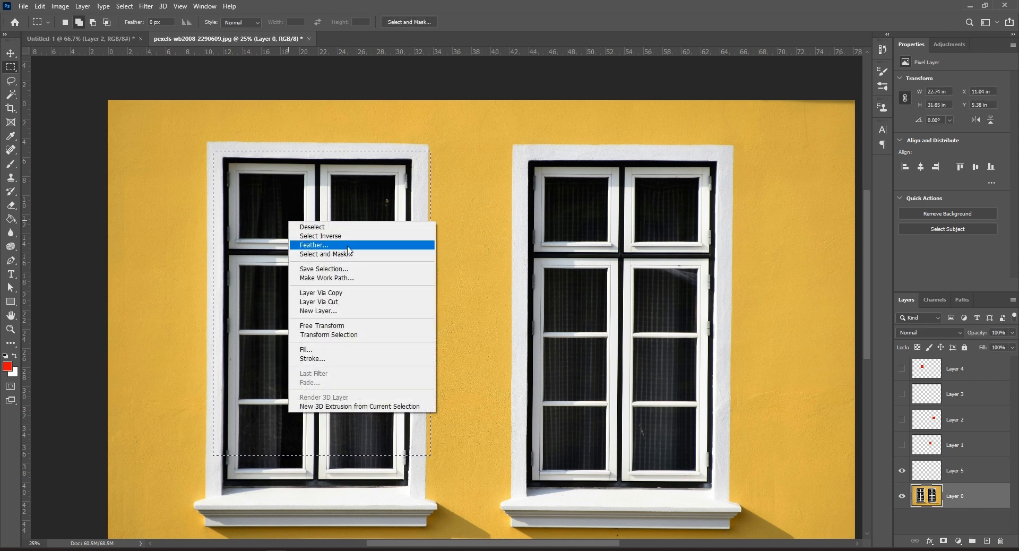
- Start Free Transform on the selected area of Layer 0, apply it without changes, and deselect the area
left_click(344, 326)
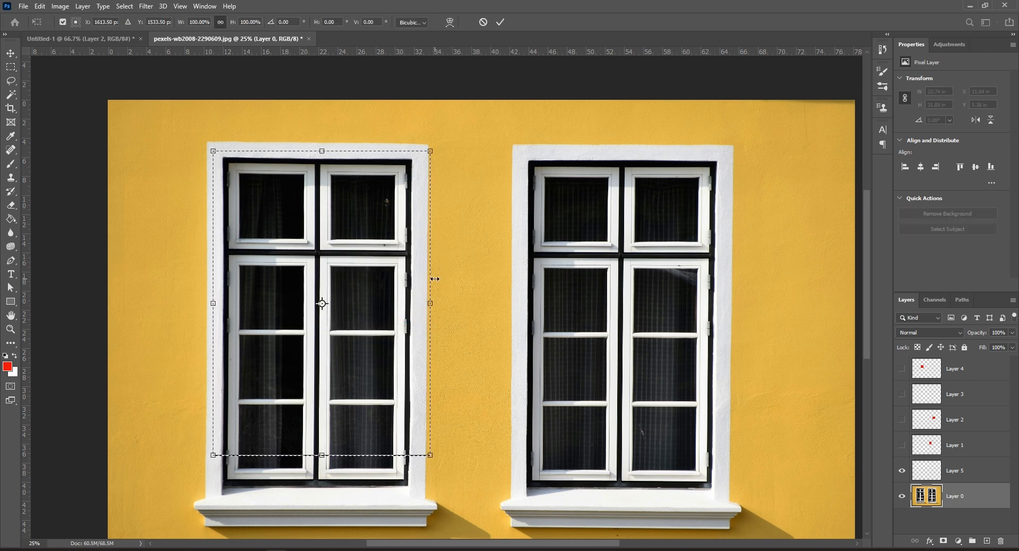
key("Return")
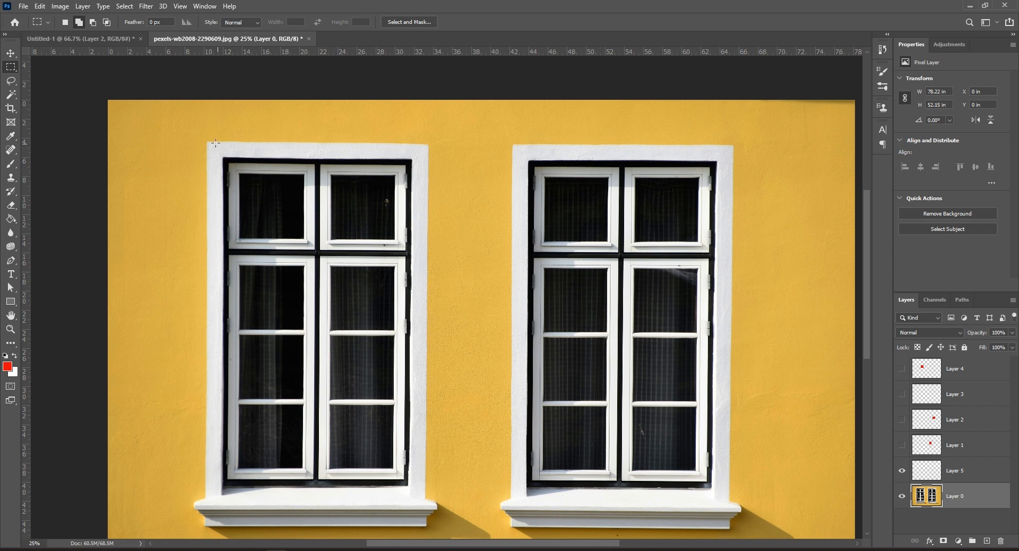
- Draw a selection about 23.3 by 25.7 in over the left-hand window and deselect it
left_click_drag(213, 149, 427, 387)
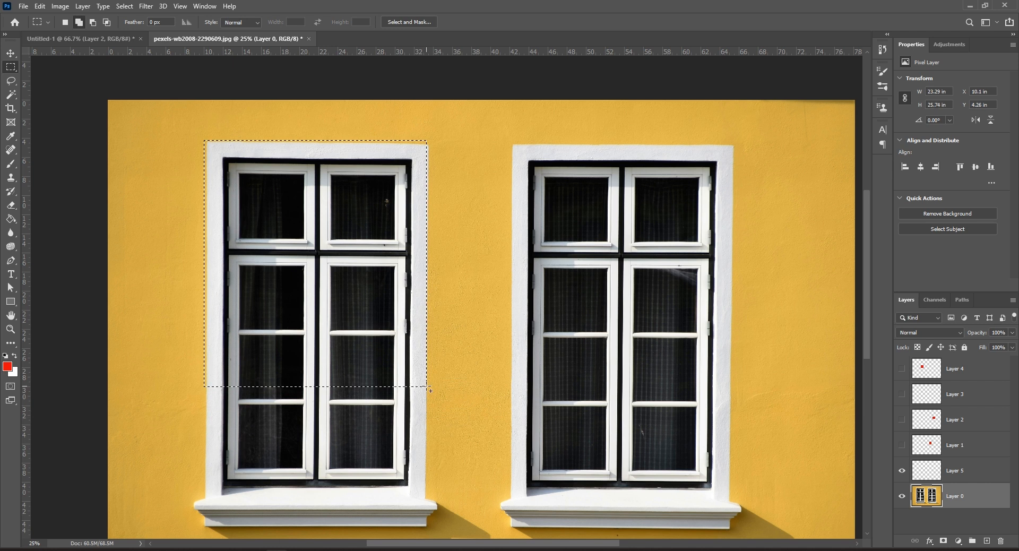
right_click(287, 217)
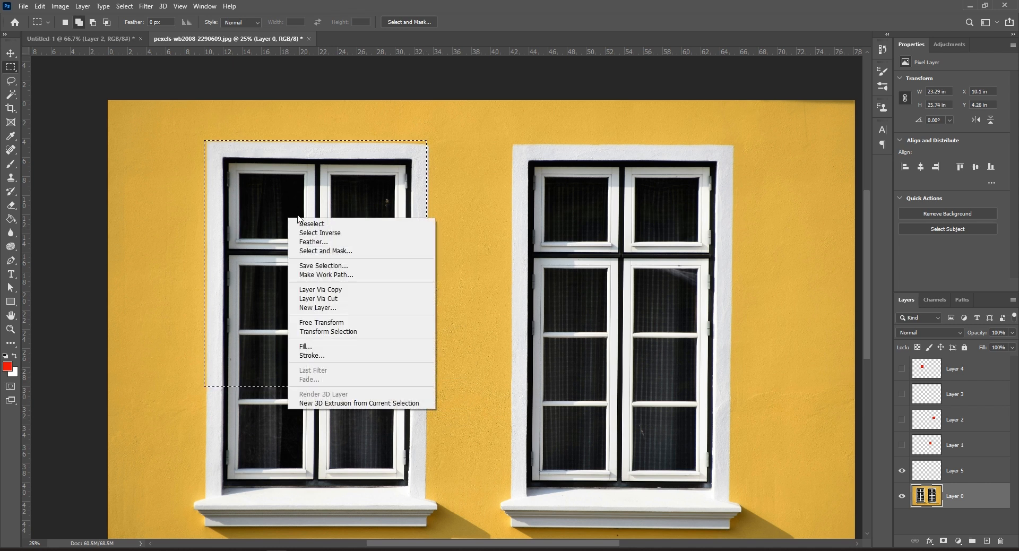
left_click(341, 225)
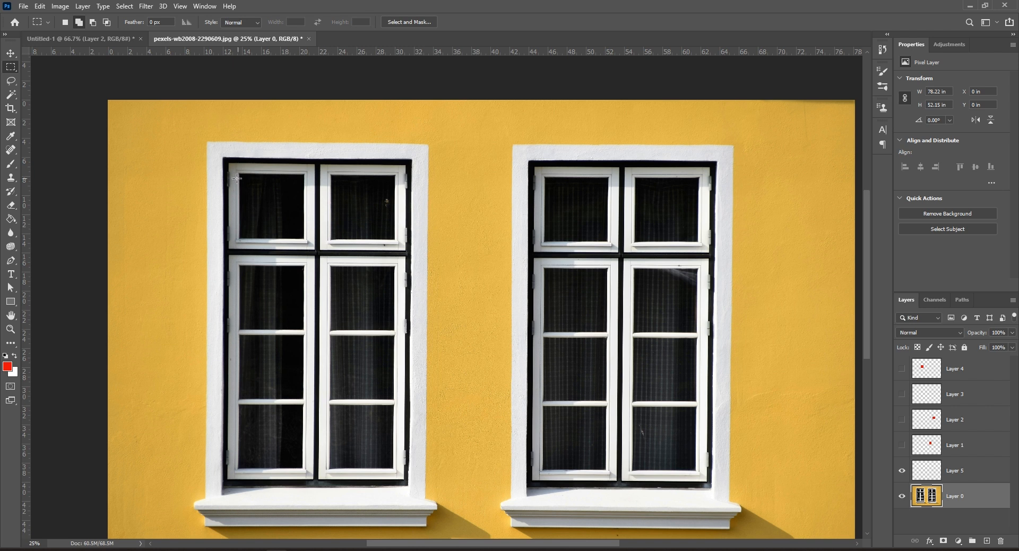
- Select an area about 23.5 by 25.8 in over the left-hand window, invert the selection, and clear it
left_click_drag(202, 145, 427, 393)
right_click(335, 269)
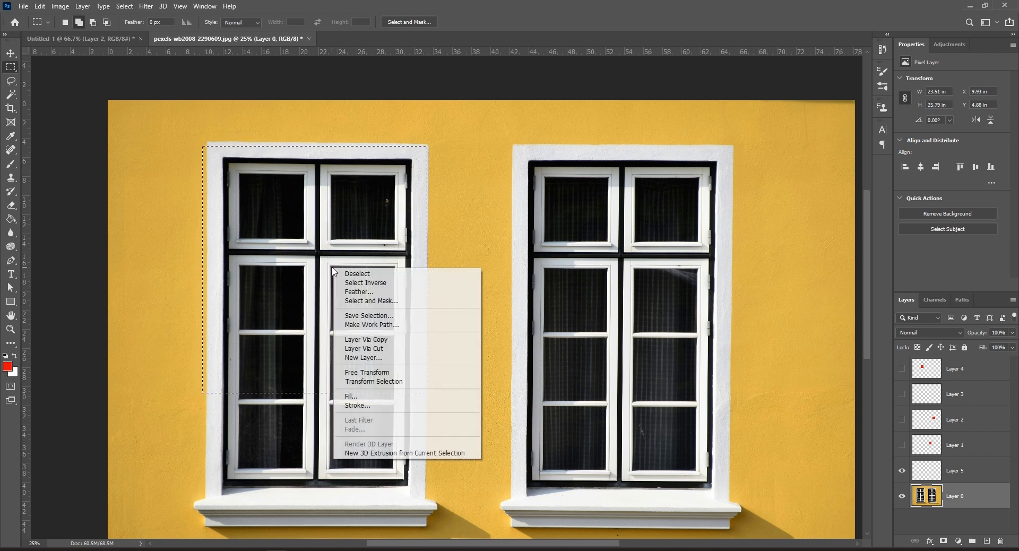
left_click(383, 283)
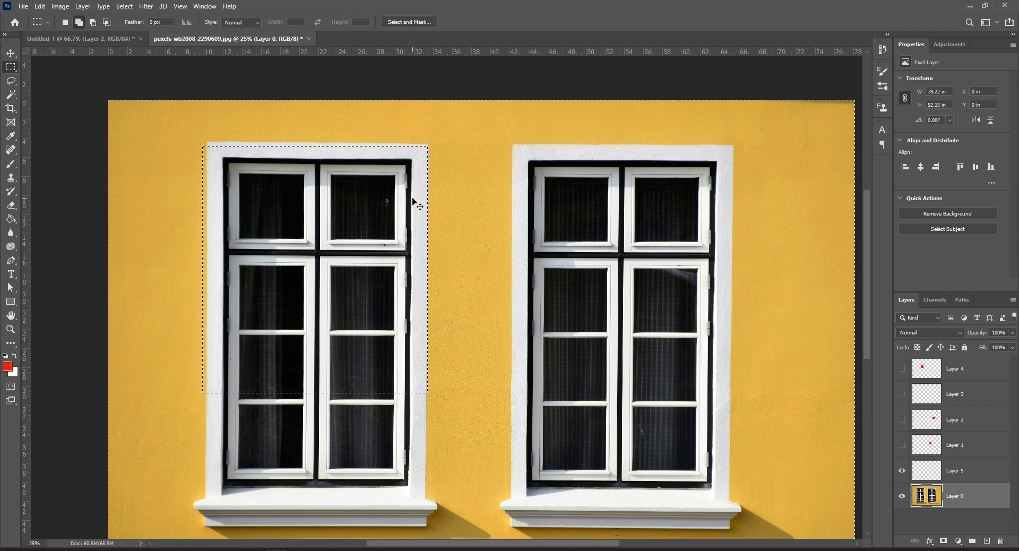
left_click(289, 189)
- Select an area about 24.2 by 26.1 in over the left-hand window, feather it by 5 pixels, and deselect it
left_click_drag(208, 144, 439, 393)
right_click(314, 225)
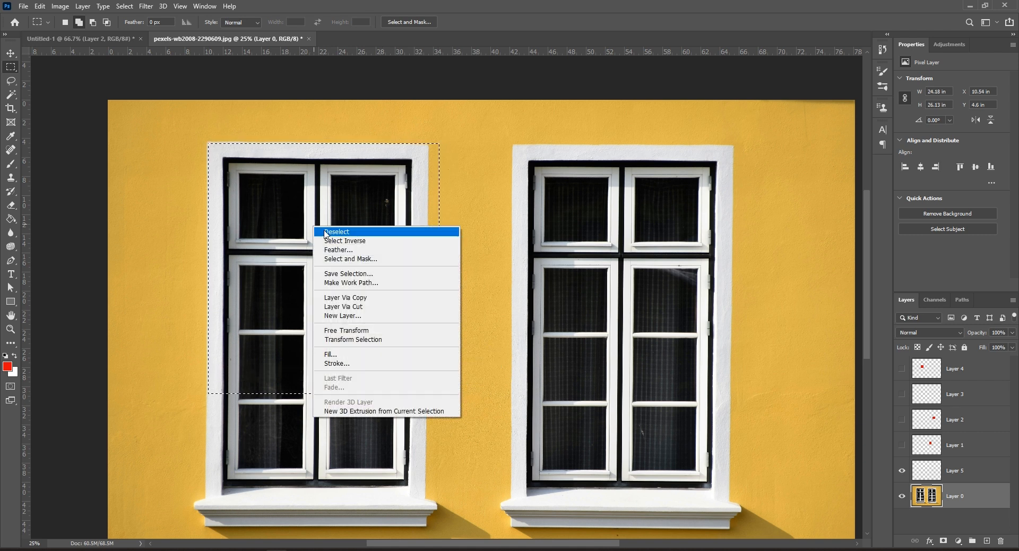
left_click(387, 250)
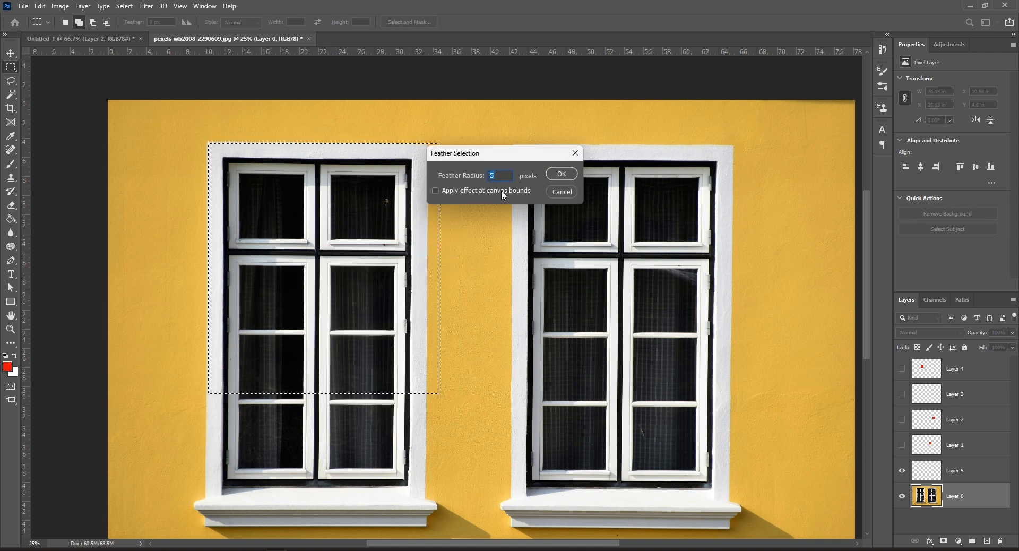
left_click(561, 174)
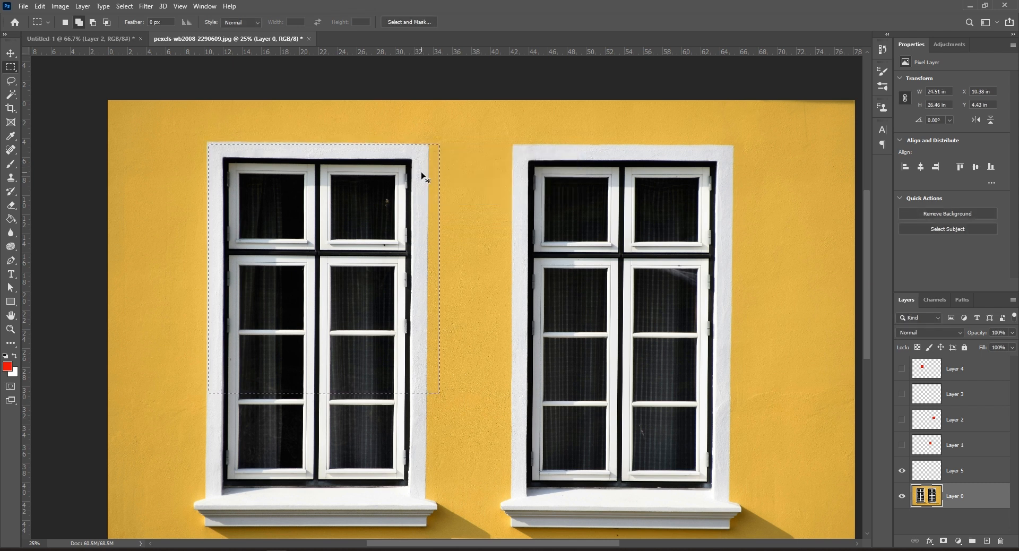
key("ctrl+d")
left_click_drag(201, 137, 458, 374)
right_click(384, 243)
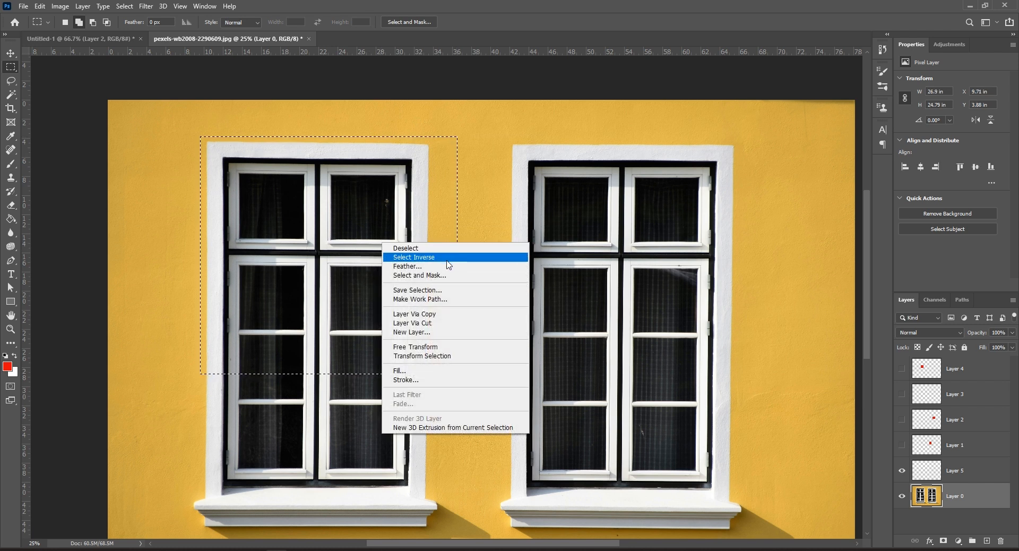
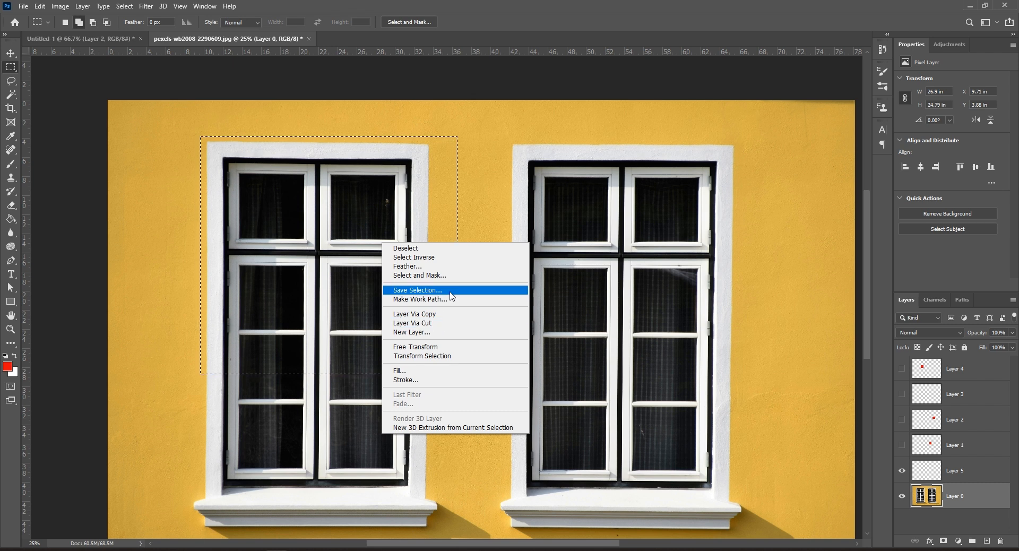
left_click(242, 283)
left_click(264, 269)
- Select the upper-left pane of the left-hand window's lower section, about 6.7 by 7.1 in, and save it to a new channel named windiw-save
left_click_drag(241, 263, 304, 332)
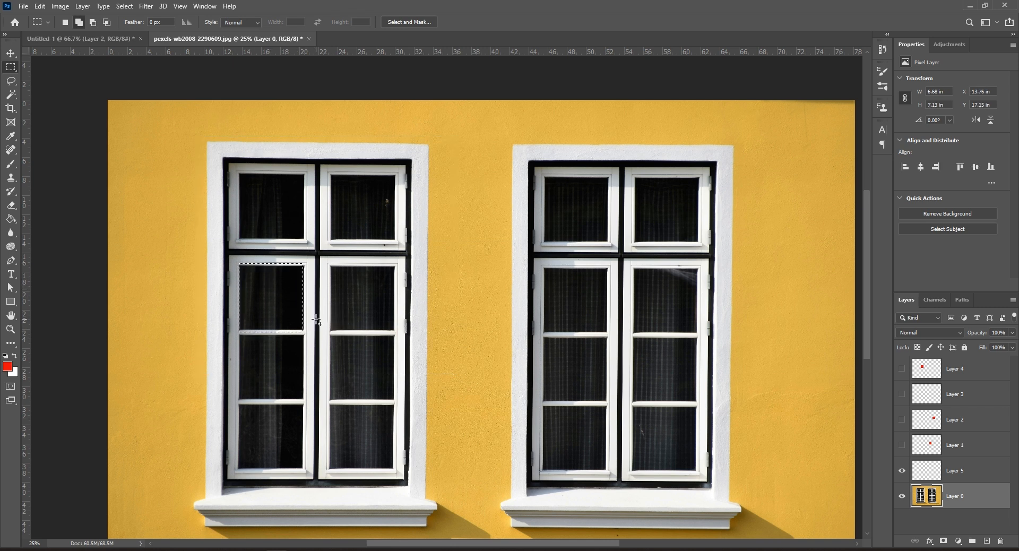
right_click(284, 301)
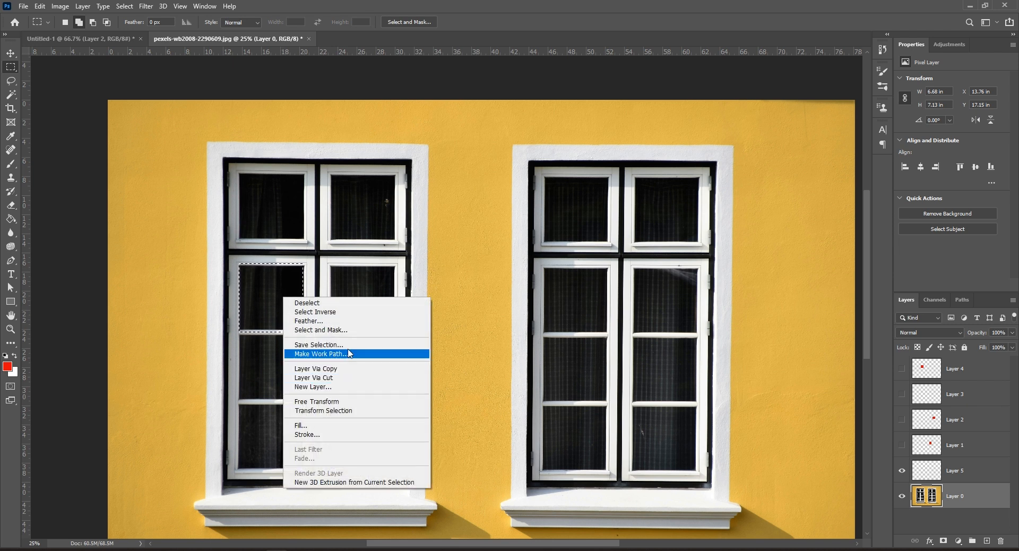
left_click(345, 344)
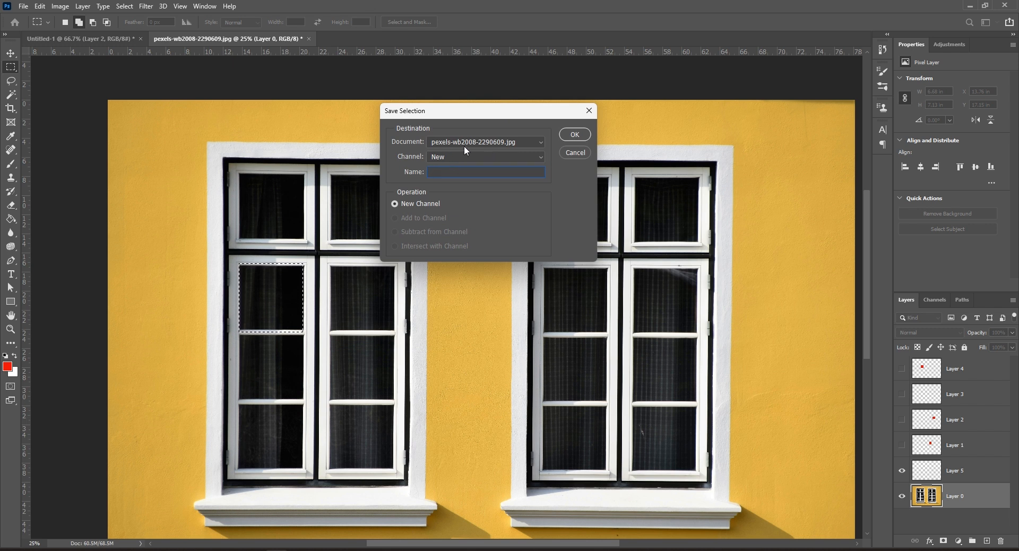
left_click(494, 155)
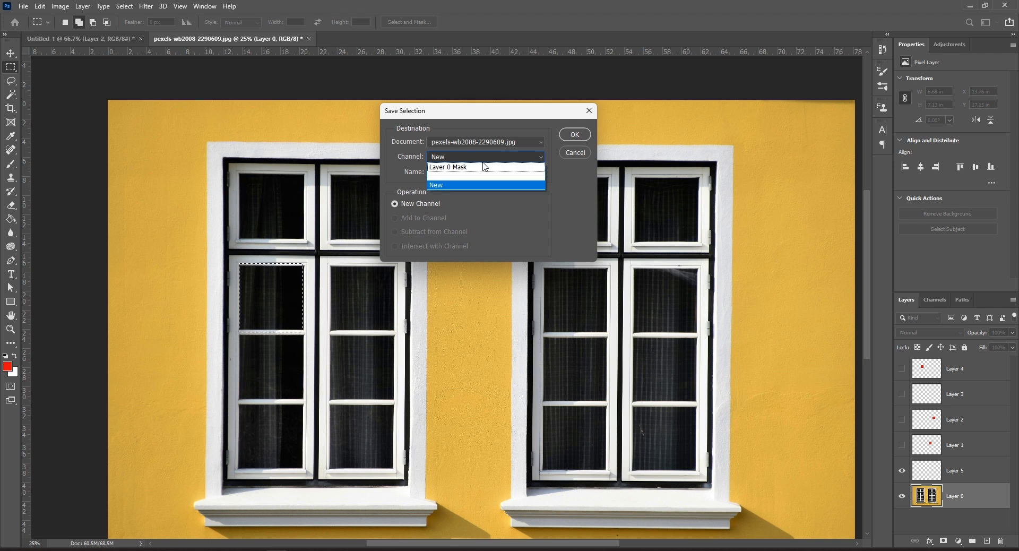
left_click(479, 160)
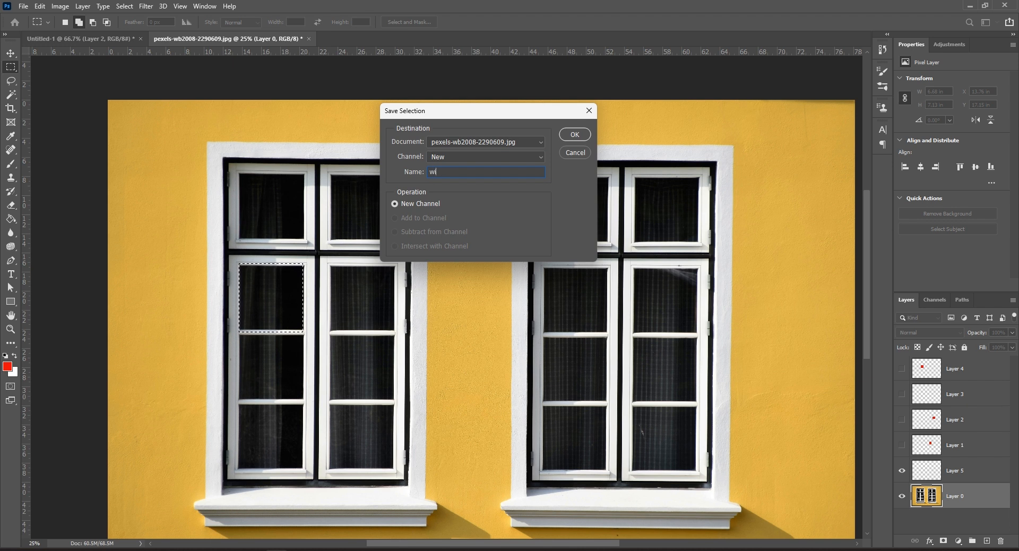
type("windiw-s")
key("Return")
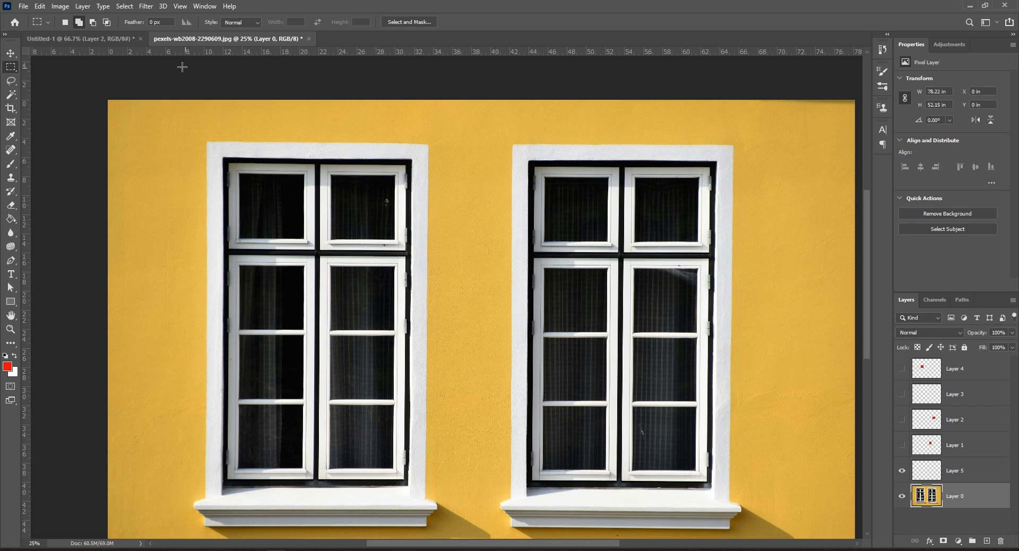
- Load the saved windiw-save channel as a new selection
left_click(125, 7)
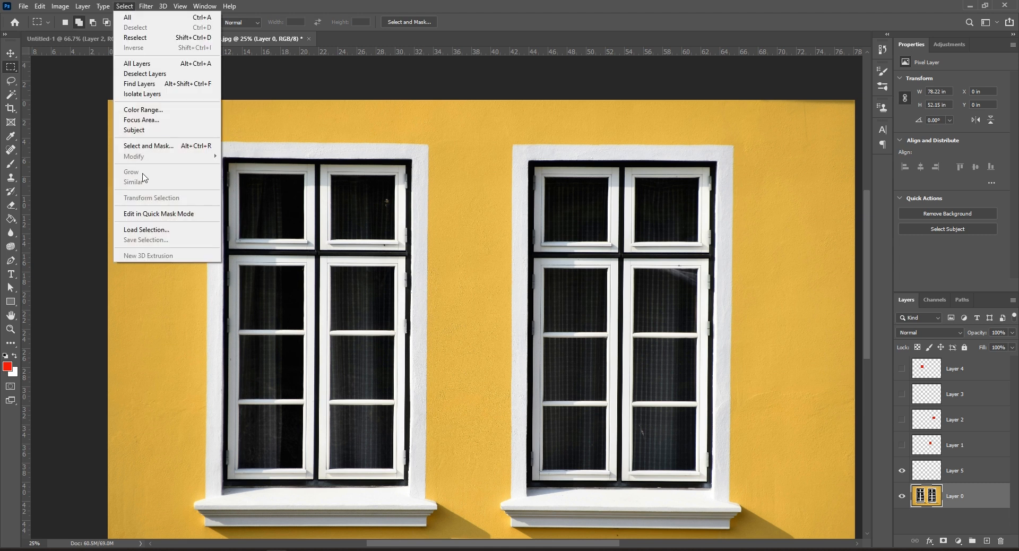
left_click(148, 231)
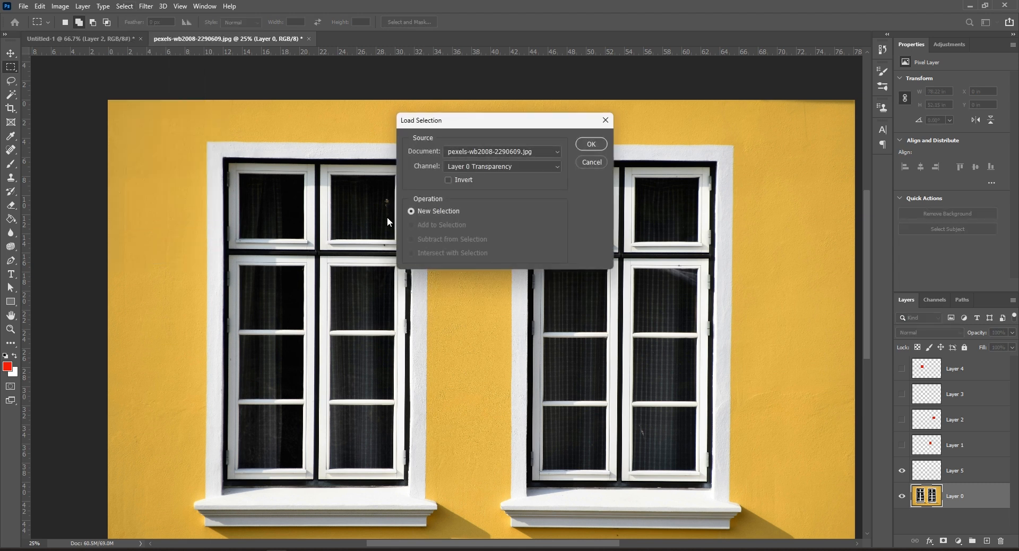
left_click(527, 167)
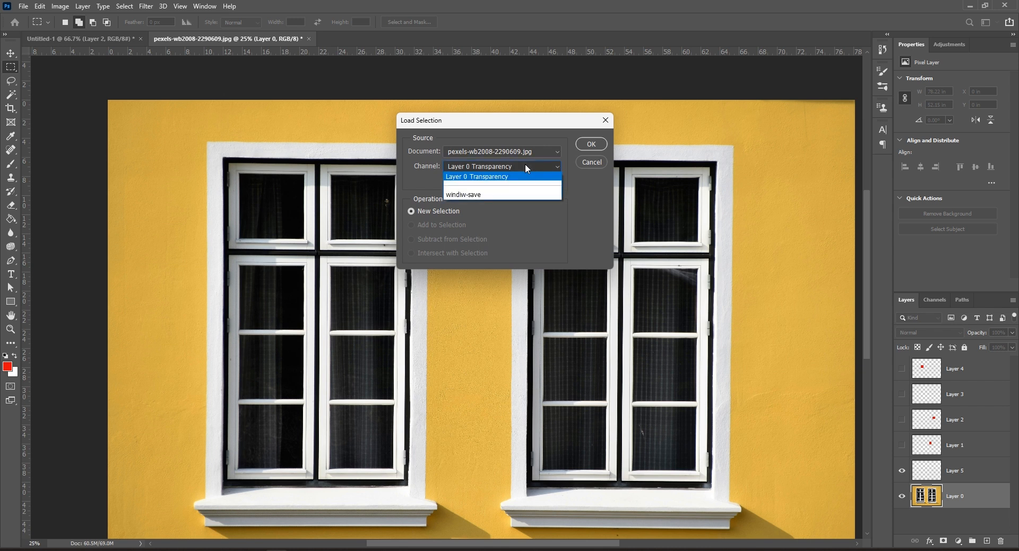
left_click(484, 196)
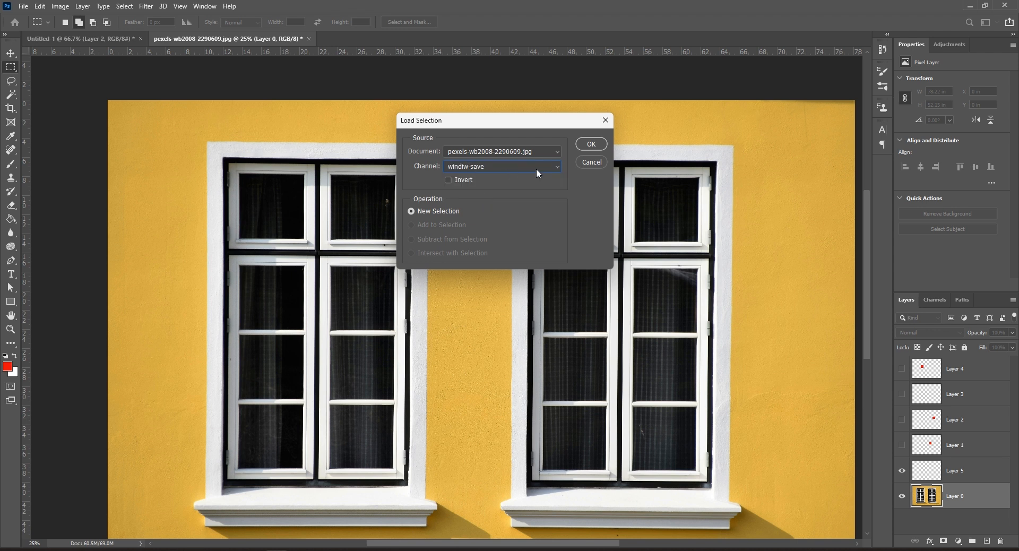
left_click(590, 144)
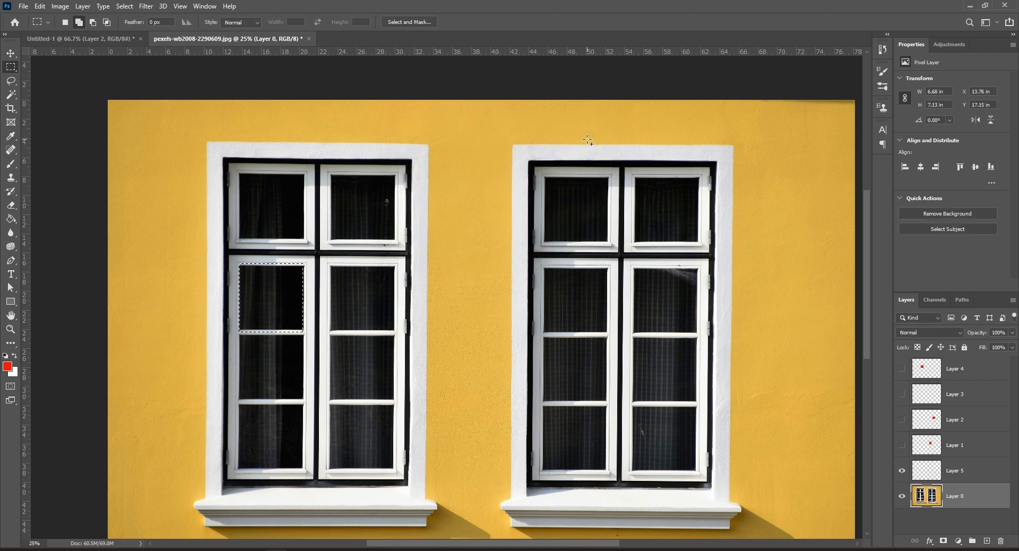
- Replace the selection with one about 22.2 by 27.7 in over the left-hand window and copy it to a new layer
left_click(384, 259)
left_click_drag(209, 143, 421, 408)
right_click(323, 242)
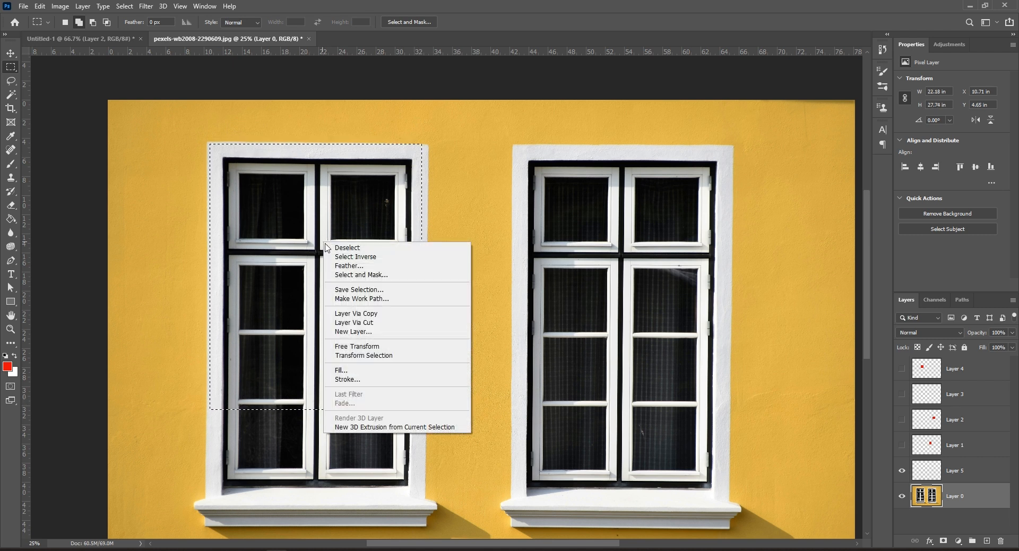
left_click(375, 314)
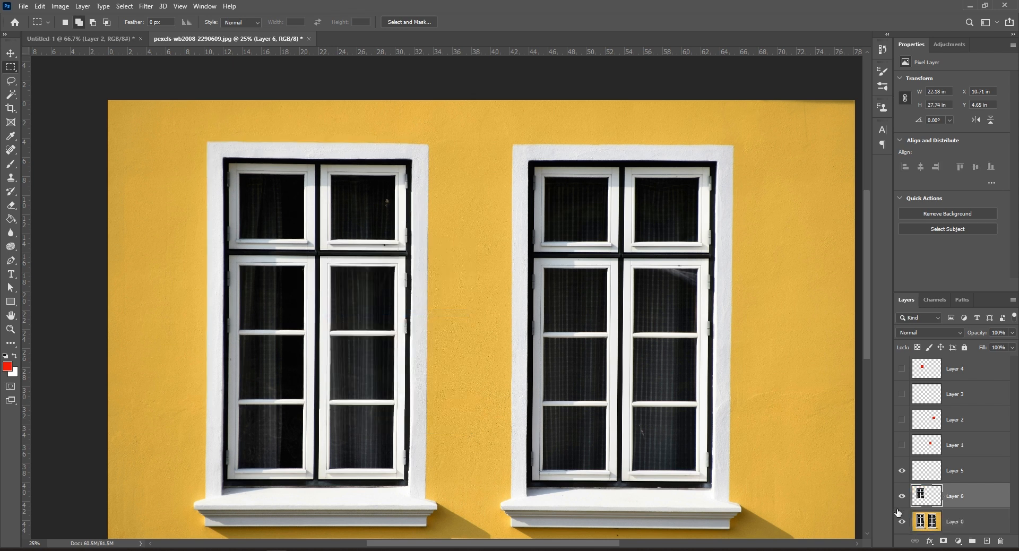
- Hide and show Layer 0 to check the copied window piece, and undo the Layer Via Copy
left_click(902, 521)
left_click(902, 521)
key("ctrl+z")
- Cut the selected window area to a new layer and toggle Layer 0's visibility to inspect the separated piece
right_click(356, 235)
left_click(404, 317)
left_click(901, 522)
left_click(901, 522)
- Start deleting Layer 6, decline the deletion, and undo the Layer Via Cut
left_click(1000, 541)
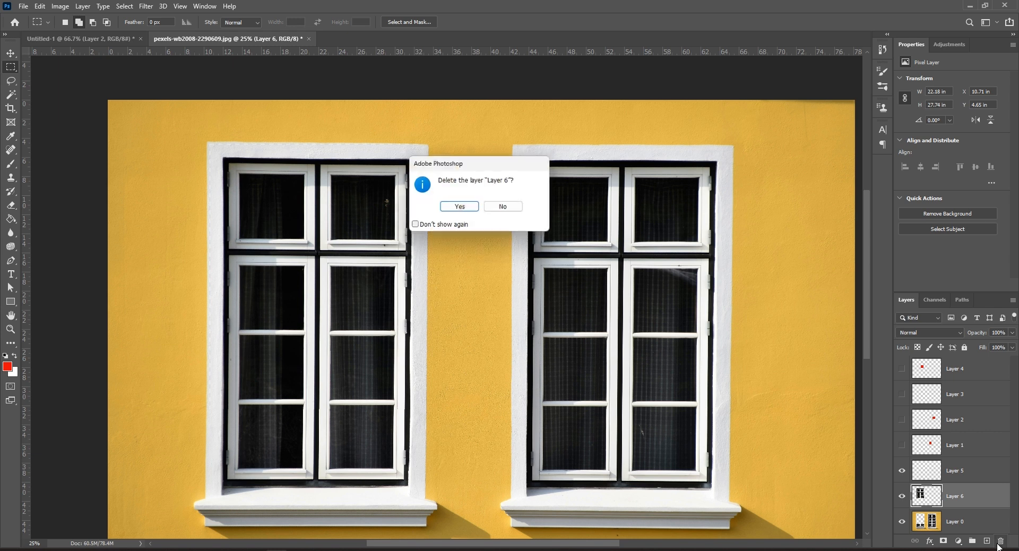
left_click(509, 208)
key("ctrl+e")
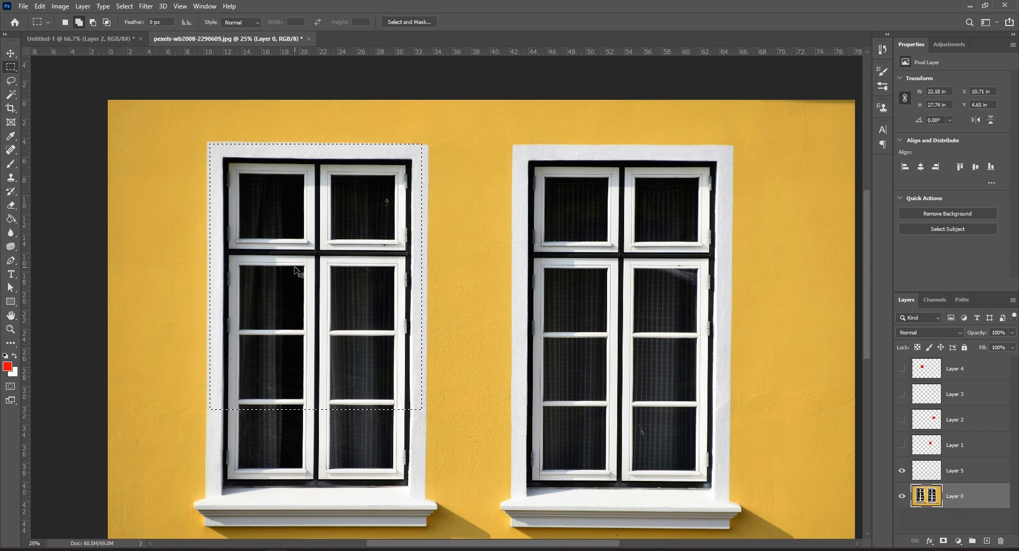
- Cut an area about 14.4 by 21.1 in from inside the left-hand window and paste it as a new layer
left_click_drag(243, 208, 381, 409)
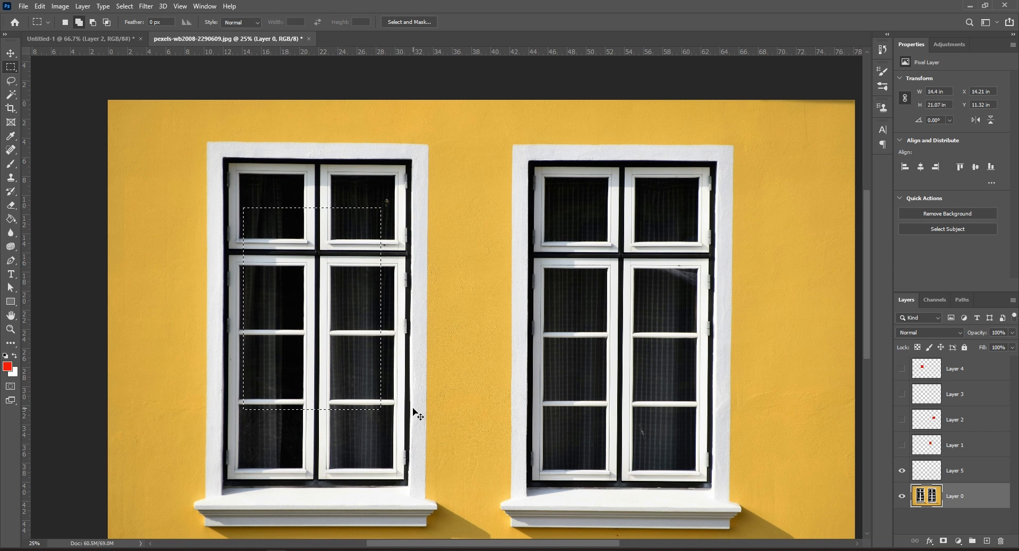
key("Delete")
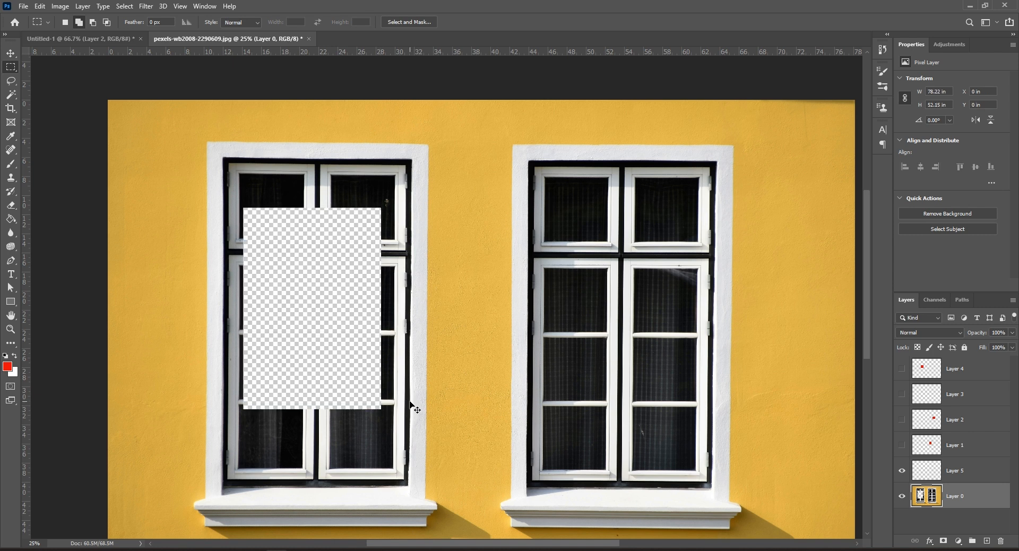
key("ctrl+v")
- Move the pasted piece back over the hole in the left-hand window, and undo the move, paste and cut
key("v")
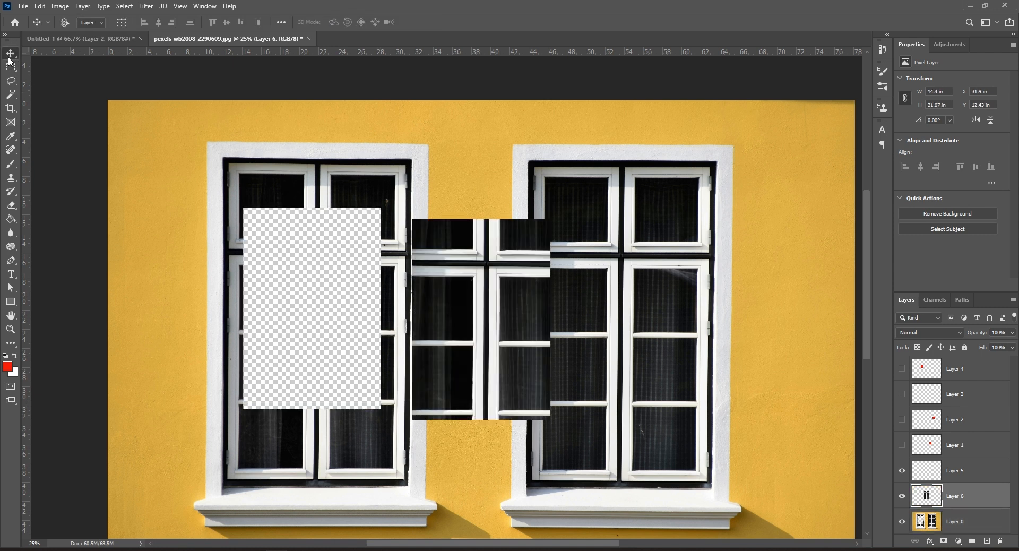
left_click_drag(532, 373, 352, 350)
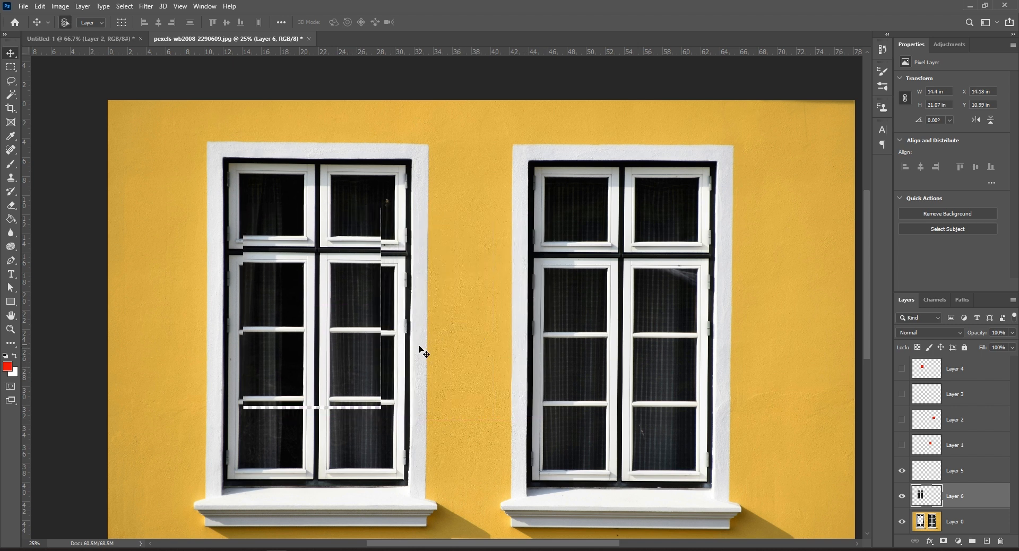
key("ctrl+z")
key("ctrl+z")
key("ctrl+z")
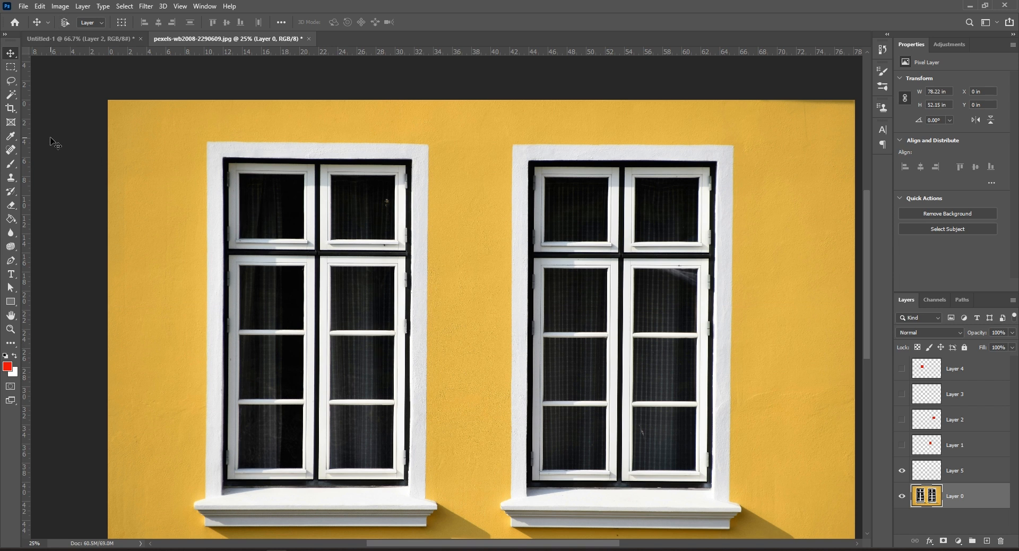
- Draw a rectangular marquee selection about 18.07 by 25.01 in over the left-hand window's panes
left_click(10, 71)
left_click_drag(230, 190, 403, 430)
left_click(144, 6)
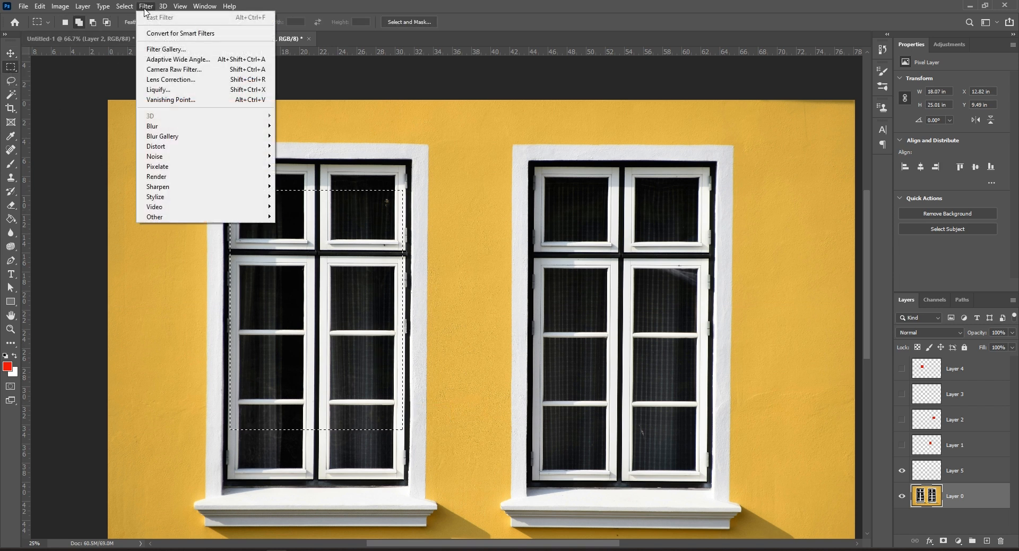
mouse_move(126, 8)
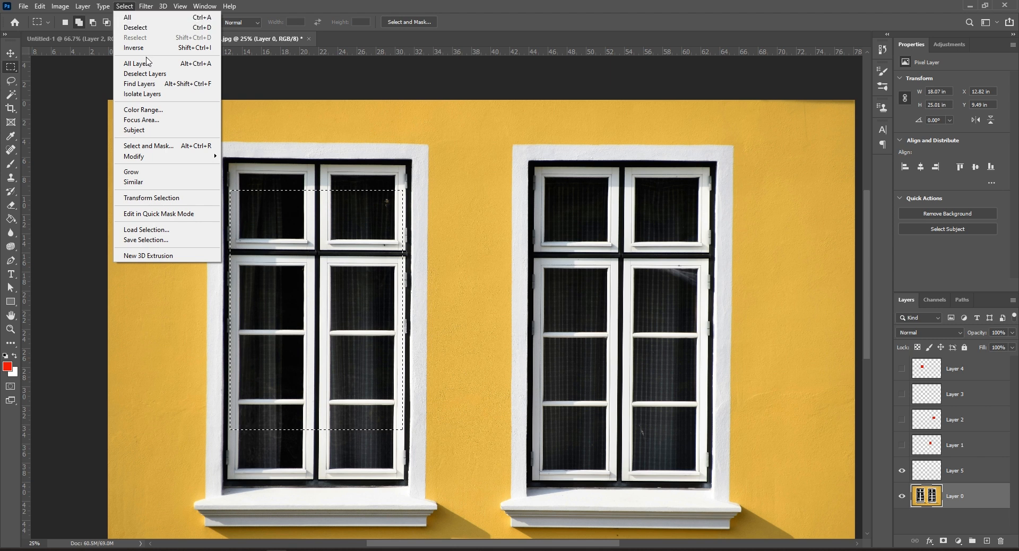
left_click(414, 390)
- Apply a 4 px red stroke centered on the window selection's edge and inspect the outline up close
right_click(372, 305)
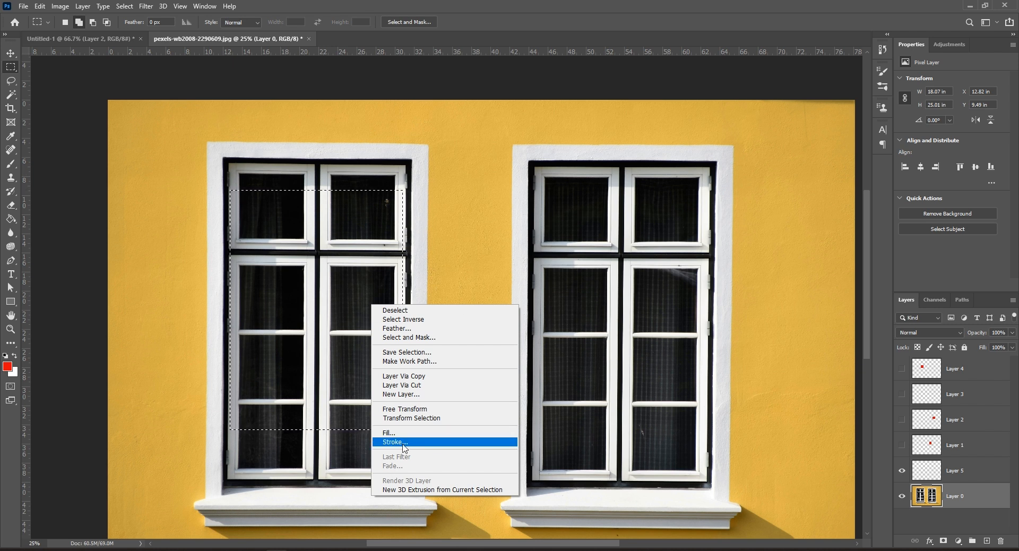
left_click(427, 441)
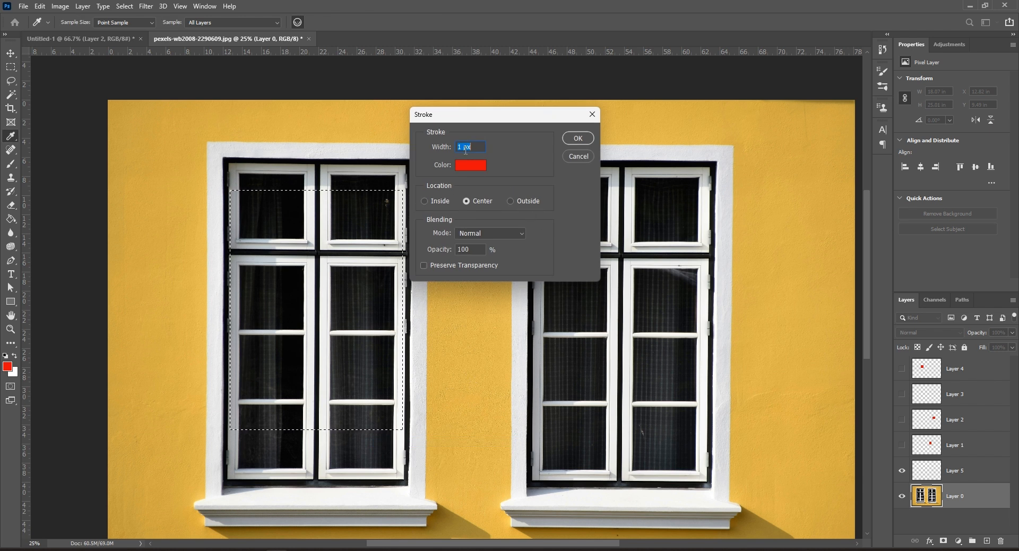
type("4")
left_click(578, 138)
key("ctrl+plus")
key("ctrl+plus")
left_click_drag(407, 384, 678, 171)
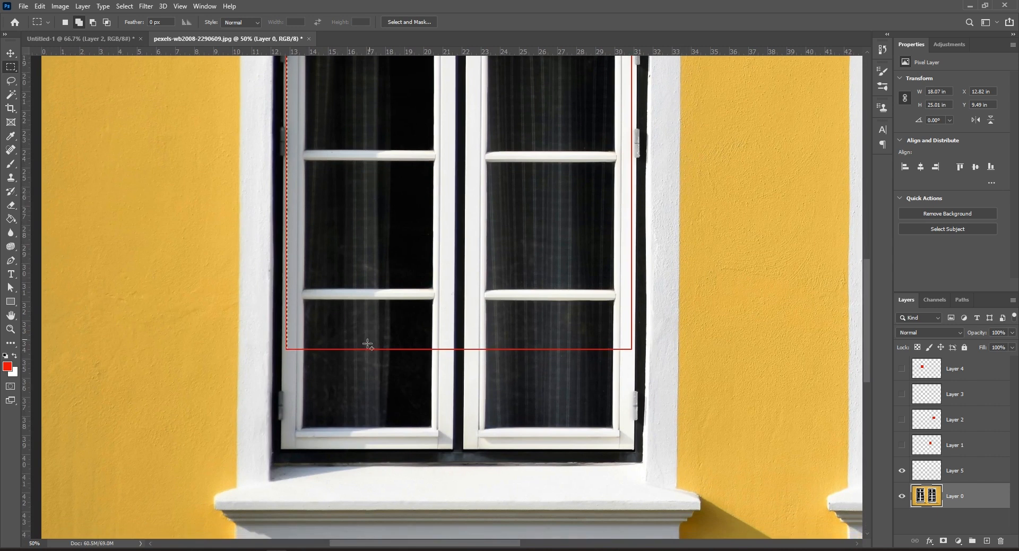
key("ctrl+plus")
key("ctrl+plus")
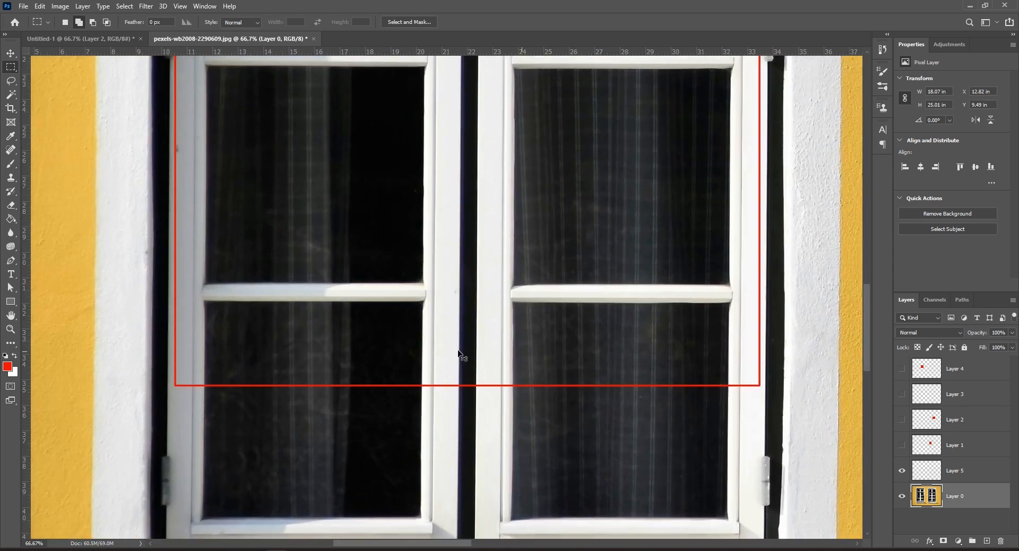
left_click_drag(239, 375, 691, 328)
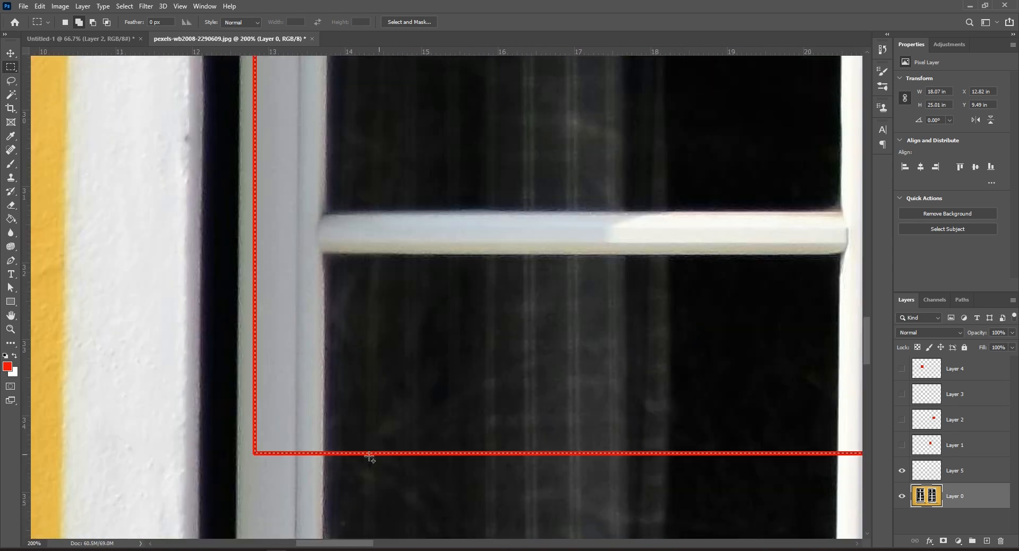
- Deselect to inspect the thin red outline, and undo the deselection and the stroke
key("ctrl+d")
key("ctrl+minus")
key("ctrl+minus")
left_click_drag(461, 310, 395, 535)
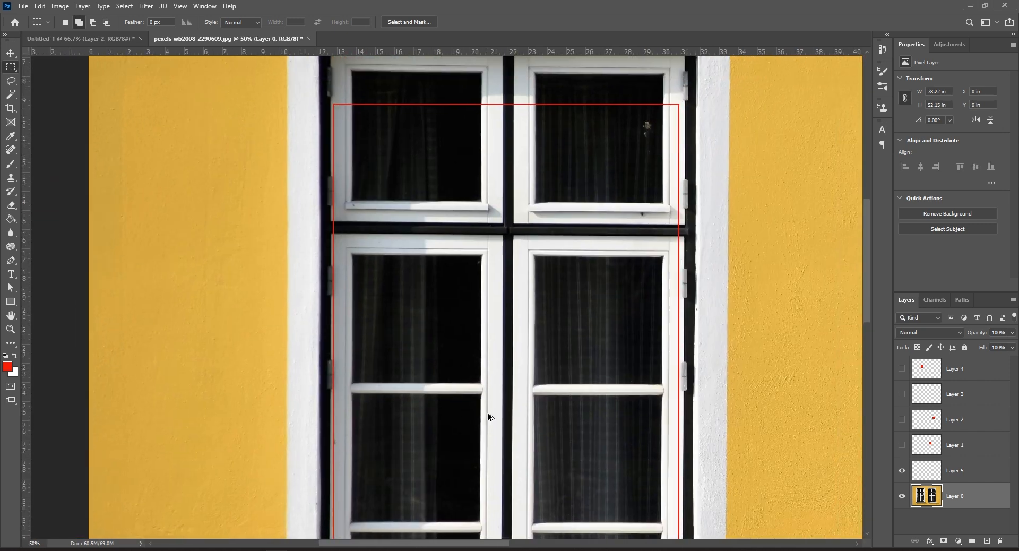
key("ctrl+shift+d")
key("ctrl+minus")
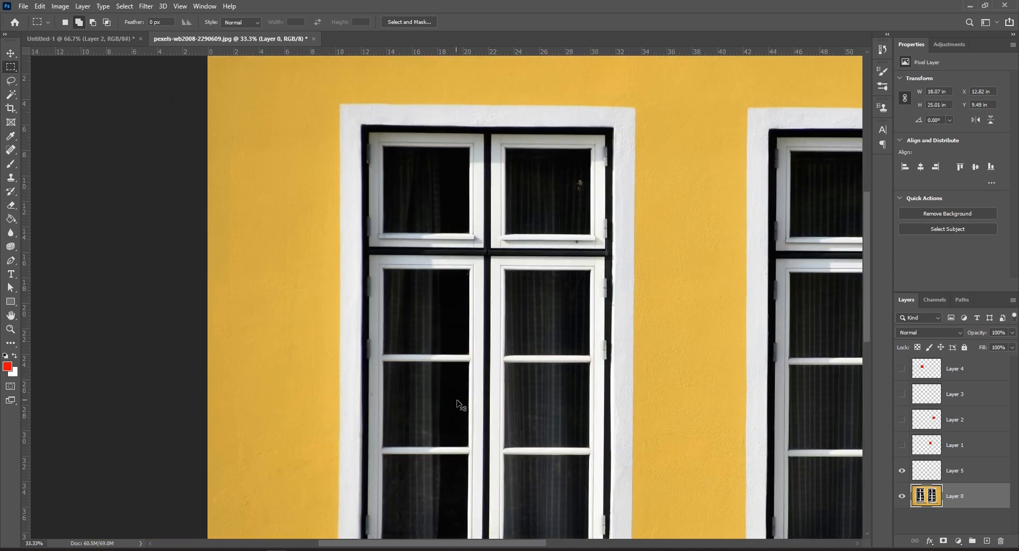
key("ctrl+minus")
- Apply a thicker red stroke centered on the edge of the restored window selection
right_click(446, 249)
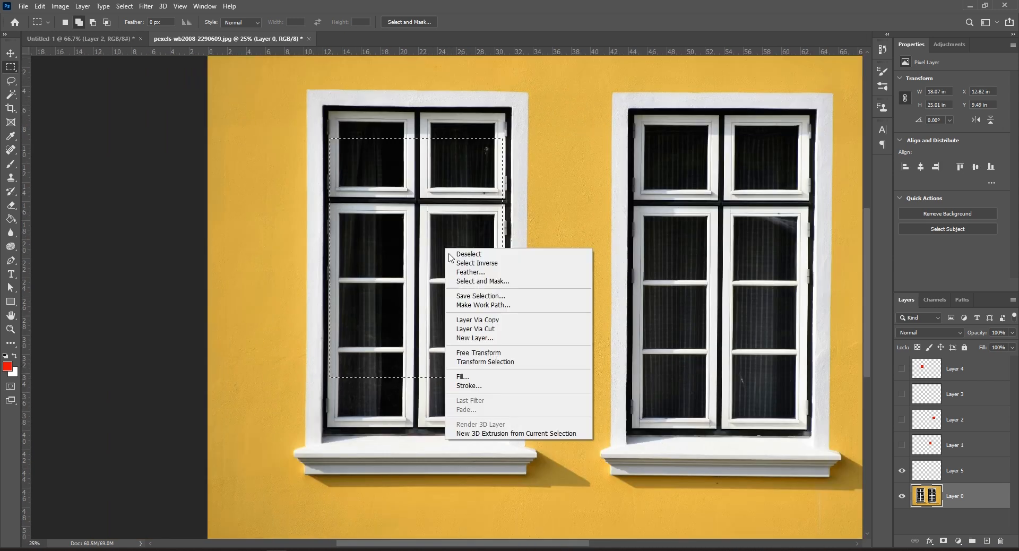
left_click(482, 388)
left_click(464, 147)
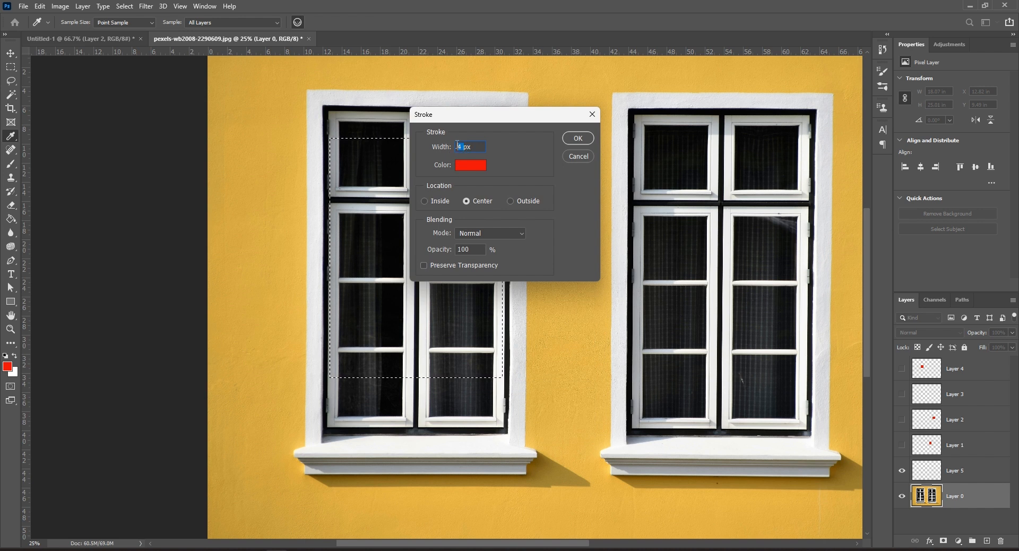
left_click(578, 138)
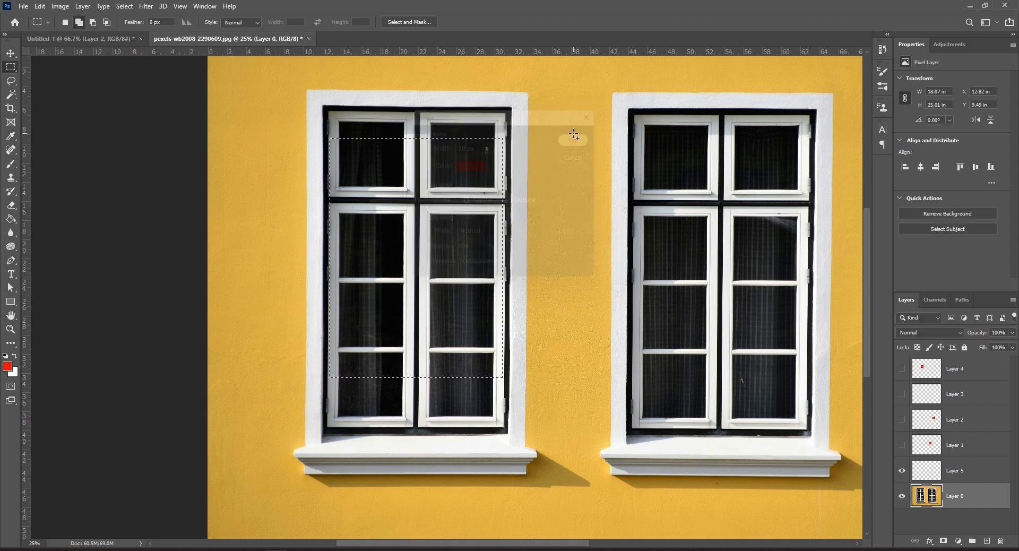
key("ctrl+plus")
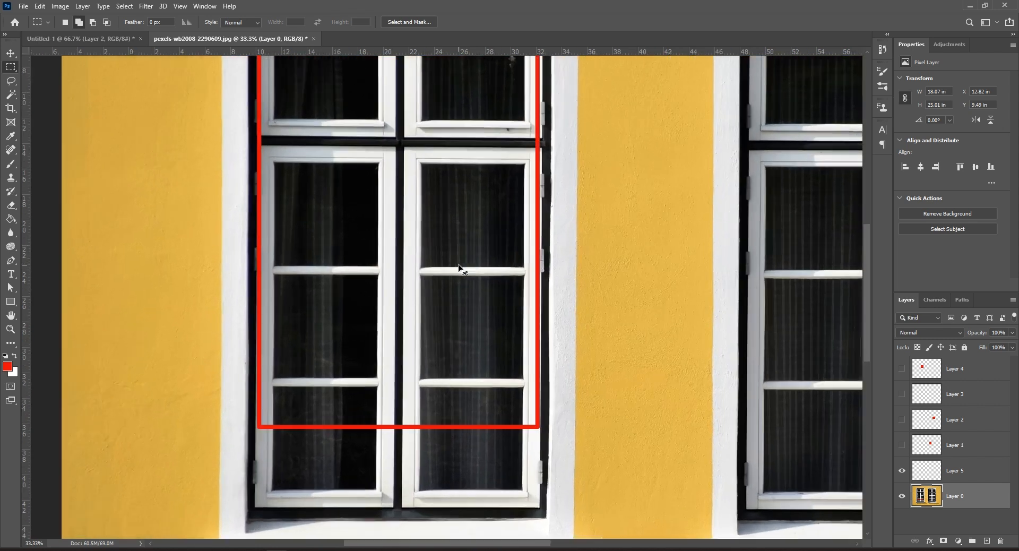
- Deselect to inspect the thick red outline around the left-hand window, and undo the deselection and the stroke
key("ctrl+d")
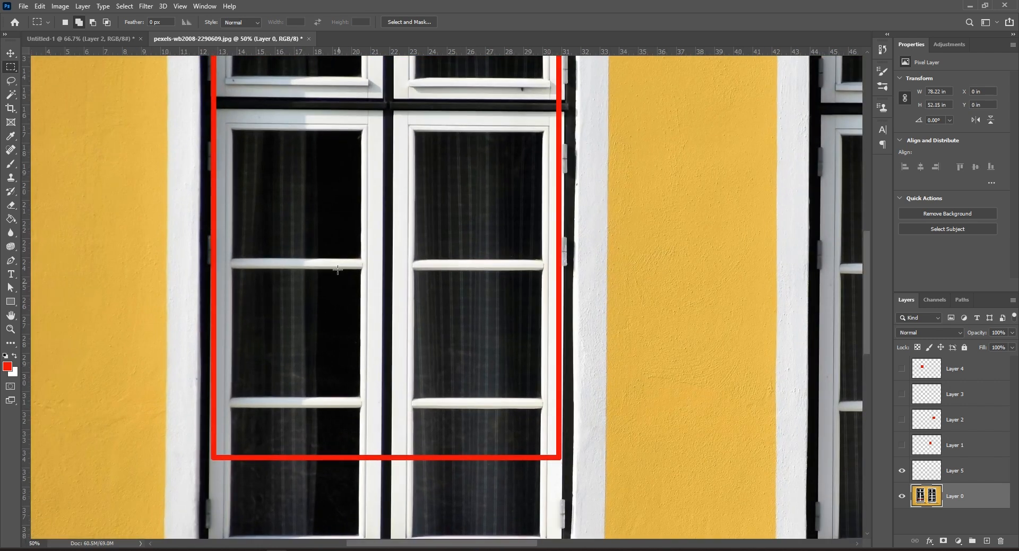
left_click_drag(336, 206, 334, 391)
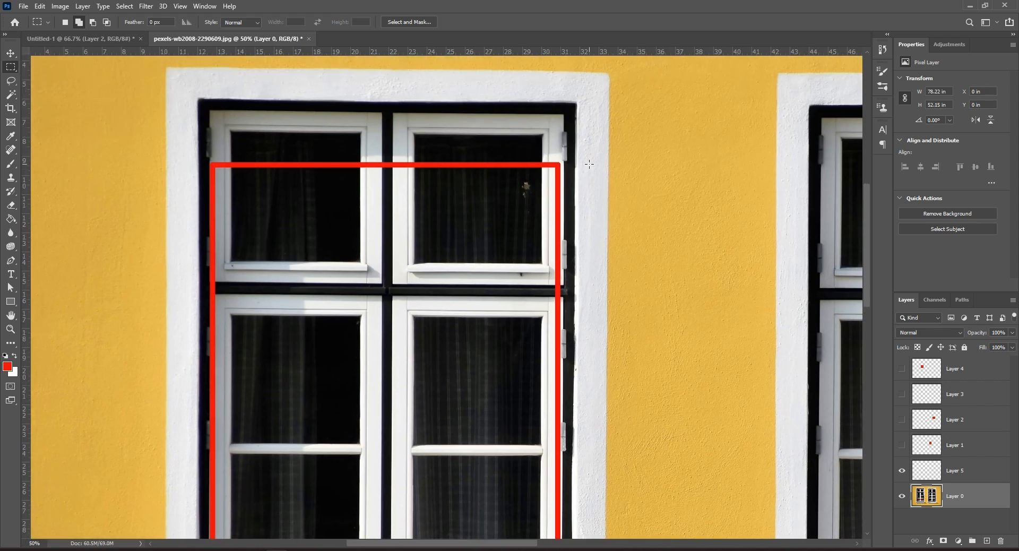
scroll(589, 164, "down", 5)
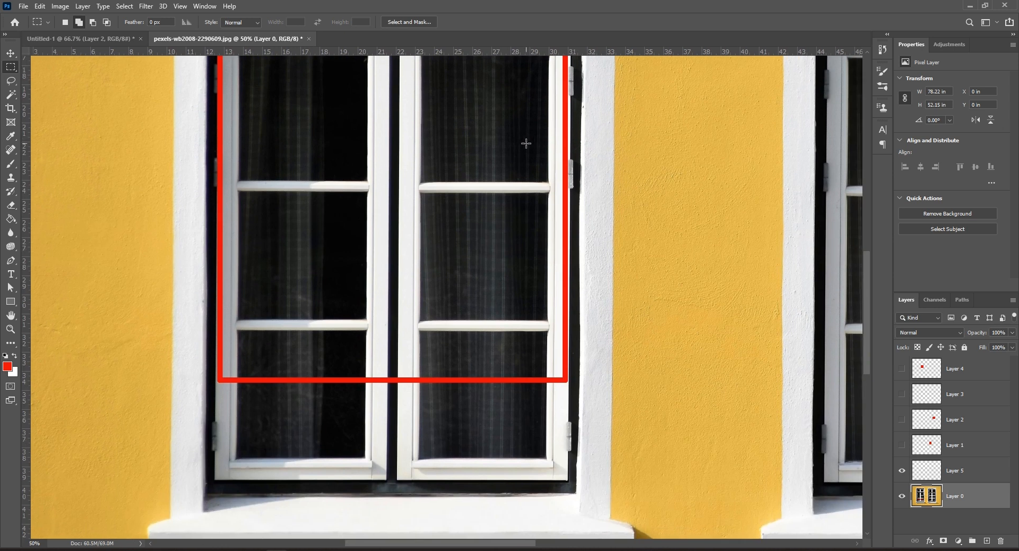
key("ctrl+z")
key("ctrl+z")
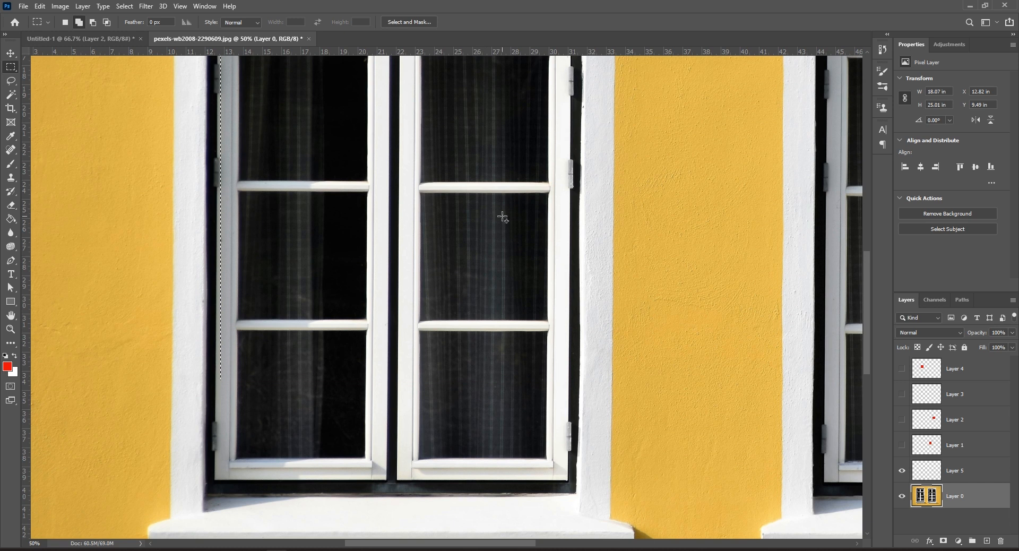
- Fill the window selection with the Foreground Color at 100% opacity, and undo the fill
key("ctrl+minus")
scroll(341, 249, "up", 3)
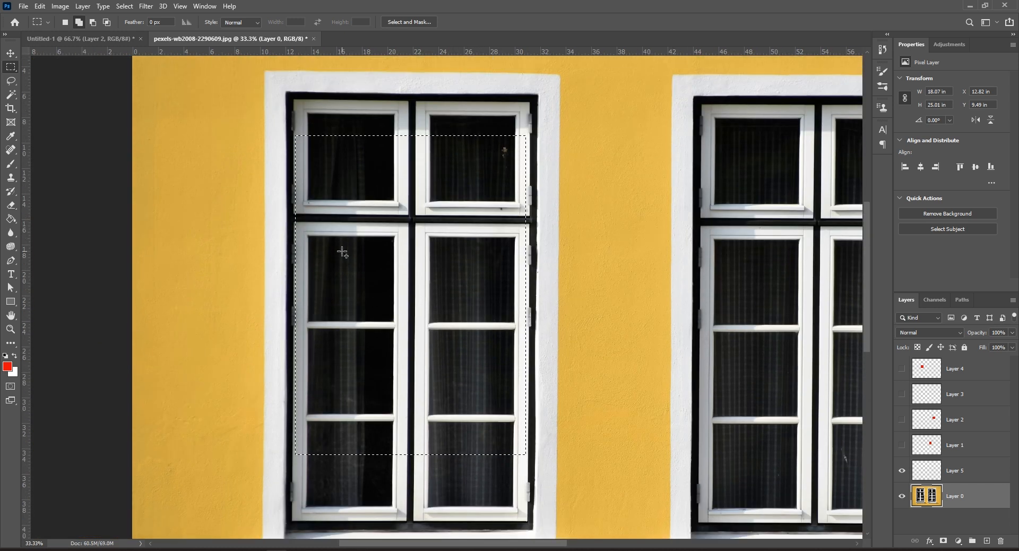
right_click(382, 232)
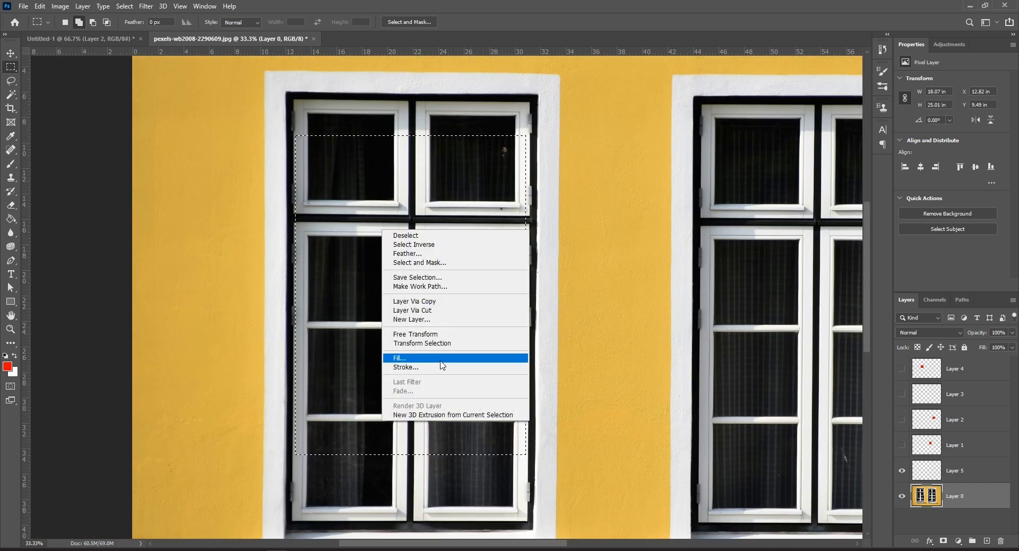
left_click(419, 359)
left_click(487, 120)
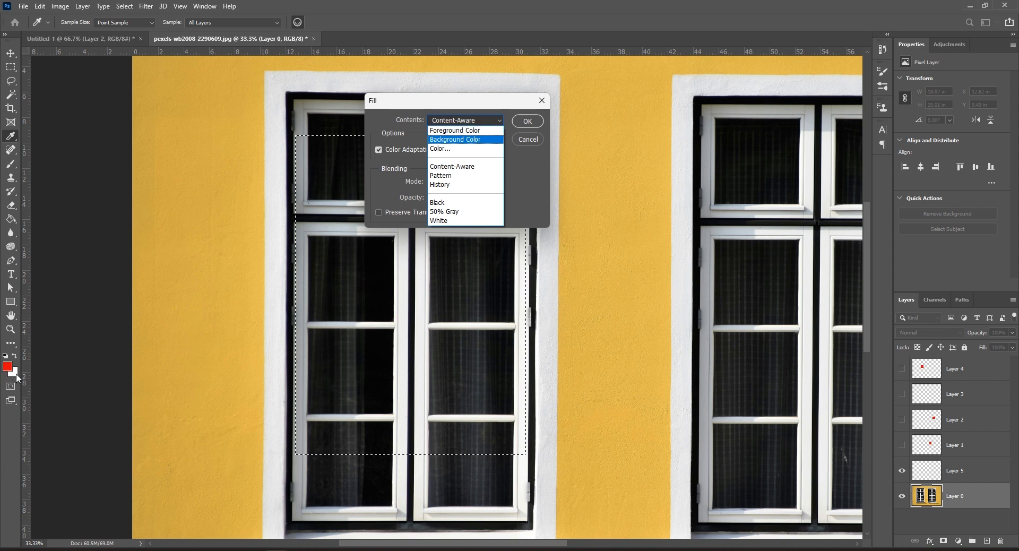
left_click(467, 130)
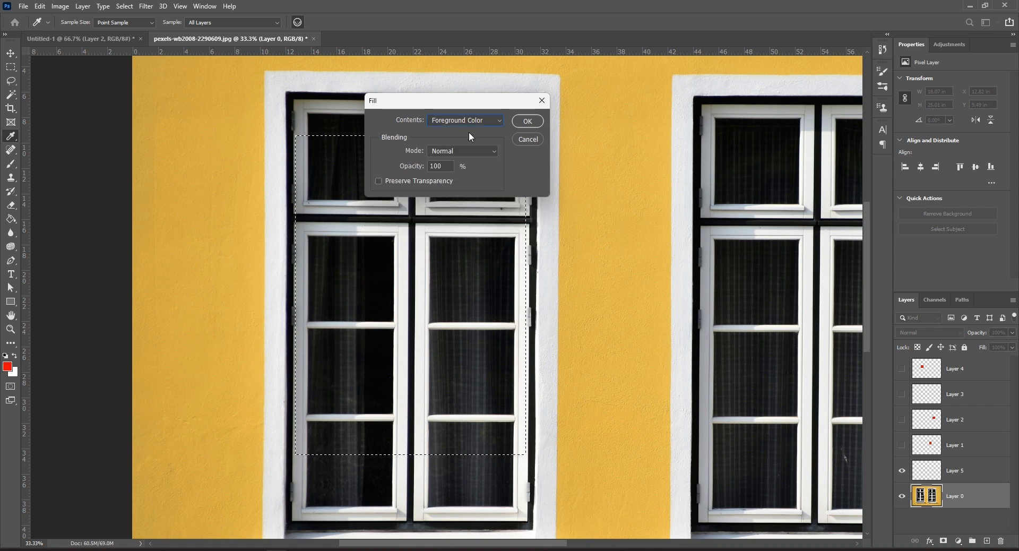
left_click(527, 122)
key("m")
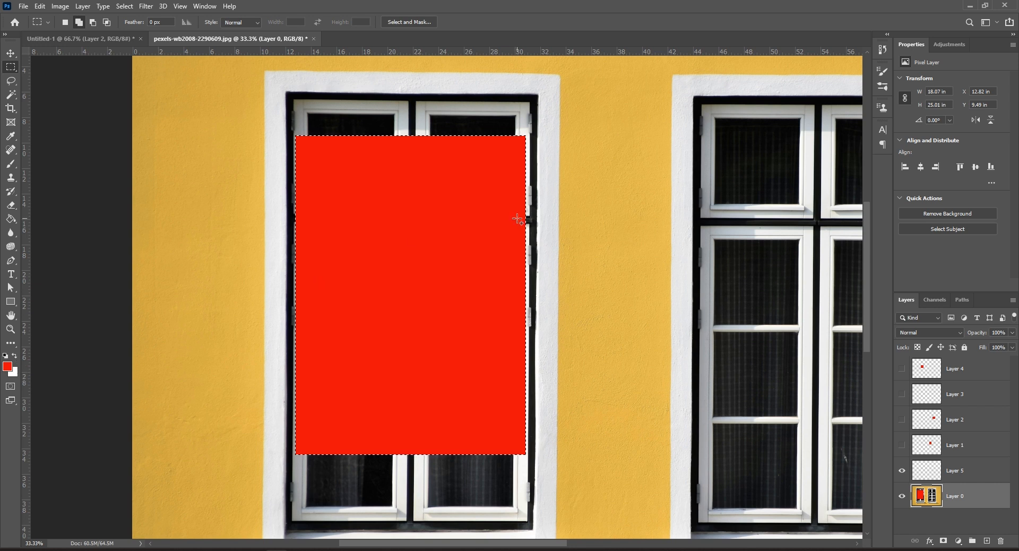
key("ctrl+z")
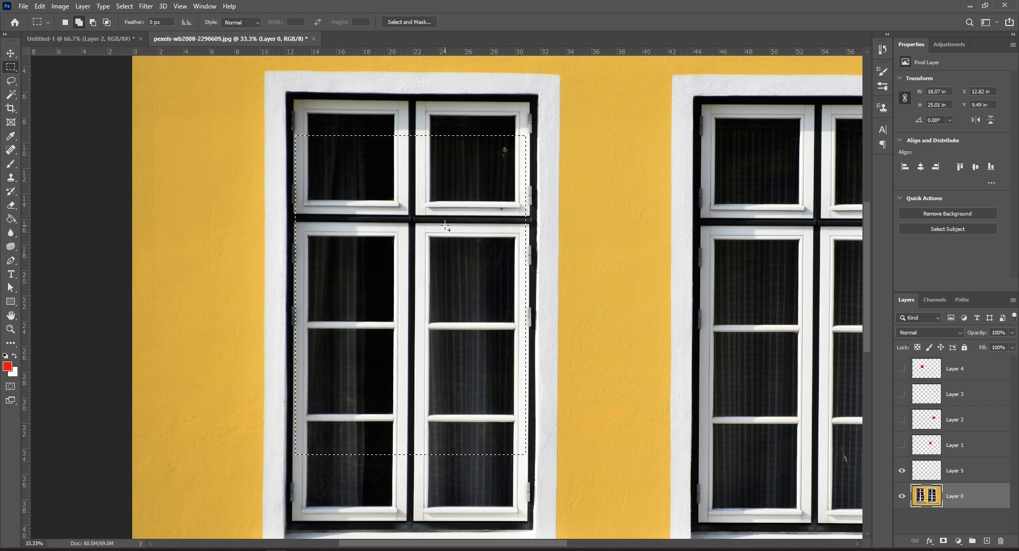
- Fill the window selection with the Background Color in Normal mode
right_click(445, 226)
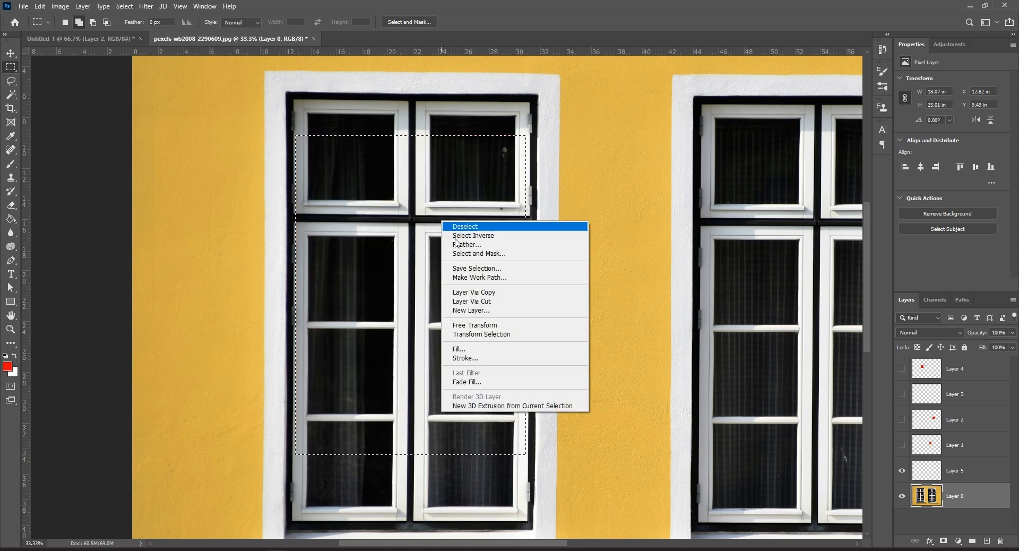
left_click(482, 349)
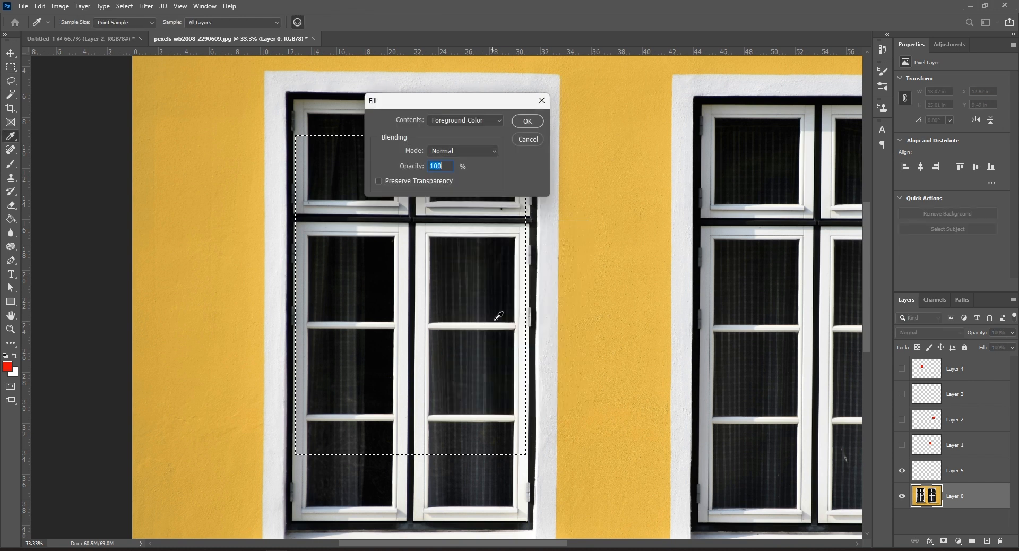
left_click(485, 120)
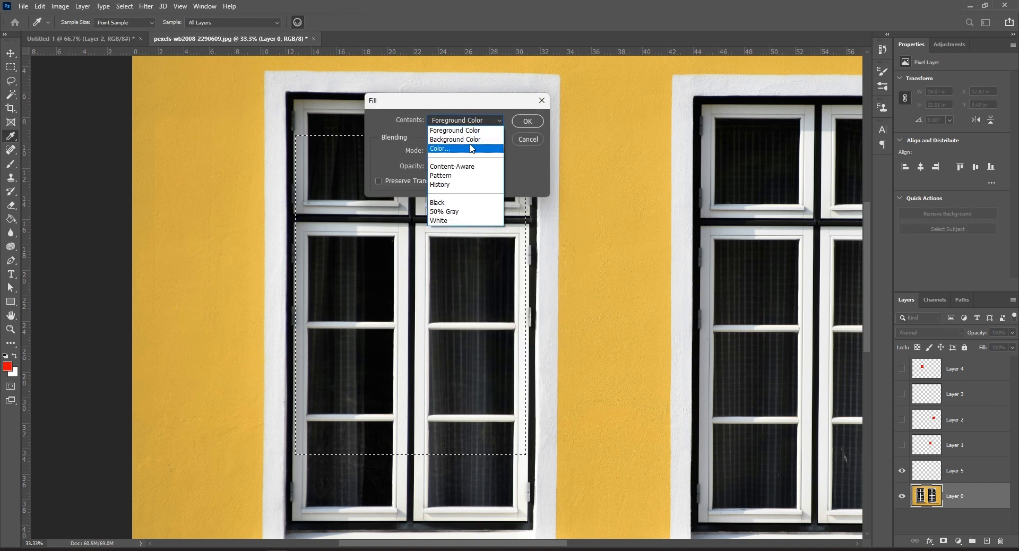
left_click(480, 139)
left_click(526, 122)
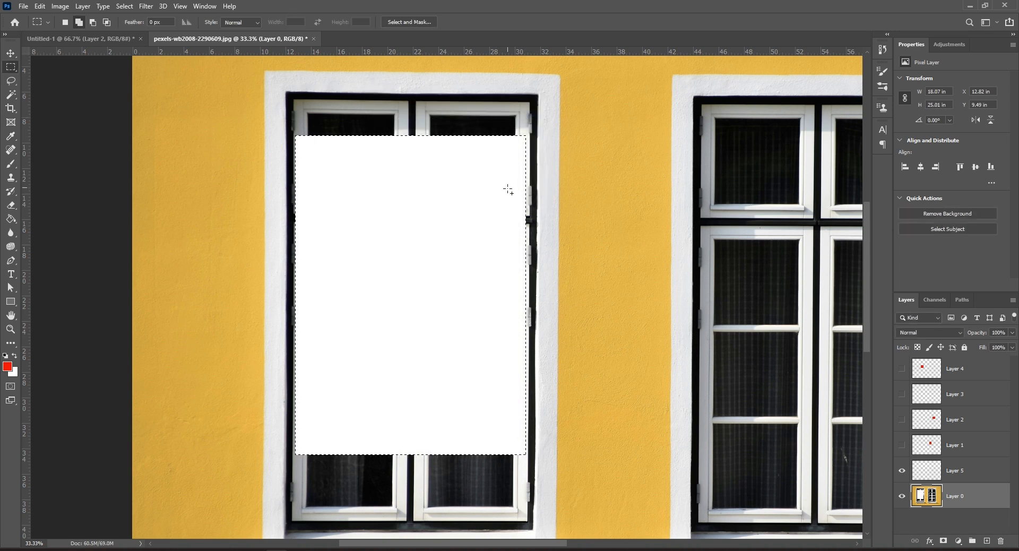
- Deselect to view the white fill against the whole image, and undo the deselection and the fill
key("ctrl+d")
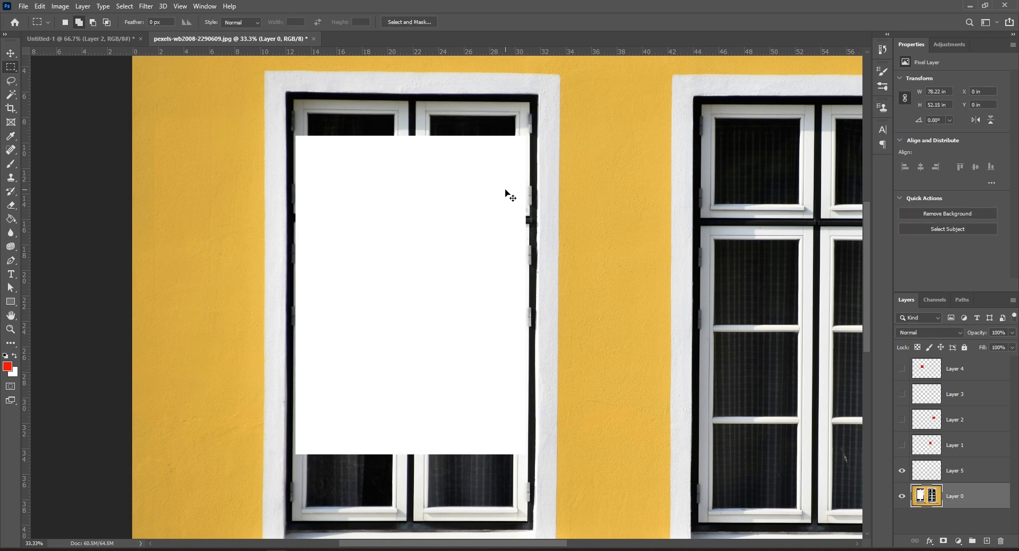
key("ctrl+minus")
key("ctrl+minus")
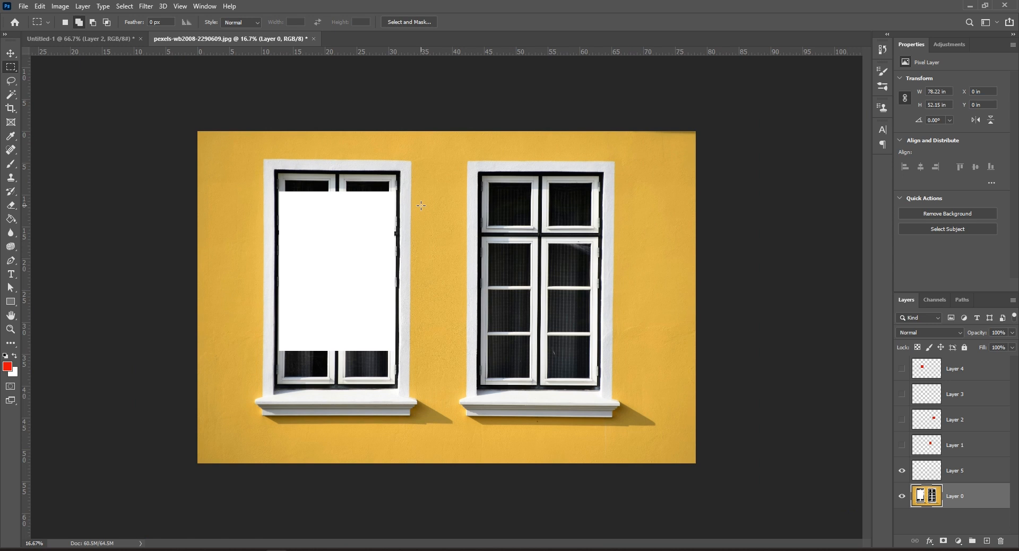
key("ctrl+z")
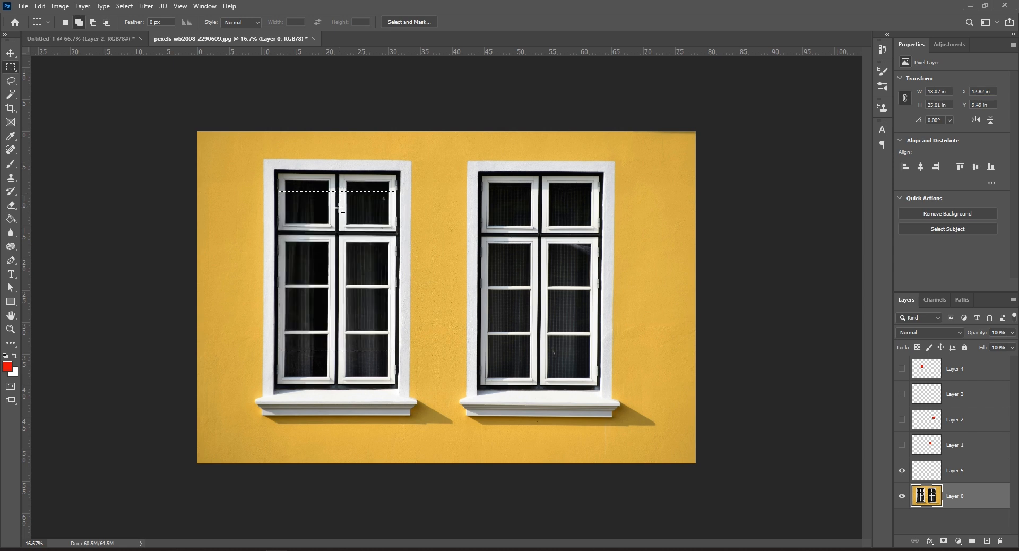